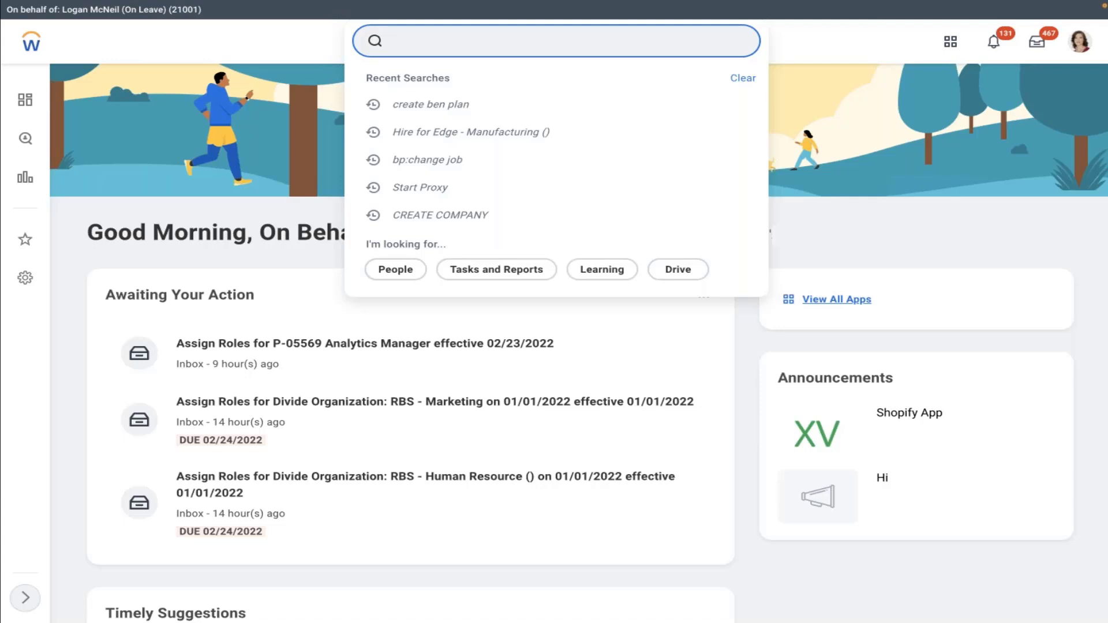
# Search 'maintain ben cov' to open Maintain Benefit Coverage Types and review the Health Savings and Spending Account headings
pyautogui.write('maintain ben cov')
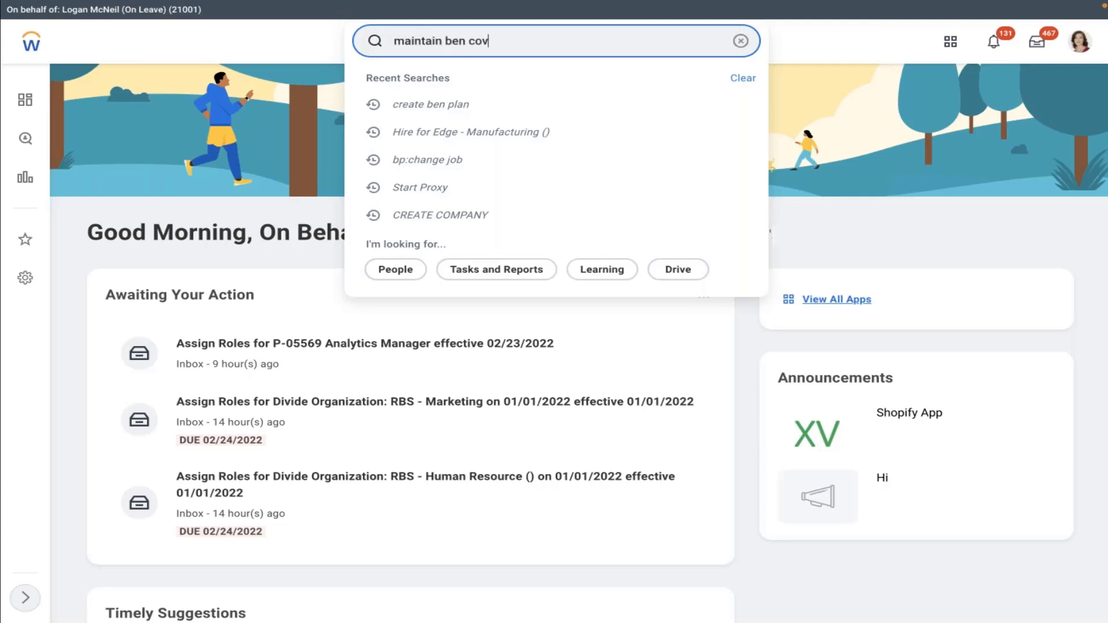
pyautogui.click(506, 80)
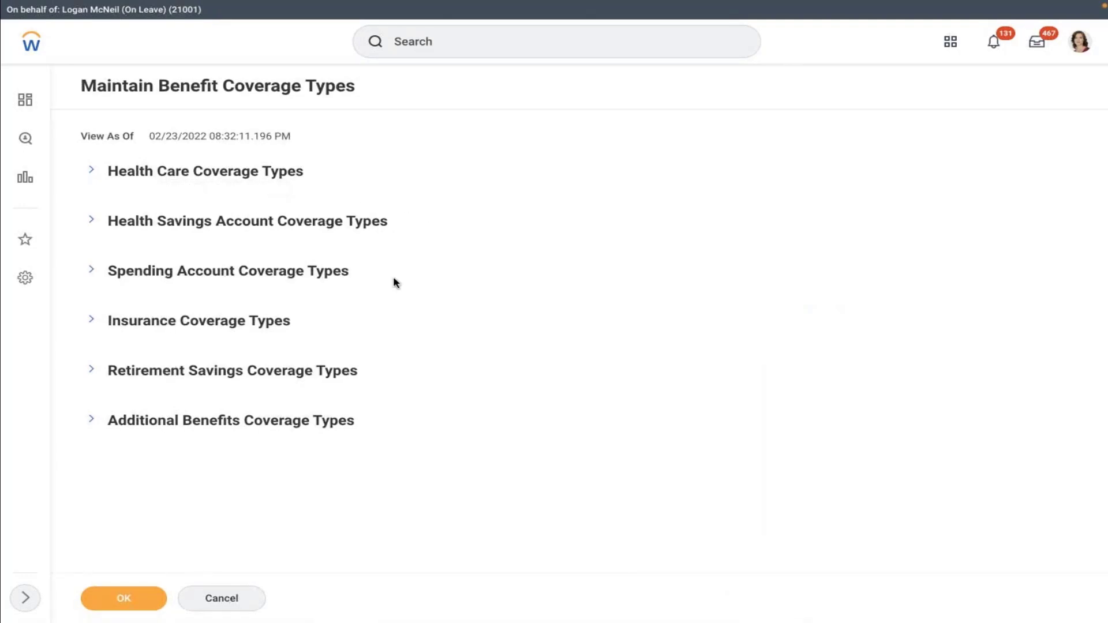
pyautogui.moveTo(393, 281)
pyautogui.mouseDown()
pyautogui.moveTo(258, 220)
pyautogui.moveTo(157, 207)
pyautogui.mouseUp()
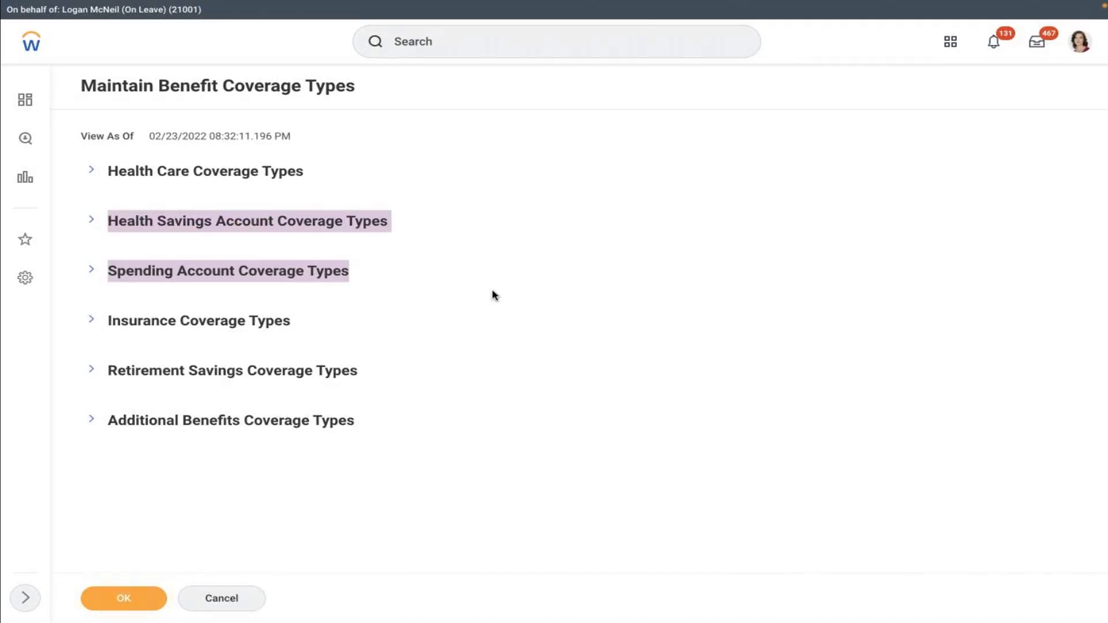
pyautogui.click(319, 327)
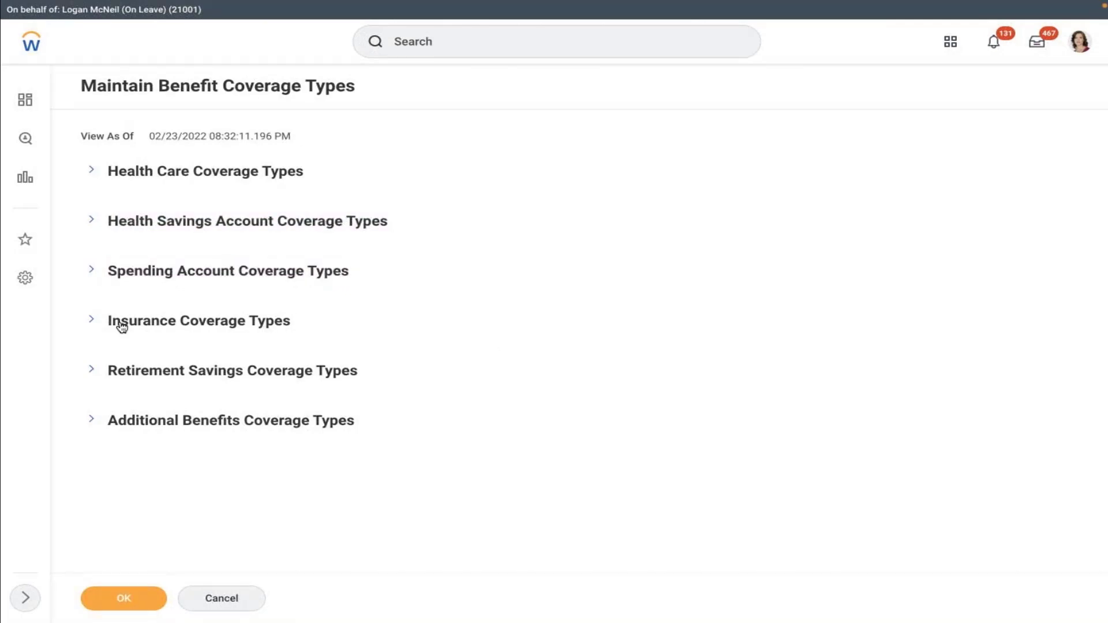
pyautogui.click(92, 320)
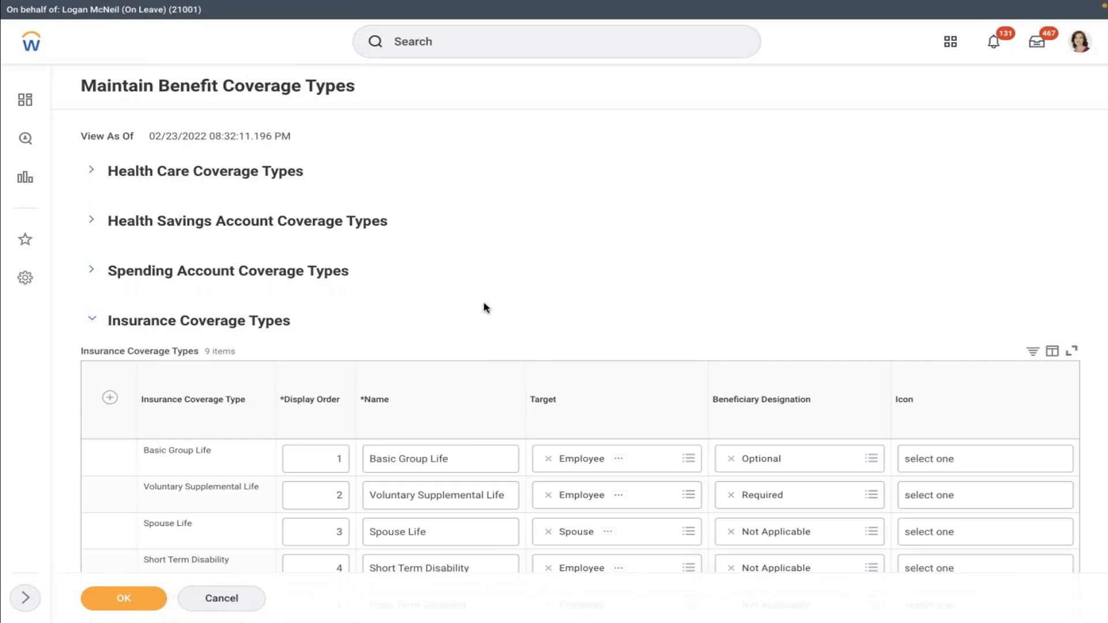
pyautogui.scroll(-5, 487, 307)
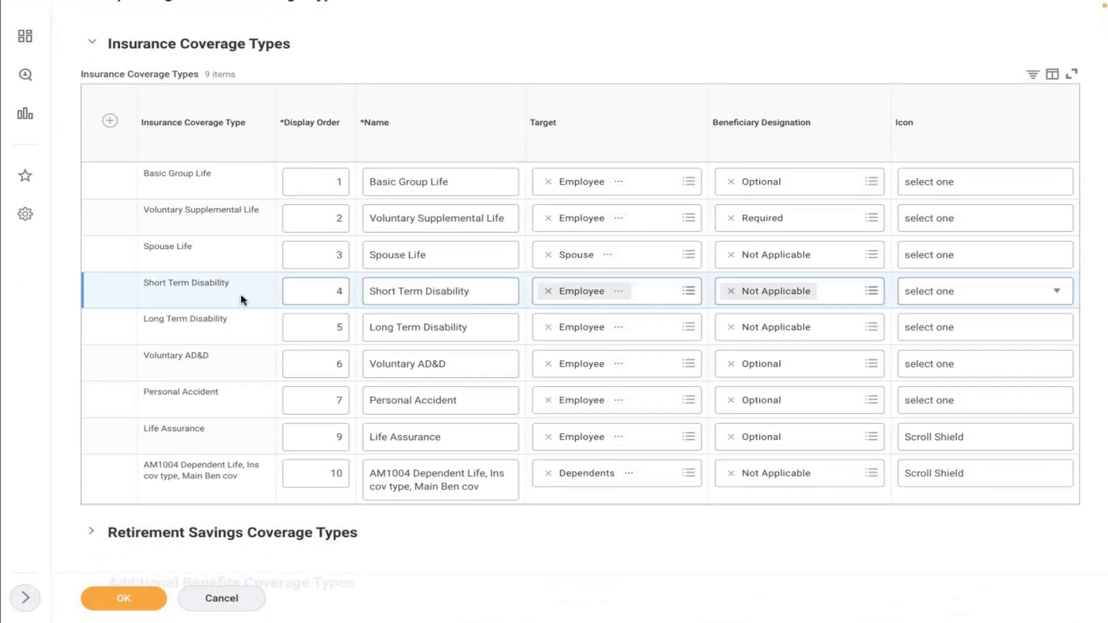
pyautogui.scroll(-1, 242, 299)
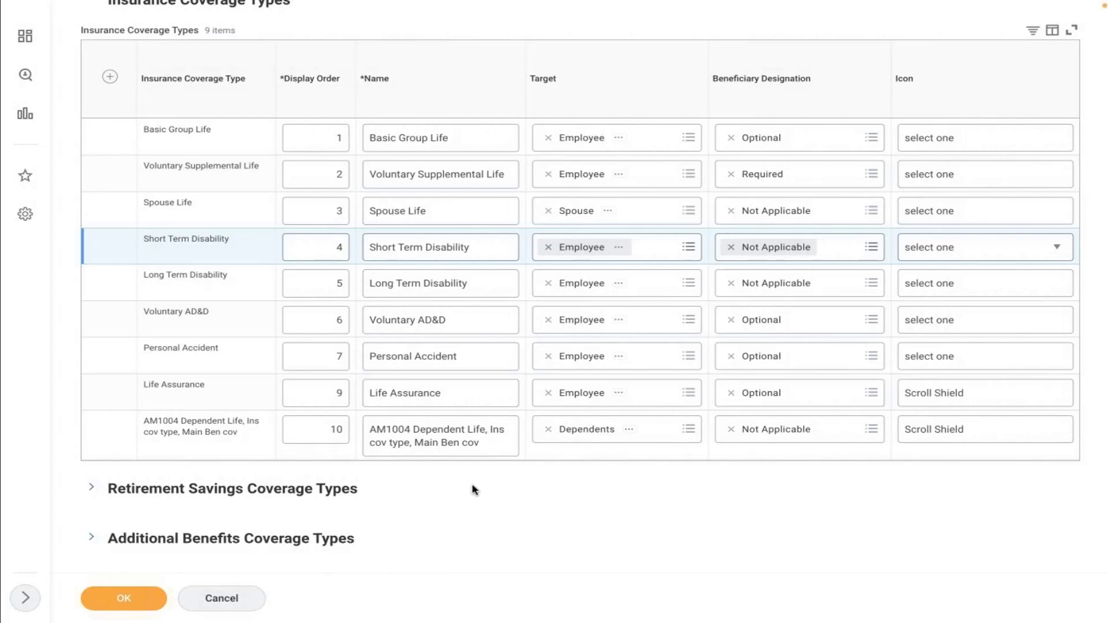
pyautogui.scroll(4, 473, 490)
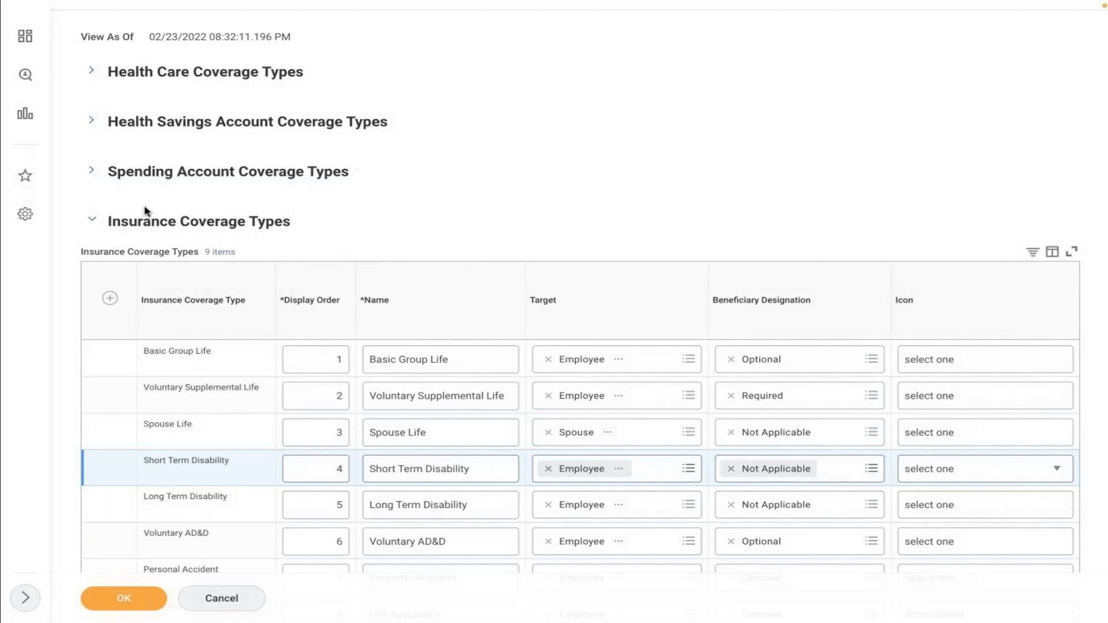
pyautogui.click(91, 220)
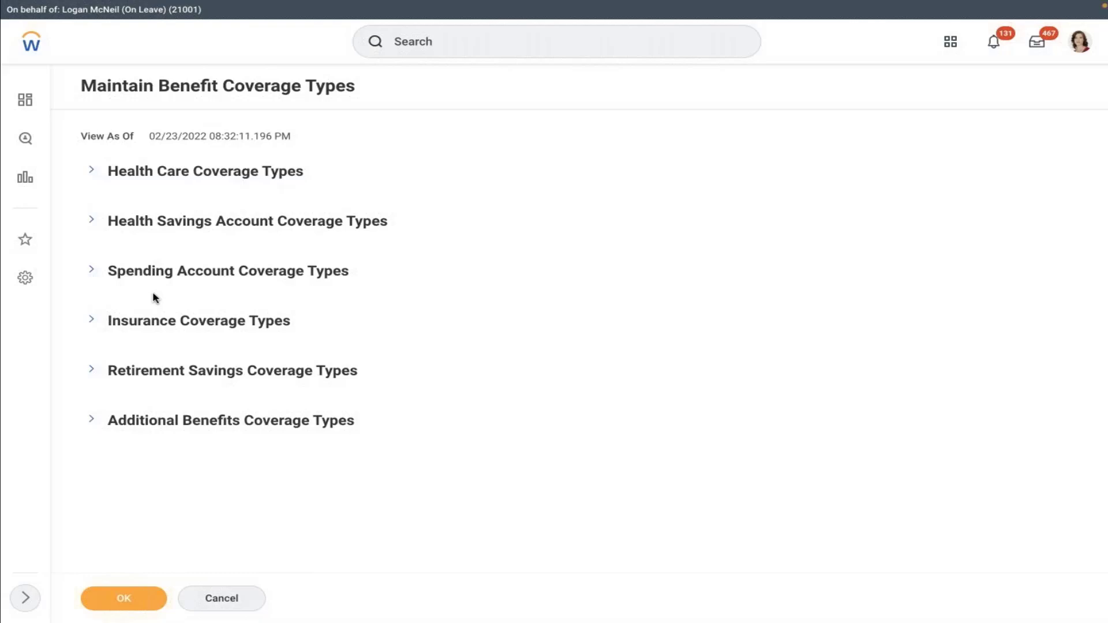
# Expand and collapse the Health Care Coverage Types section
pyautogui.click(92, 171)
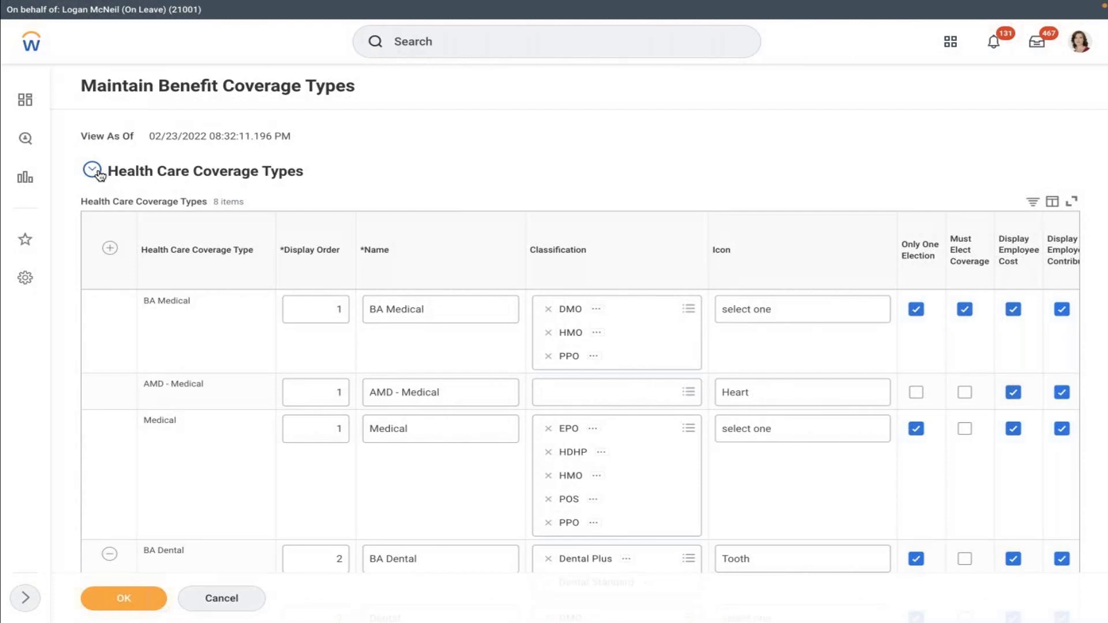
pyautogui.click(98, 174)
pyautogui.click(97, 175)
pyautogui.click(93, 172)
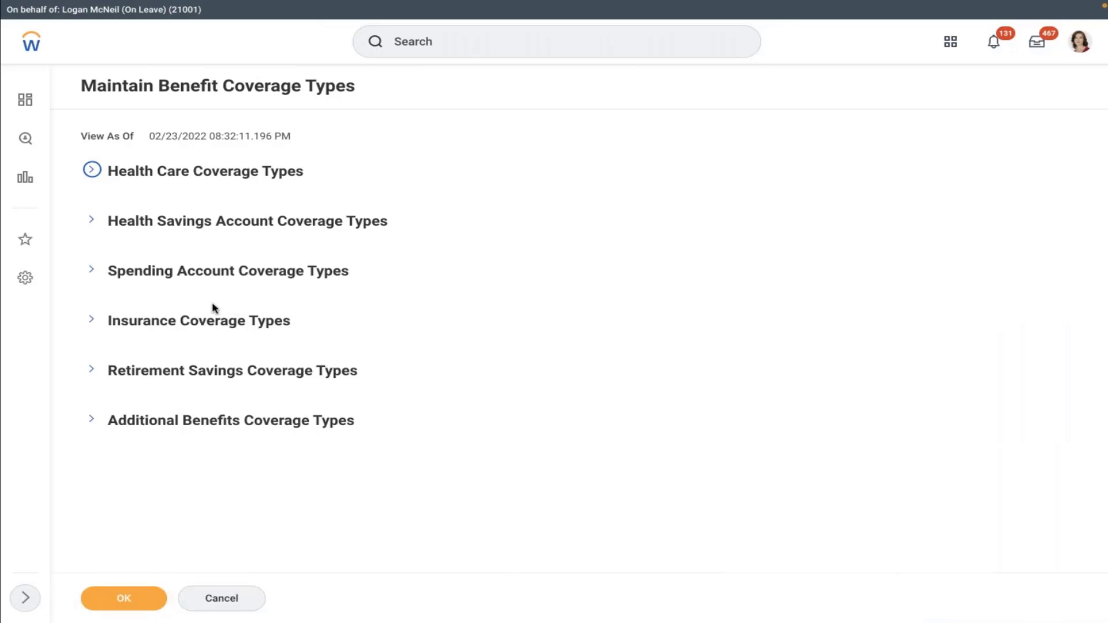
pyautogui.click(569, 144)
# Review the Health Savings and Spending Account headings and bring up the empty global search
pyautogui.moveTo(348, 271)
pyautogui.mouseDown()
pyautogui.moveTo(235, 221)
pyautogui.moveTo(107, 221)
pyautogui.mouseUp()
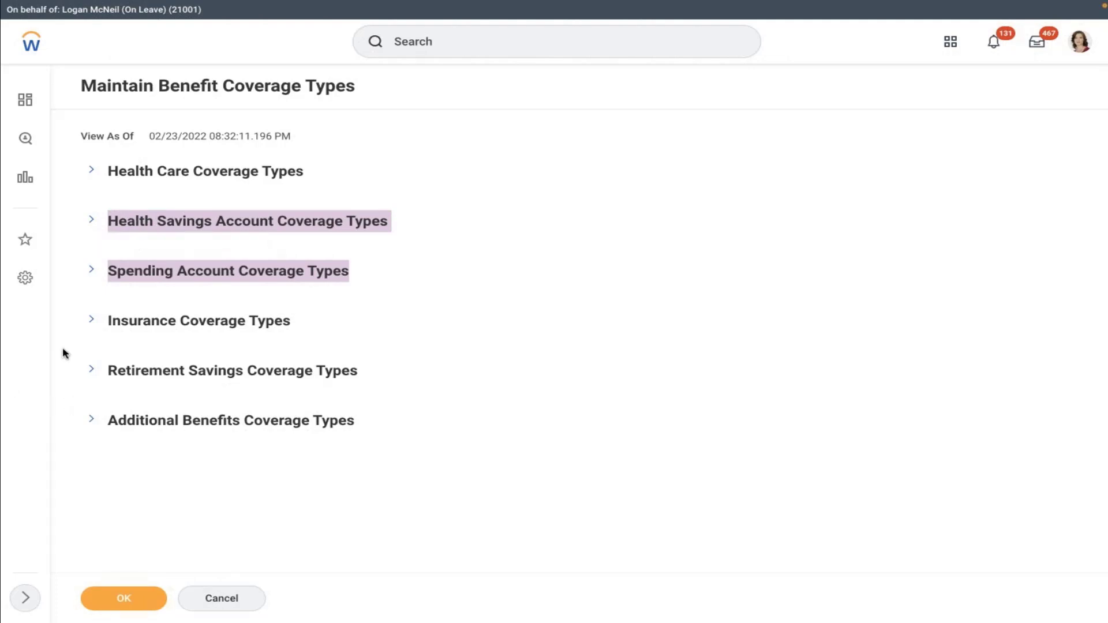
pyautogui.click(528, 302)
pyautogui.click(492, 43)
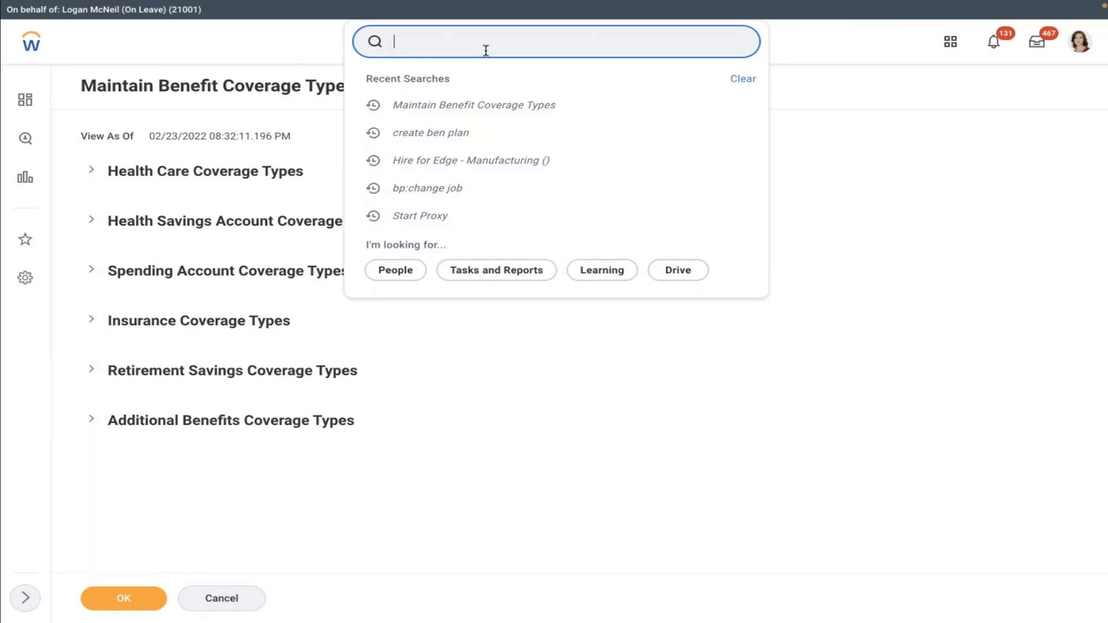
# Dismiss the search and add a Health Savings Account coverage type row with display order 1
pyautogui.write('create')
pyautogui.press('BackSpace')
pyautogui.press('BackSpace')
pyautogui.press('BackSpace')
pyautogui.press('BackSpace')
pyautogui.press('BackSpace')
pyautogui.press('BackSpace')
pyautogui.click(610, 426)
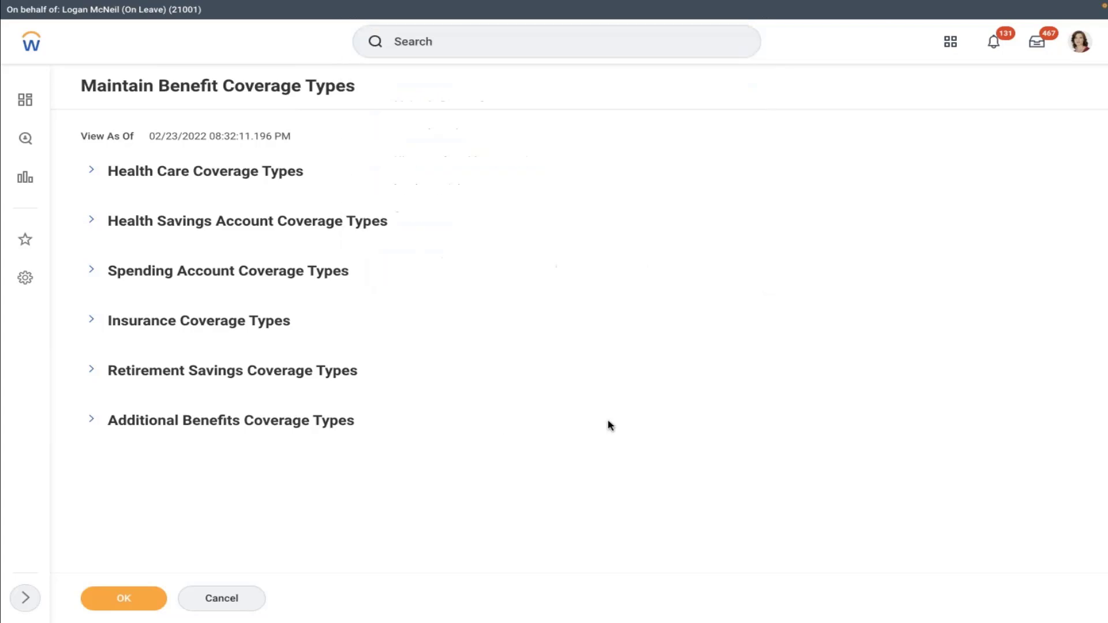
pyautogui.click(93, 221)
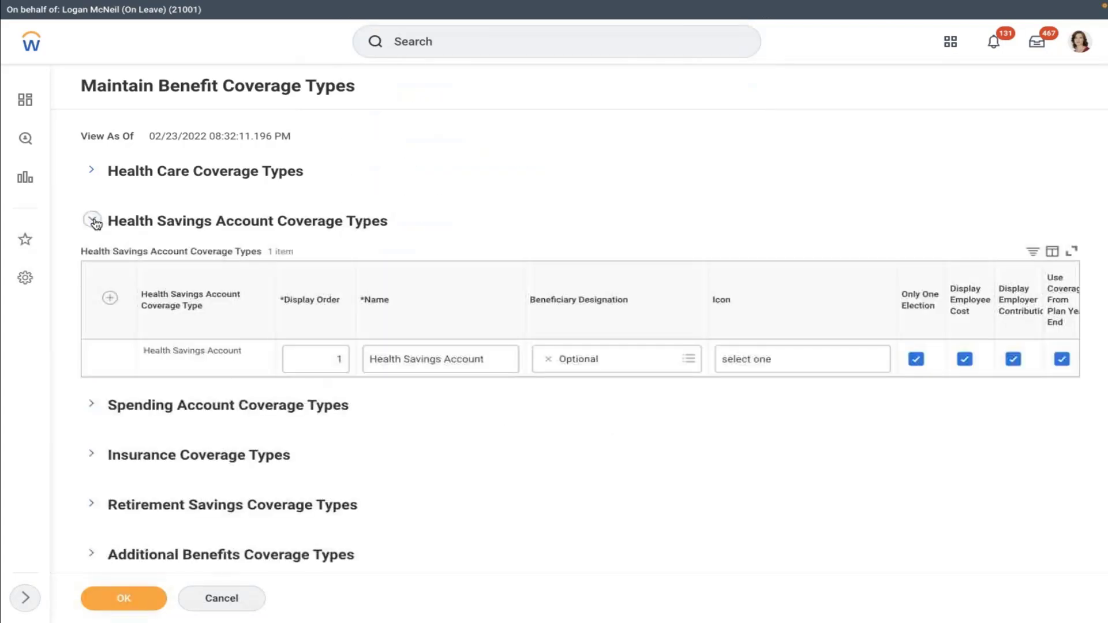
pyautogui.click(110, 297)
pyautogui.click(304, 366)
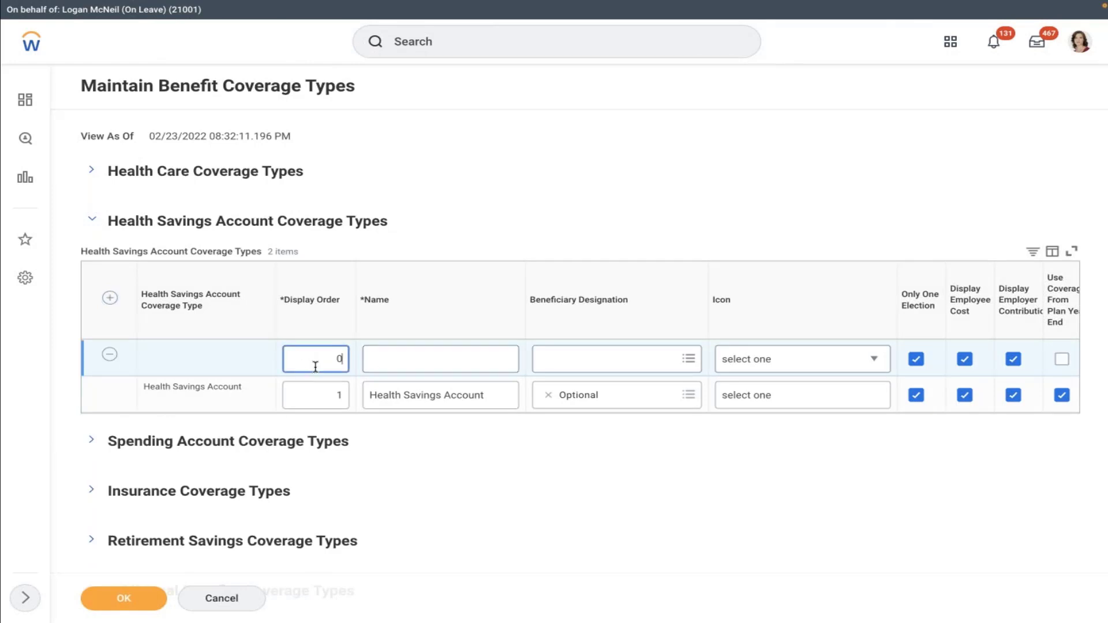
pyautogui.press('BackSpace')
pyautogui.write('1')
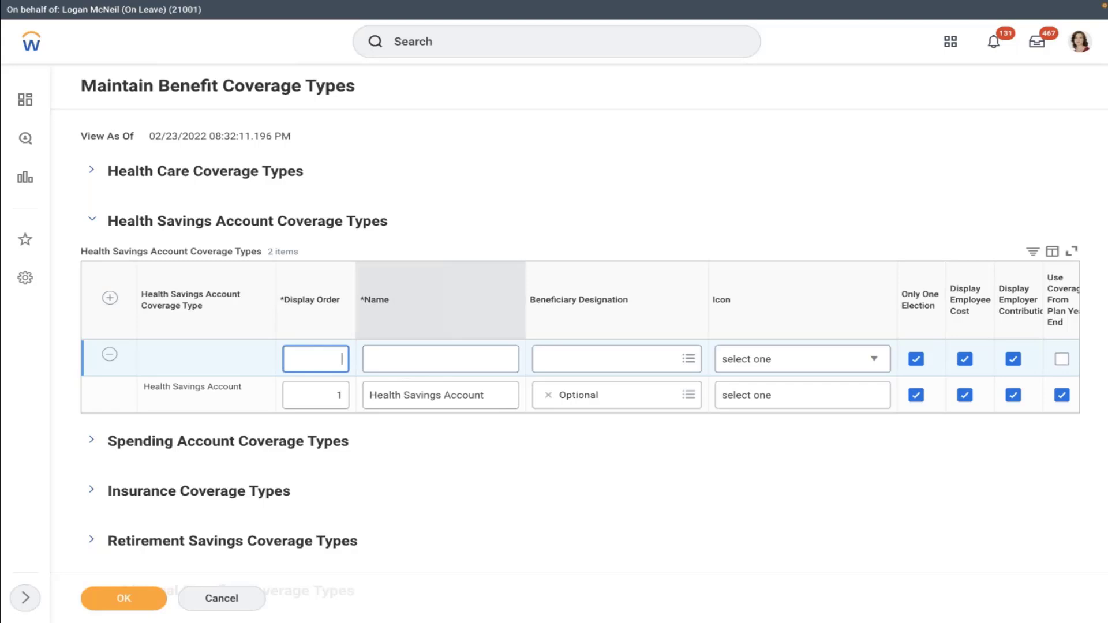
# Name the new row 'AMD Health Savings Account'
pyautogui.click(439, 355)
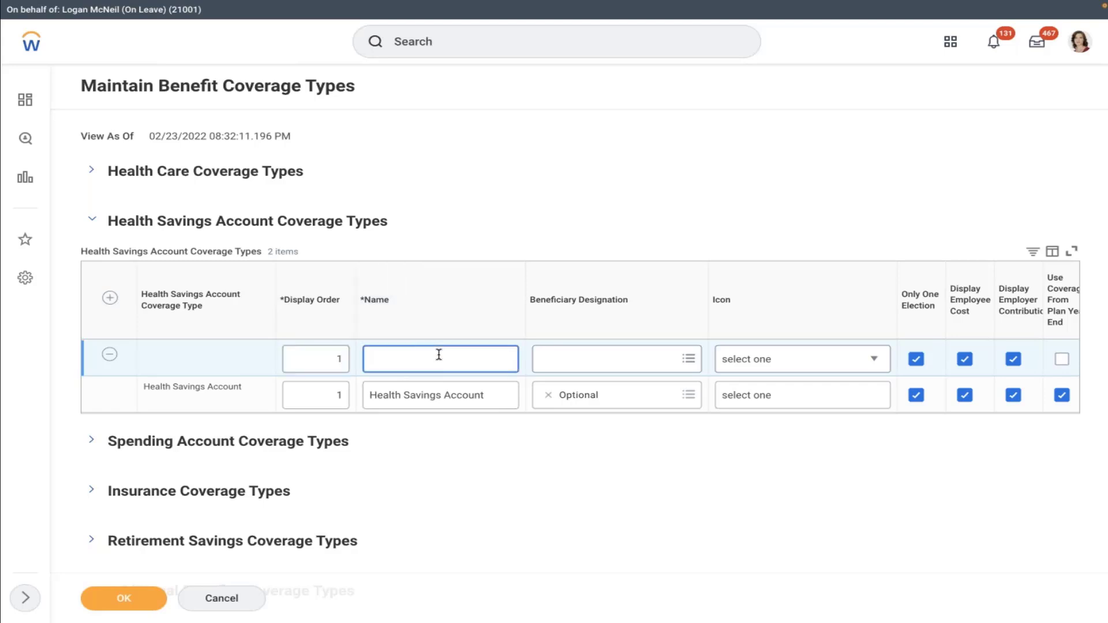
pyautogui.write('AMD')
pyautogui.click(485, 395)
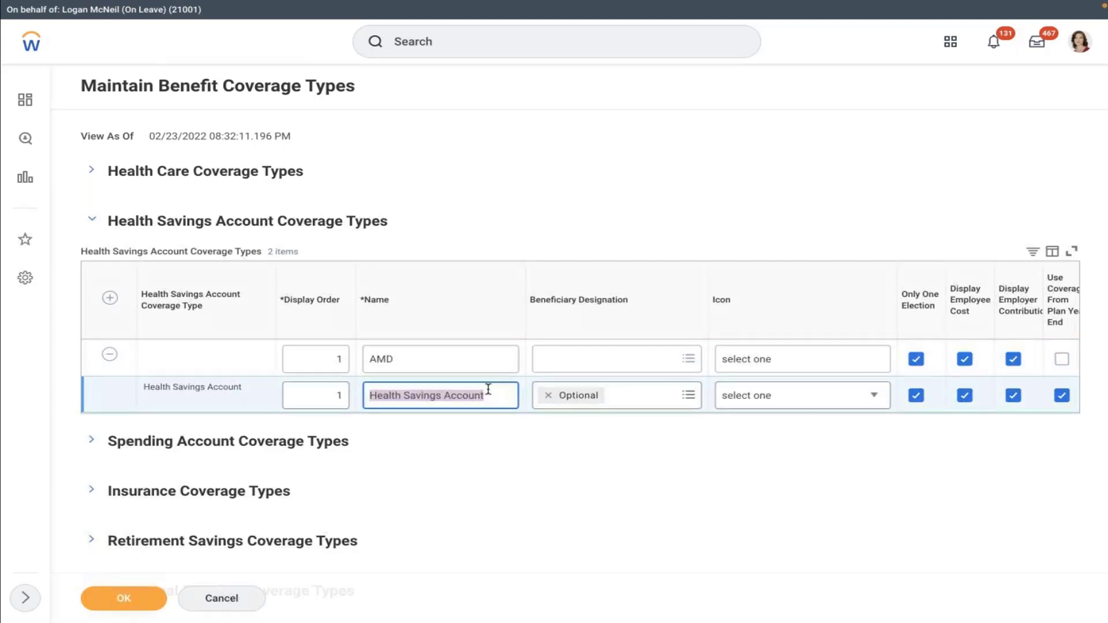
pyautogui.click(396, 359)
pyautogui.click(396, 358)
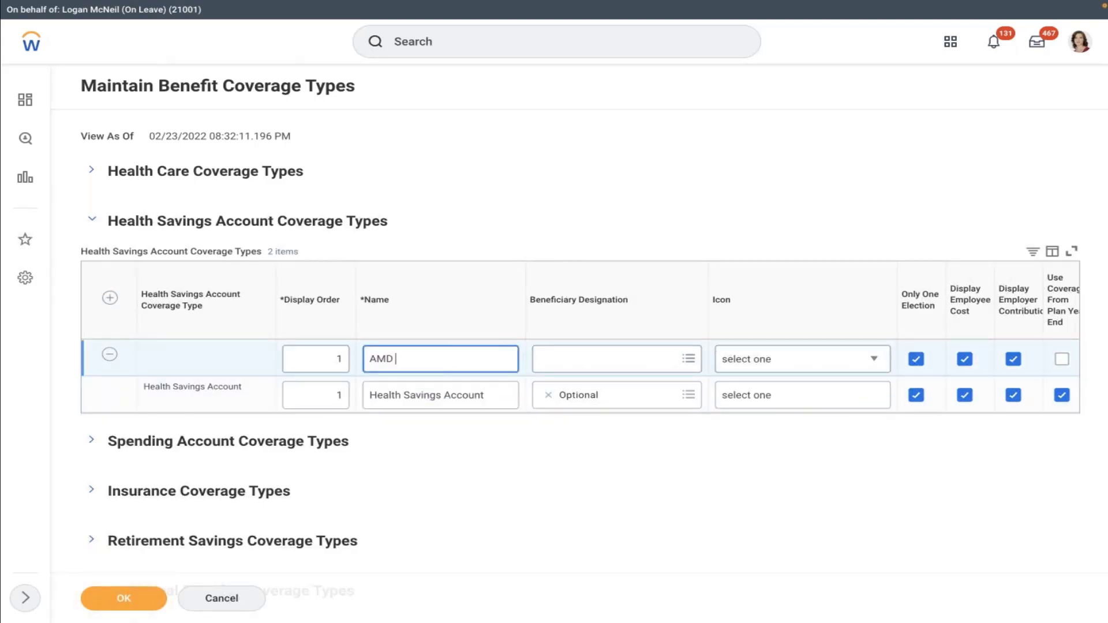
pyautogui.write('Health Savings Account')
# Set the row's beneficiary designation to Required and its icon to Heart
pyautogui.click(631, 364)
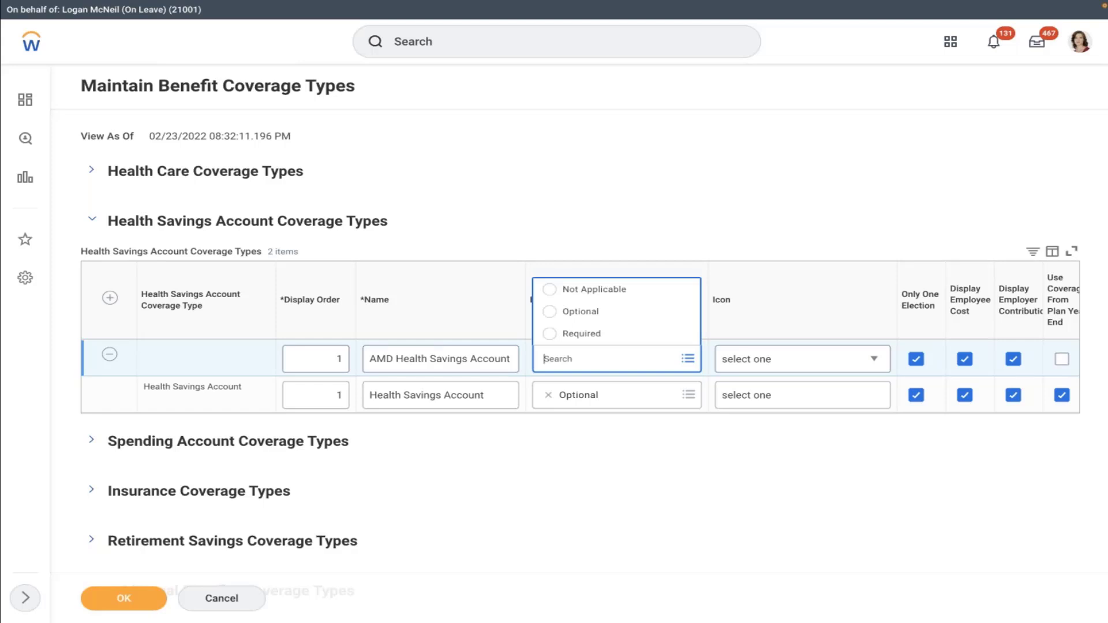
pyautogui.click(582, 334)
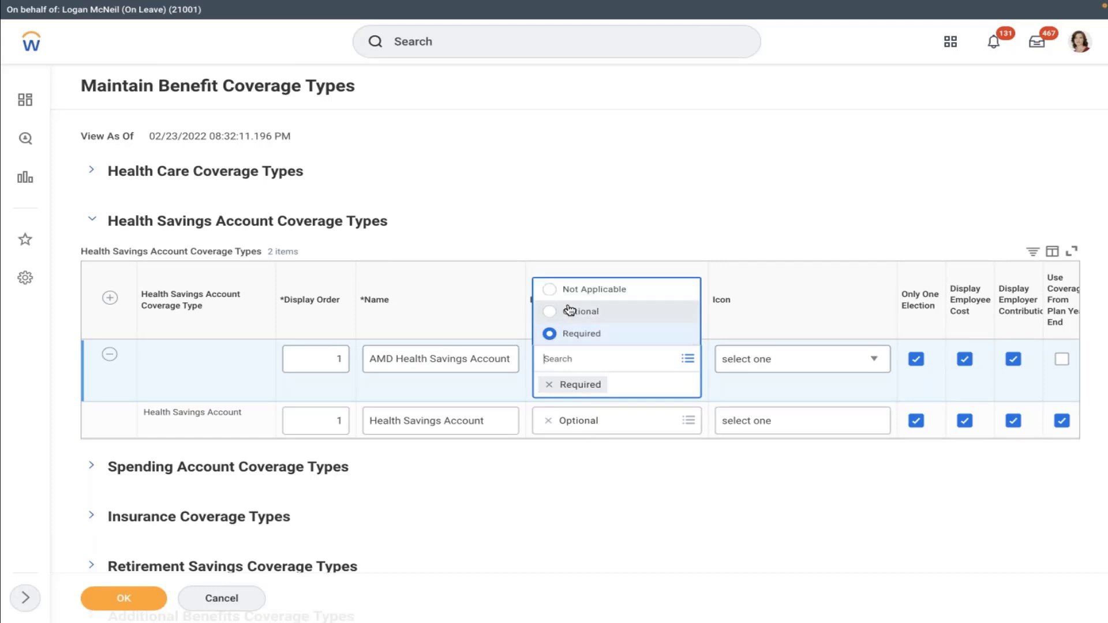
pyautogui.click(572, 216)
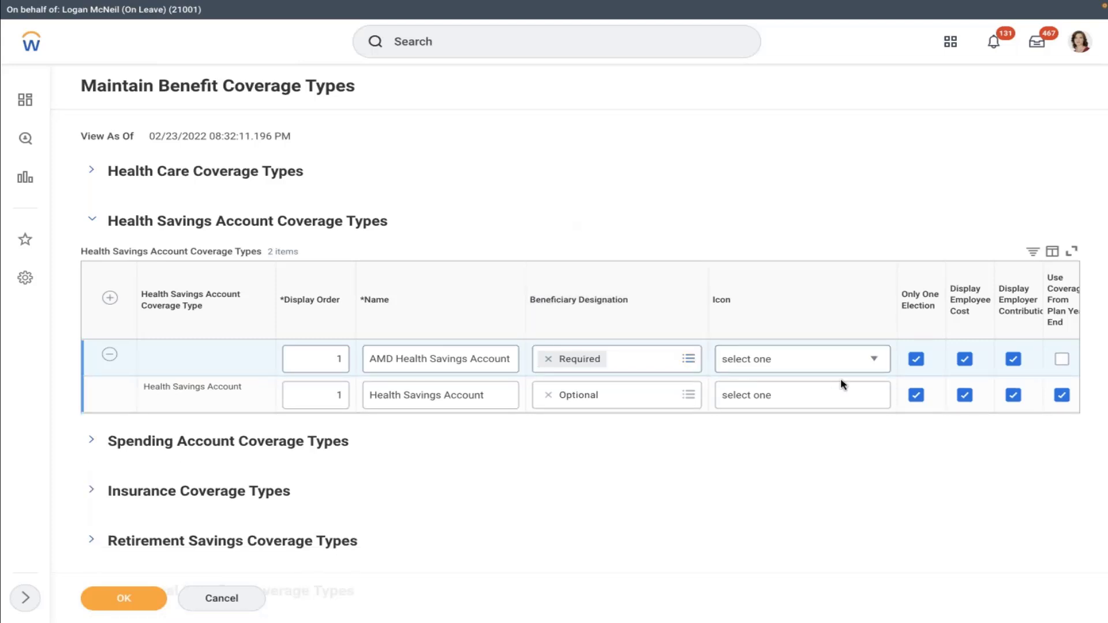
pyautogui.click(837, 362)
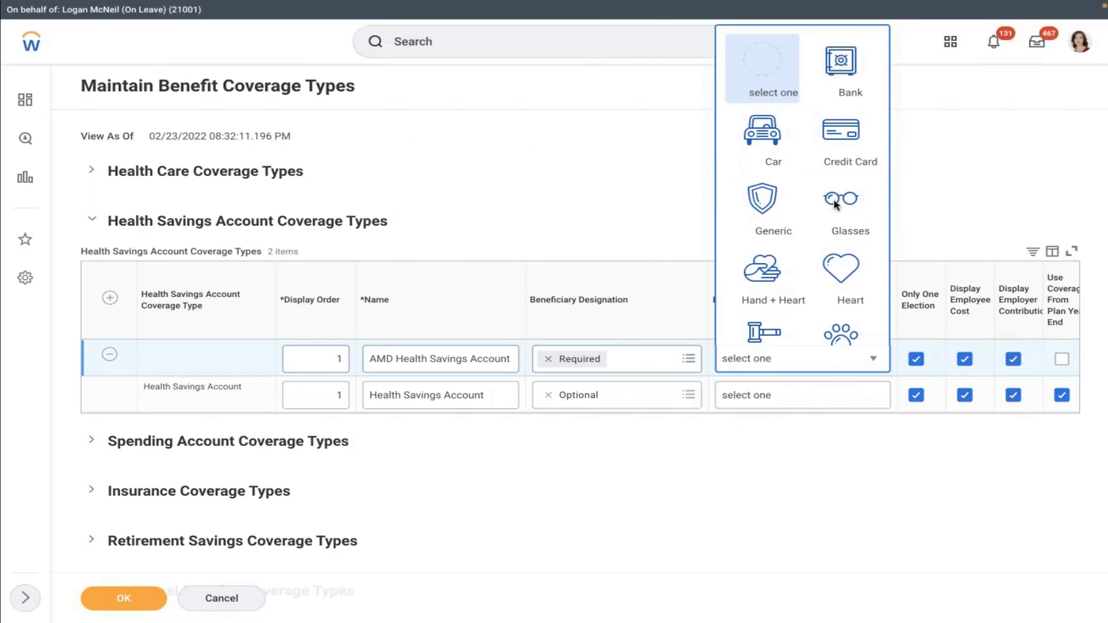
pyautogui.click(841, 266)
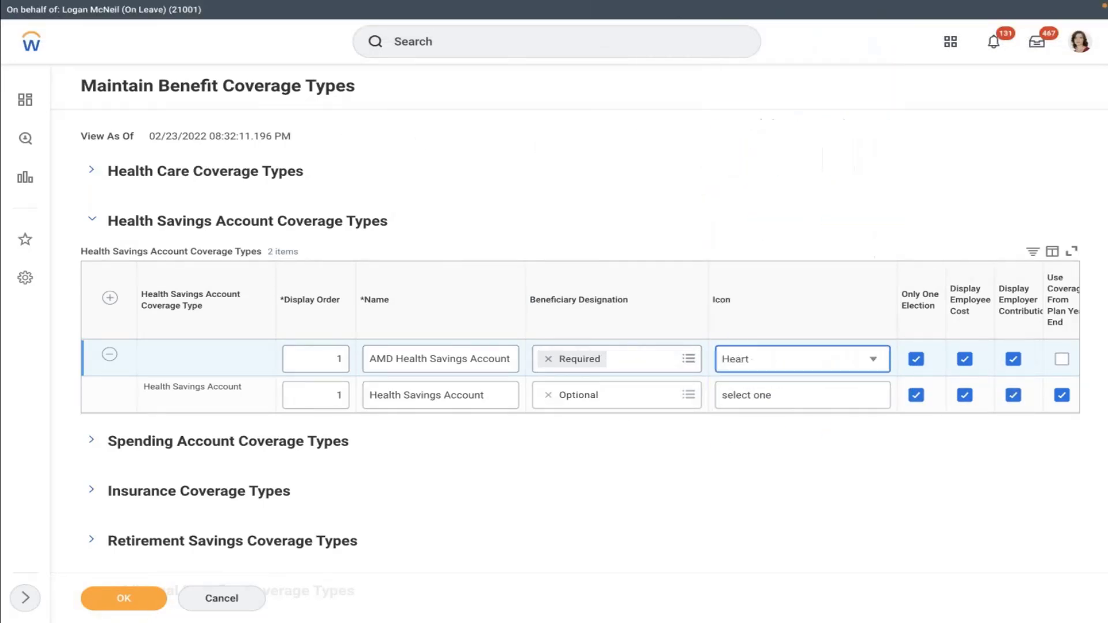
pyautogui.click(825, 191)
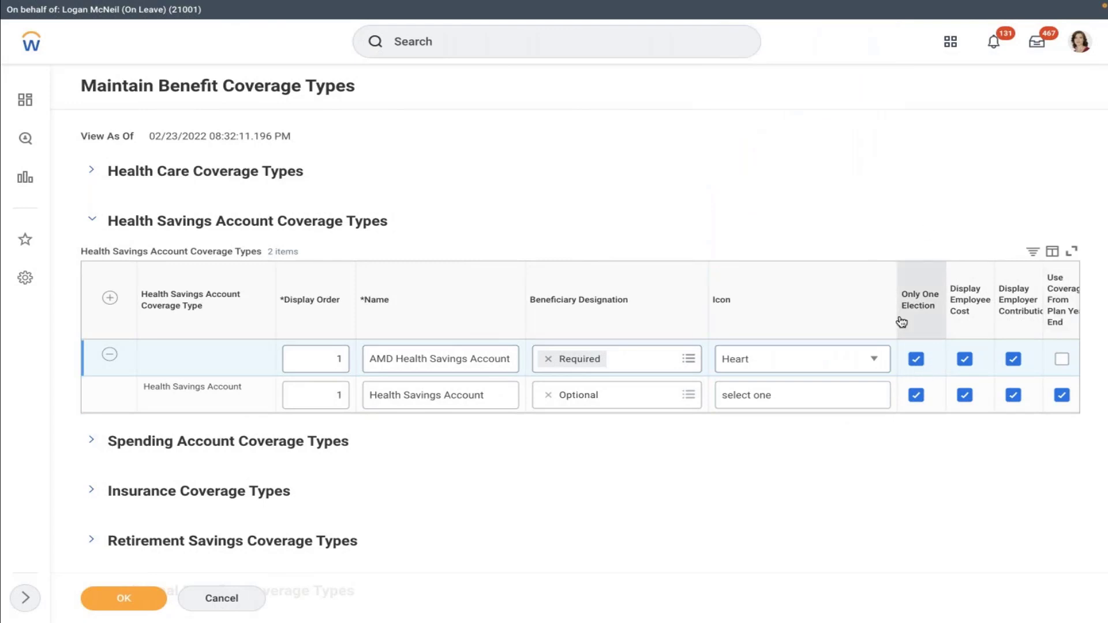
pyautogui.hscroll(2, 904, 379)
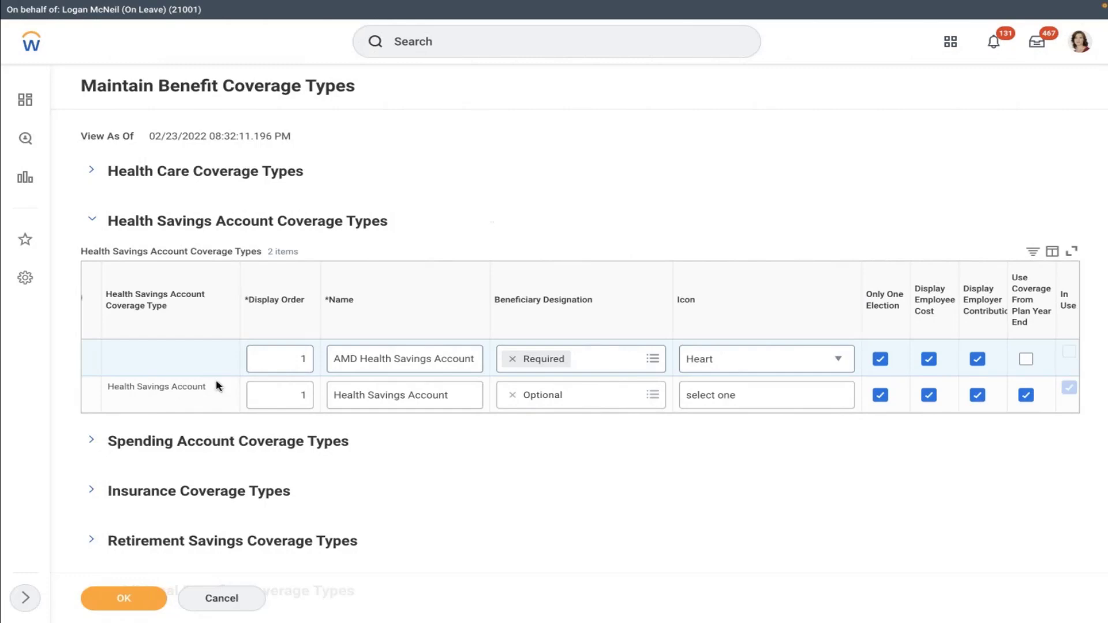
# Add a new row under Spending Account Coverage Types
pyautogui.click(90, 443)
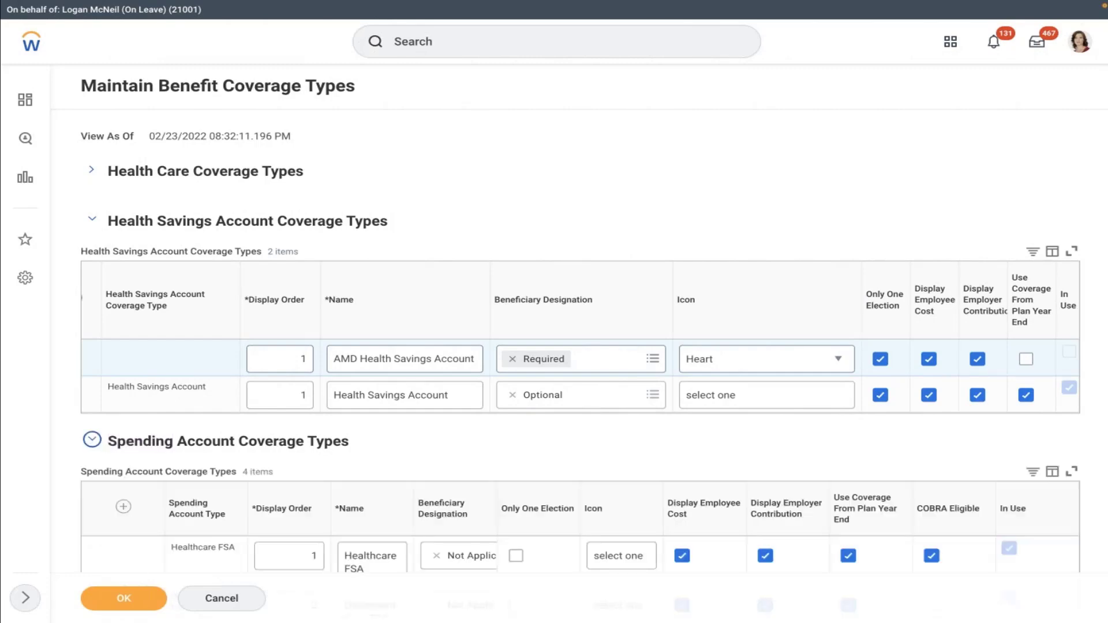
pyautogui.scroll(-4, 139, 366)
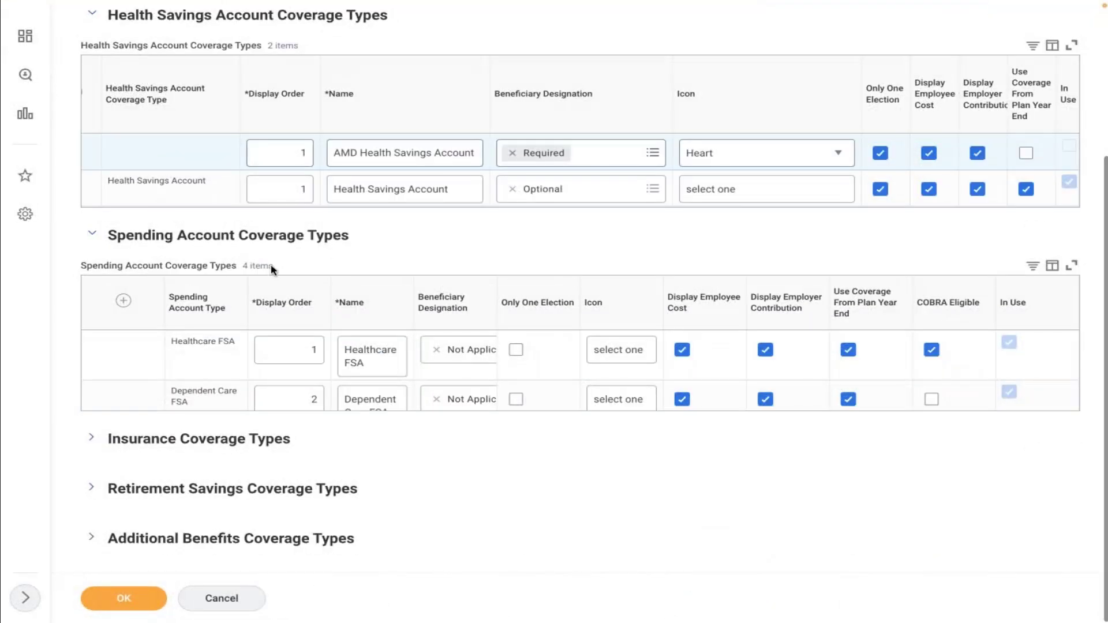
pyautogui.click(123, 300)
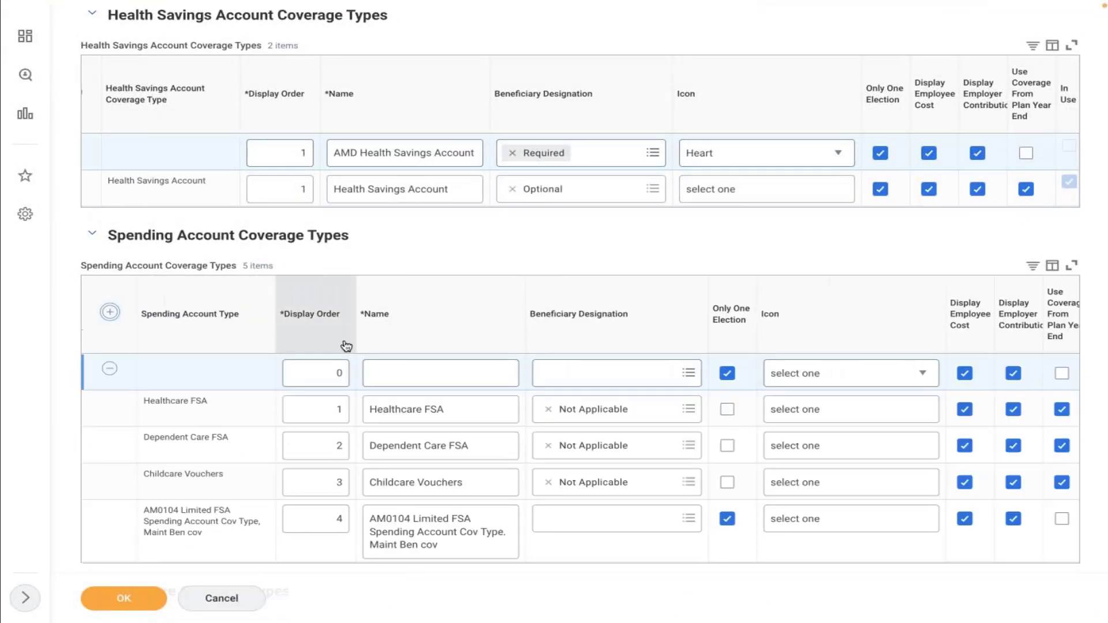
pyautogui.click(309, 381)
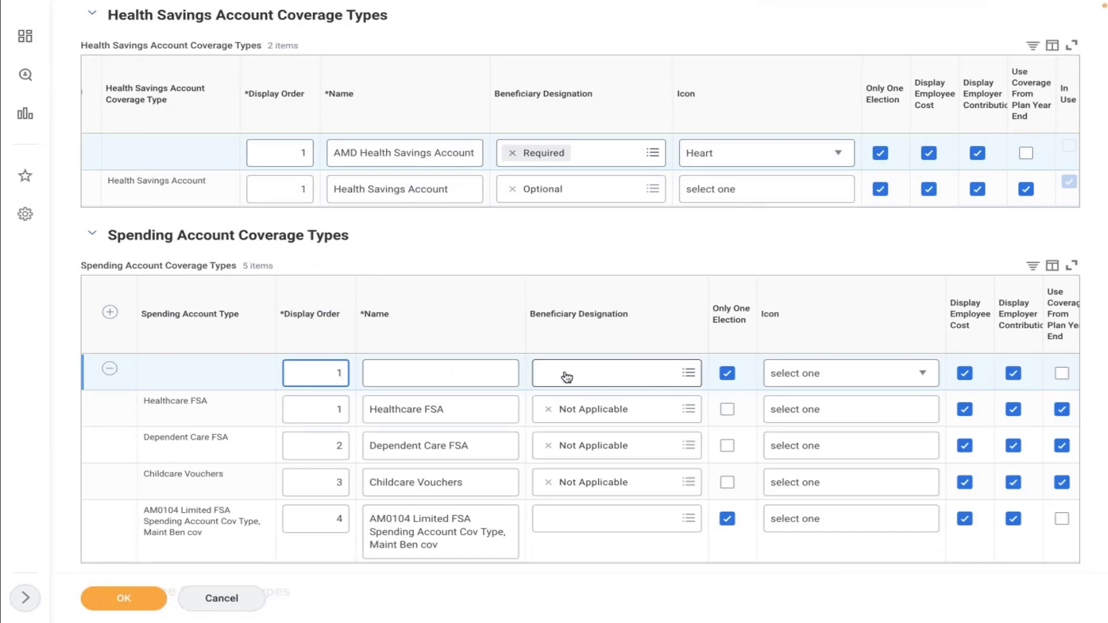
# Name the new row 'AMD Flexible Spending Account', correcting typos along the way
pyautogui.click(442, 385)
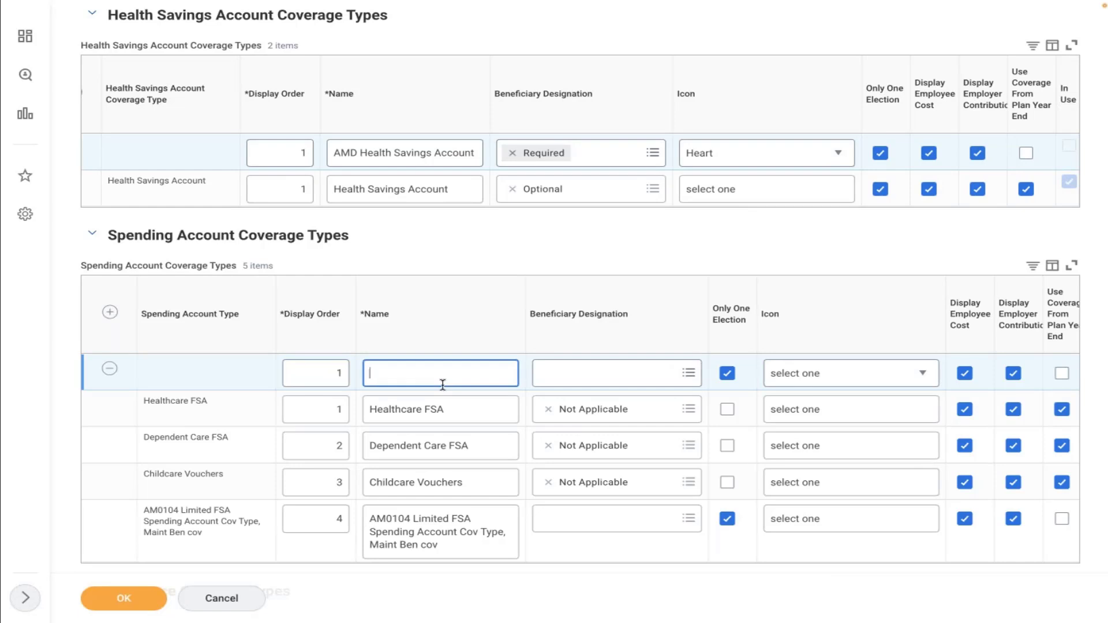
pyautogui.write('am')
pyautogui.press('BackSpace')
pyautogui.press('BackSpace')
pyautogui.write('AMD Sapending')
pyautogui.press('BackSpace')
pyautogui.press('BackSpace')
pyautogui.press('BackSpace')
pyautogui.press('BackSpace')
pyautogui.press('BackSpace')
pyautogui.press('BackSpace')
pyautogui.press('BackSpace')
pyautogui.press('BackSpace')
pyautogui.write('Flexivle')
pyautogui.press('BackSpace')
pyautogui.press('BackSpace')
pyautogui.press('BackSpace')
pyautogui.write('ble SAPENDING aCCOUNT')
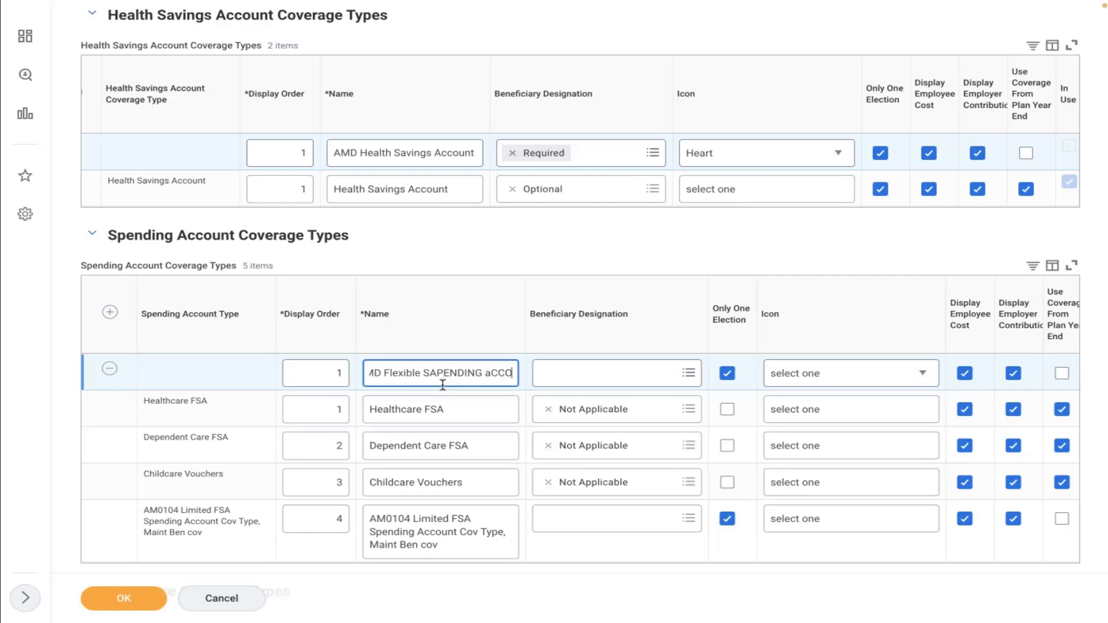
pyautogui.press('BackSpace')
pyautogui.press('BackSpace')
pyautogui.press('BackSpace')
pyautogui.press('BackSpace')
pyautogui.press('BackSpace')
pyautogui.press('BackSpace')
pyautogui.press('BackSpace')
pyautogui.press('BackSpace')
pyautogui.press('BackSpace')
pyautogui.press('BackSpace')
pyautogui.press('BackSpace')
pyautogui.press('BackSpace')
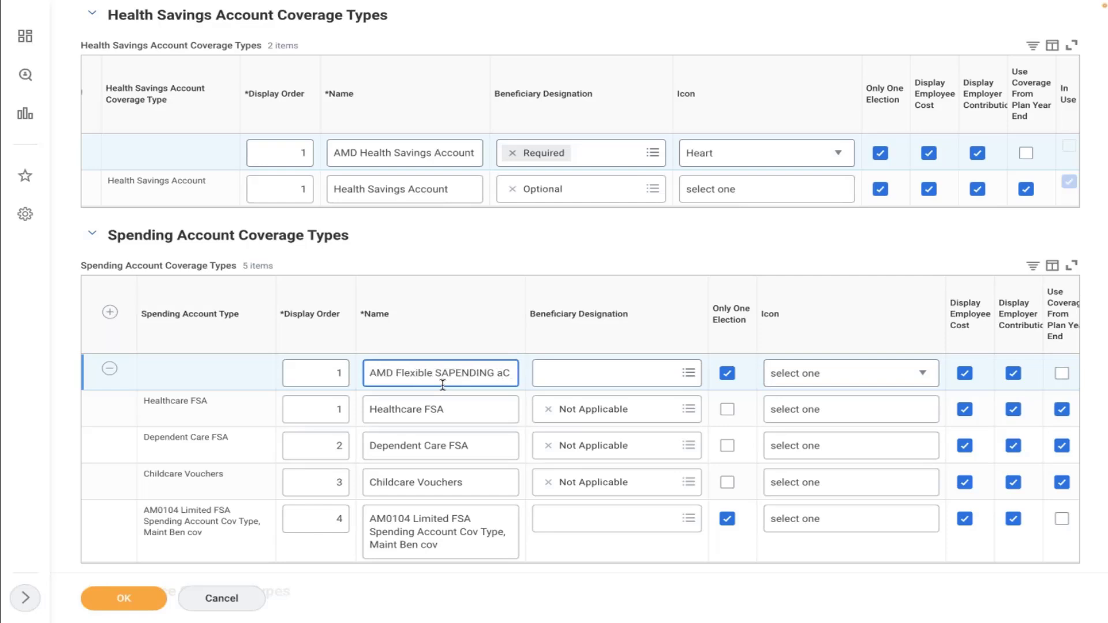
pyautogui.press('BackSpace')
pyautogui.press('BackSpace')
pyautogui.press('BackSpace')
pyautogui.press('BackSpace')
pyautogui.press('BackSpace')
pyautogui.write('Spending Account')
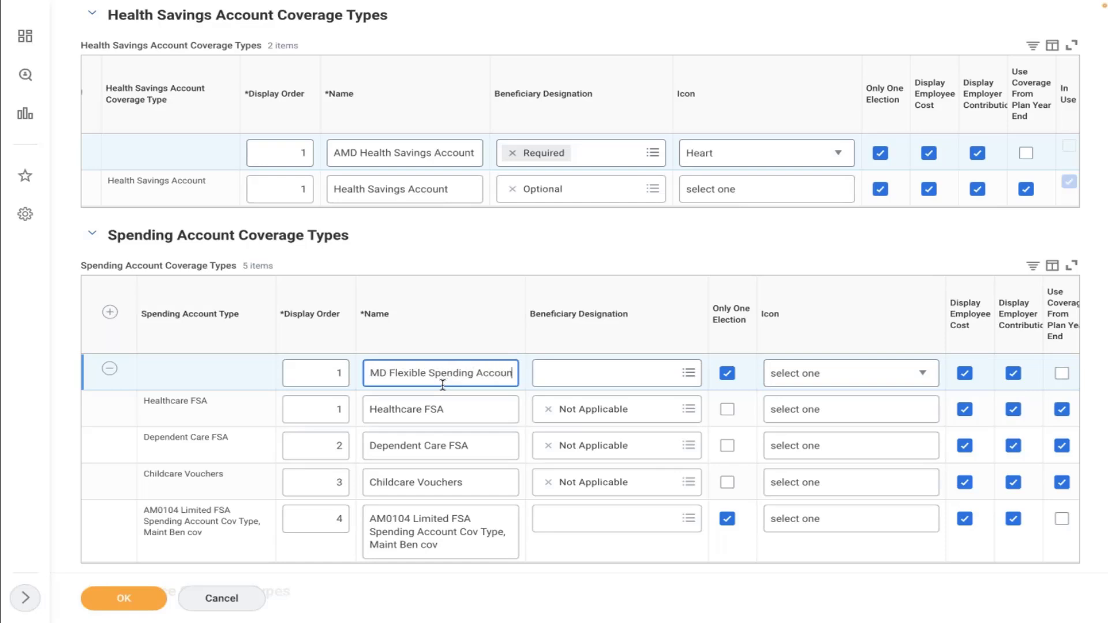
# Set beneficiary designation Required, icon Bank, and mark the row COBRA eligible
pyautogui.click(560, 377)
pyautogui.click(580, 347)
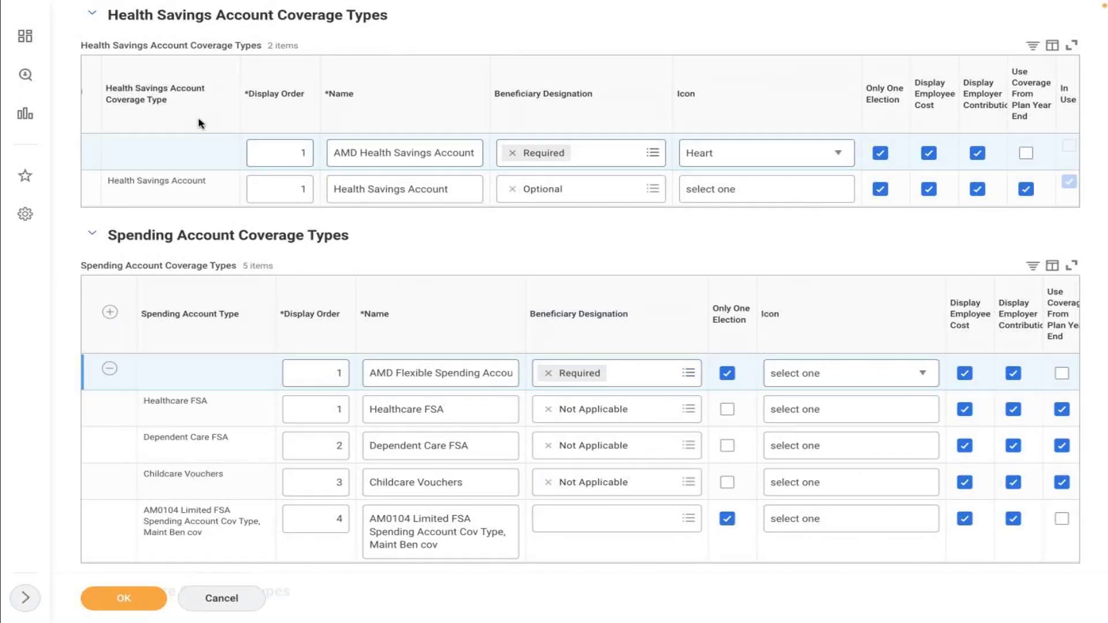
pyautogui.click(856, 376)
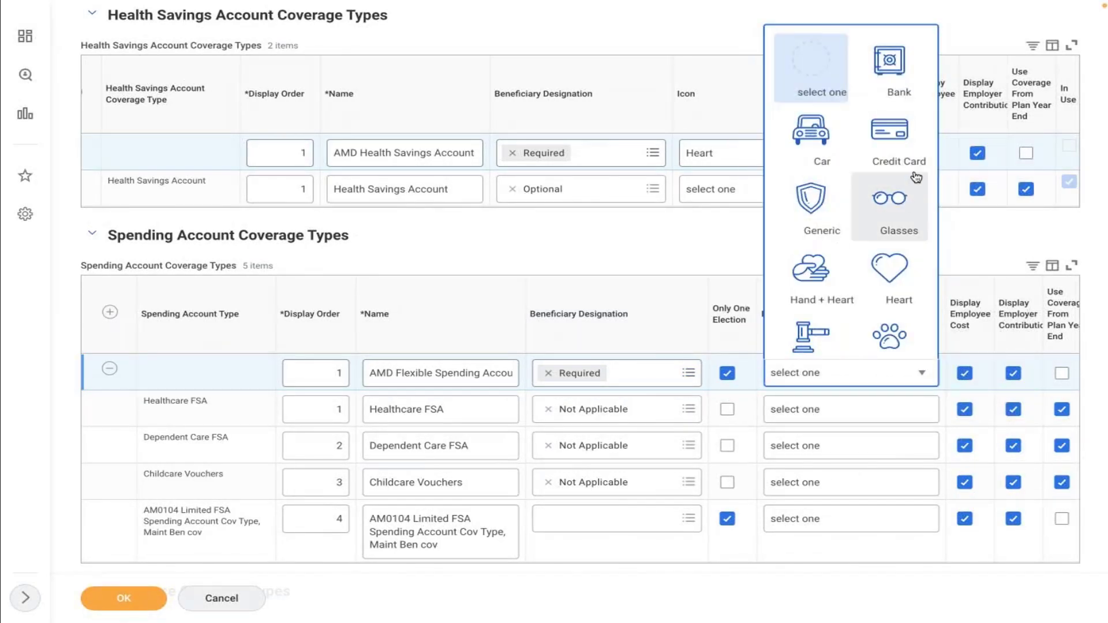
pyautogui.click(890, 94)
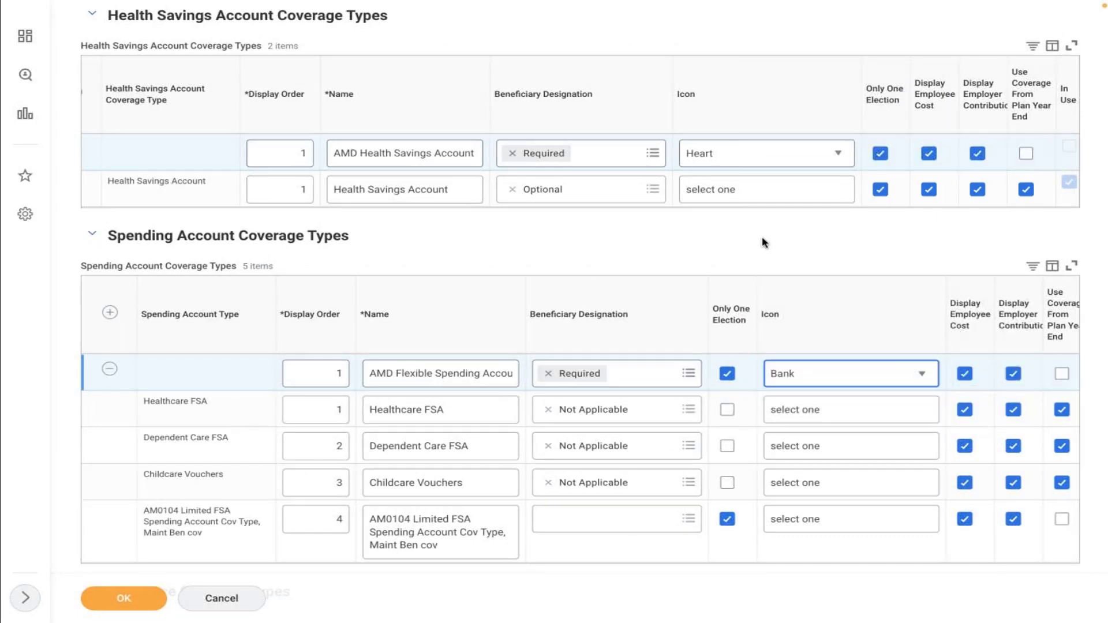
pyautogui.click(990, 398)
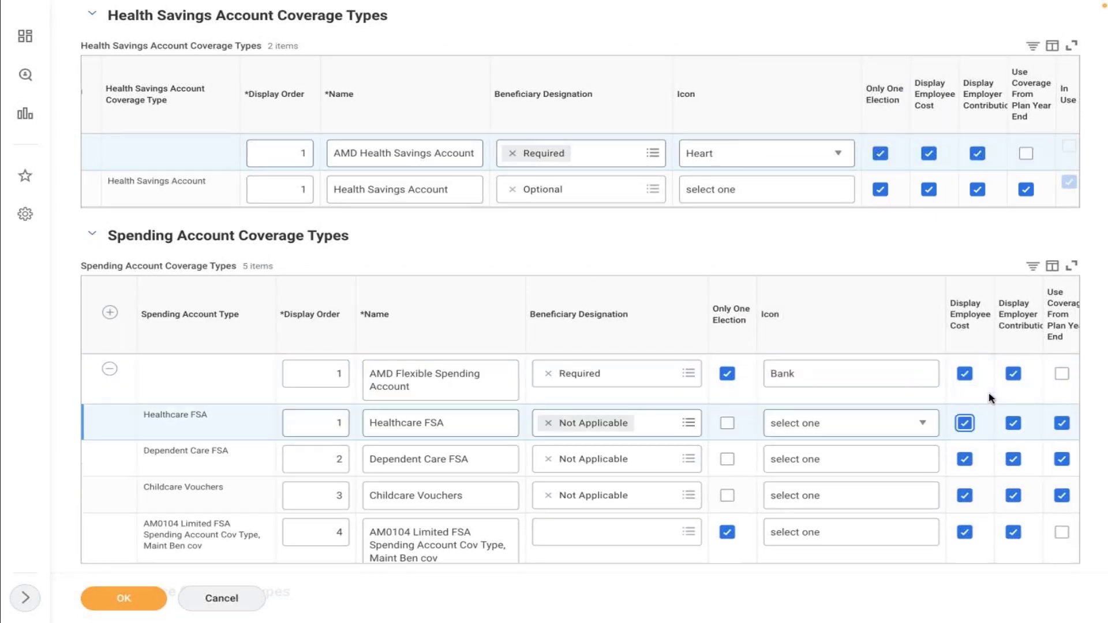
pyautogui.hscroll(3, 989, 397)
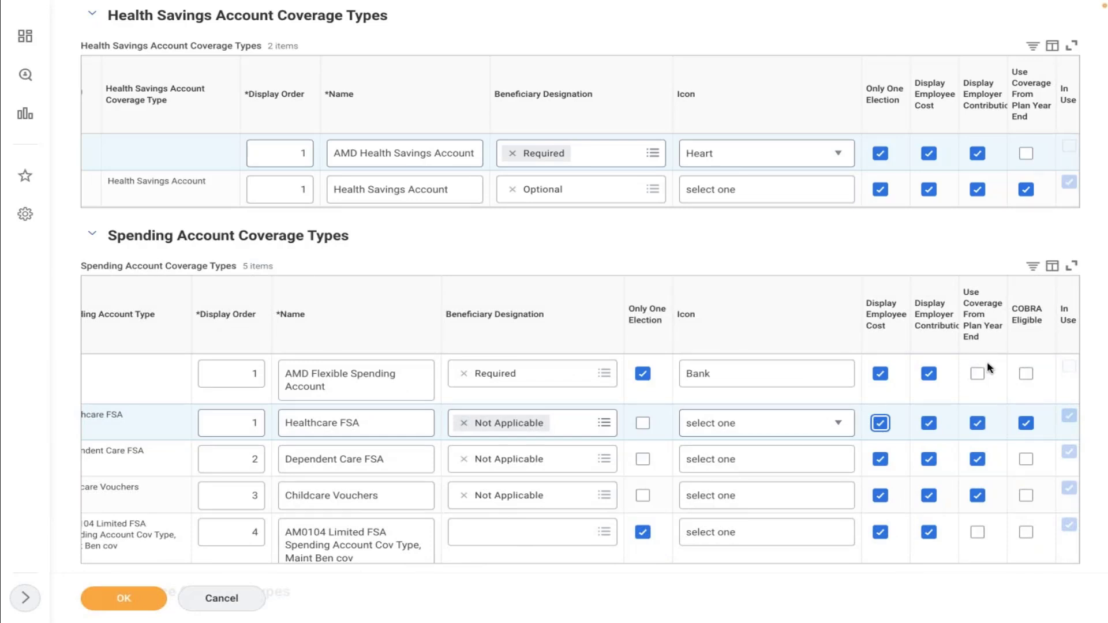
pyautogui.click(1027, 375)
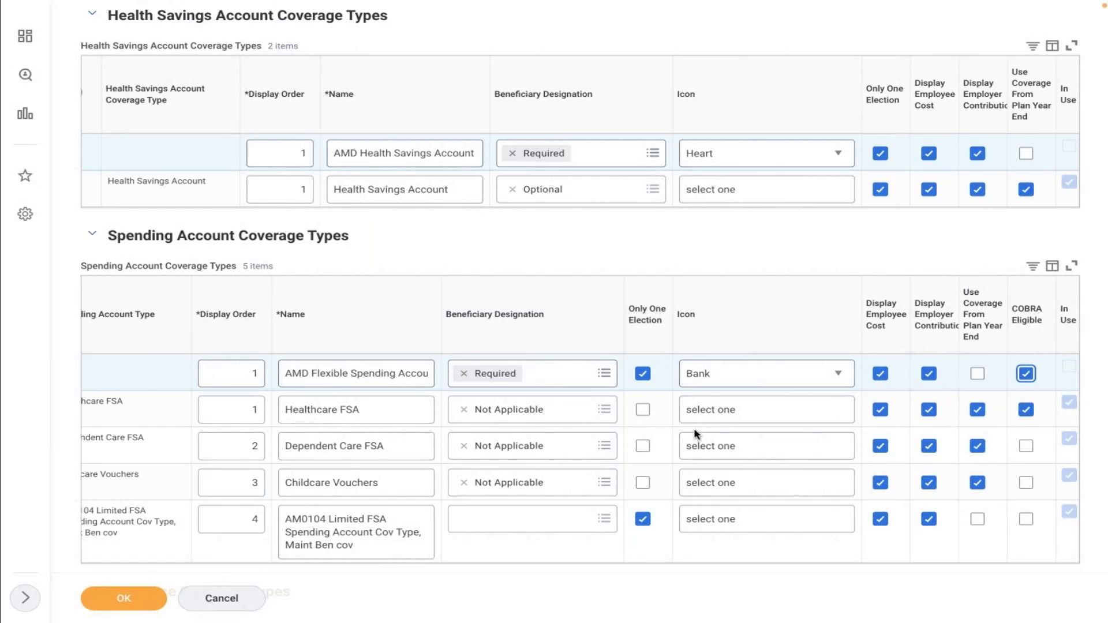
# Save the coverage type changes and open Create Benefit Plan via 'create ben plan'
pyautogui.click(136, 603)
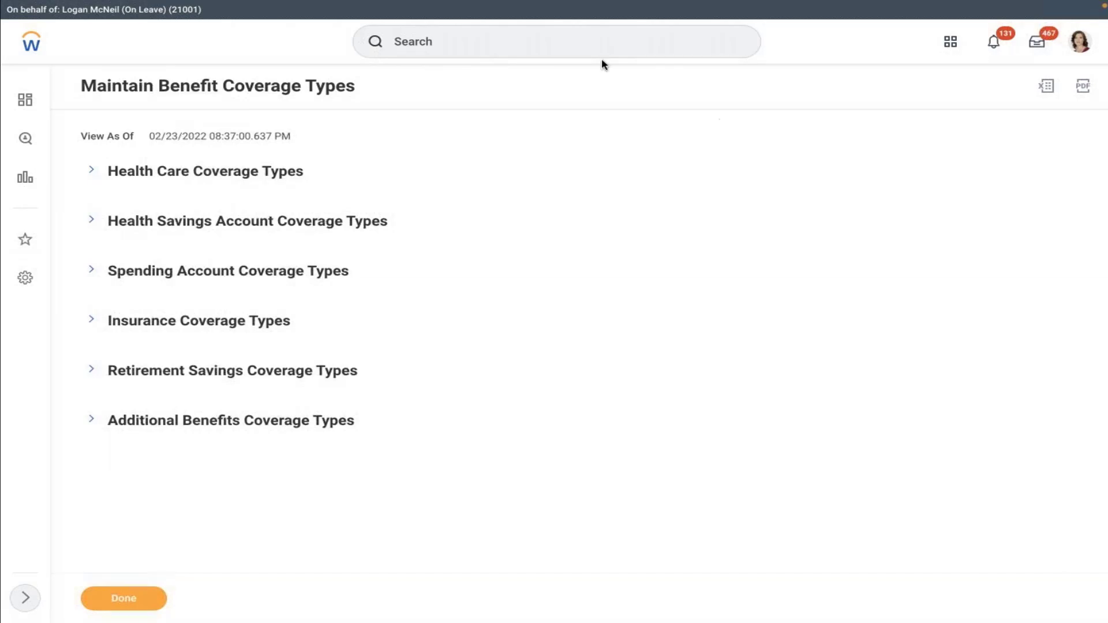
pyautogui.click(542, 44)
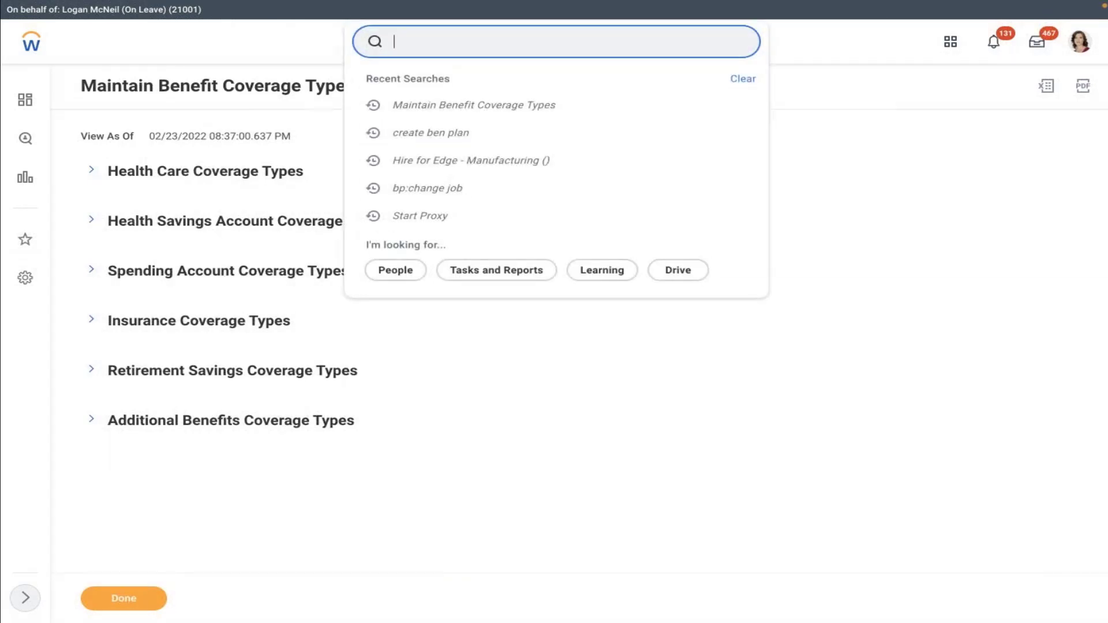
pyautogui.write('create ben plan')
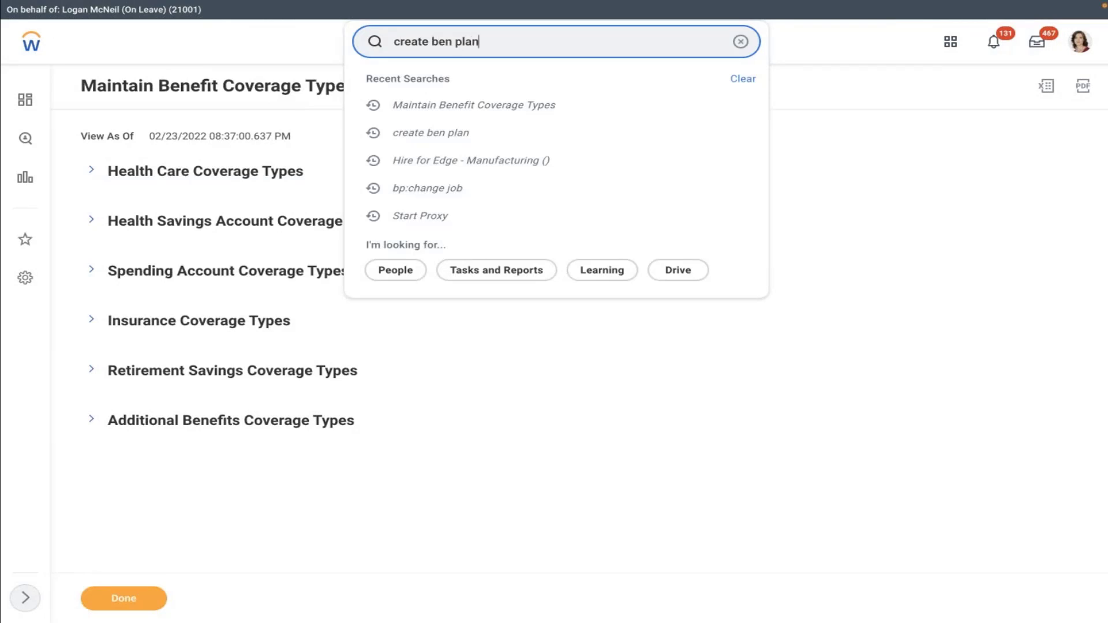
pyautogui.click(469, 80)
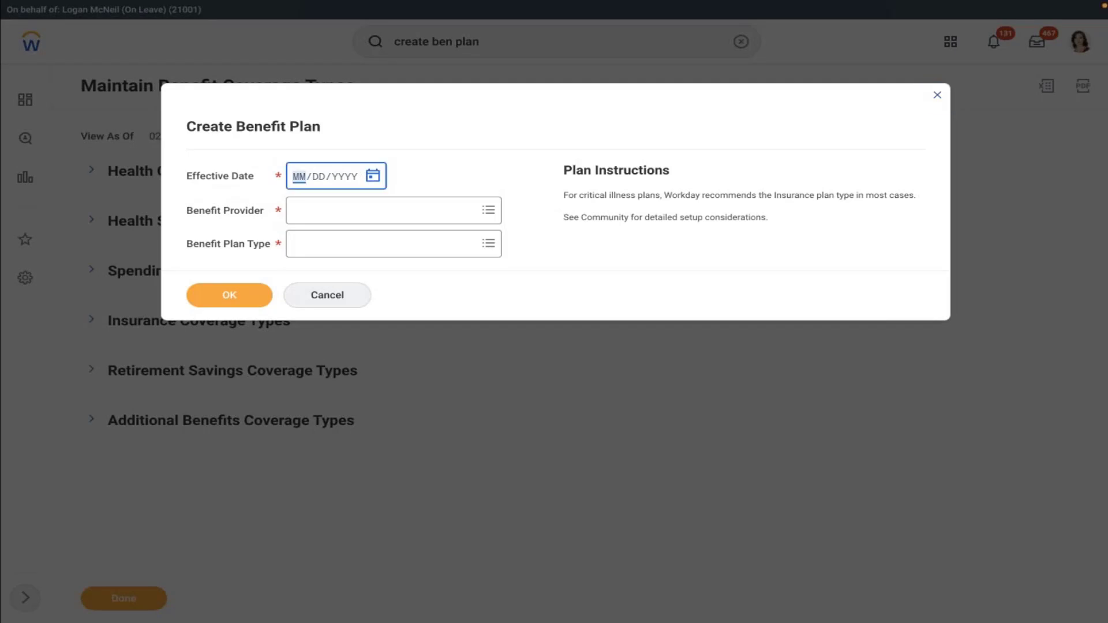
# Enter effective date 01/01/2022, provider MET LIFE, plan type Health Savings Account Plan, and confirm
pyautogui.write('01012022')
pyautogui.click(327, 210)
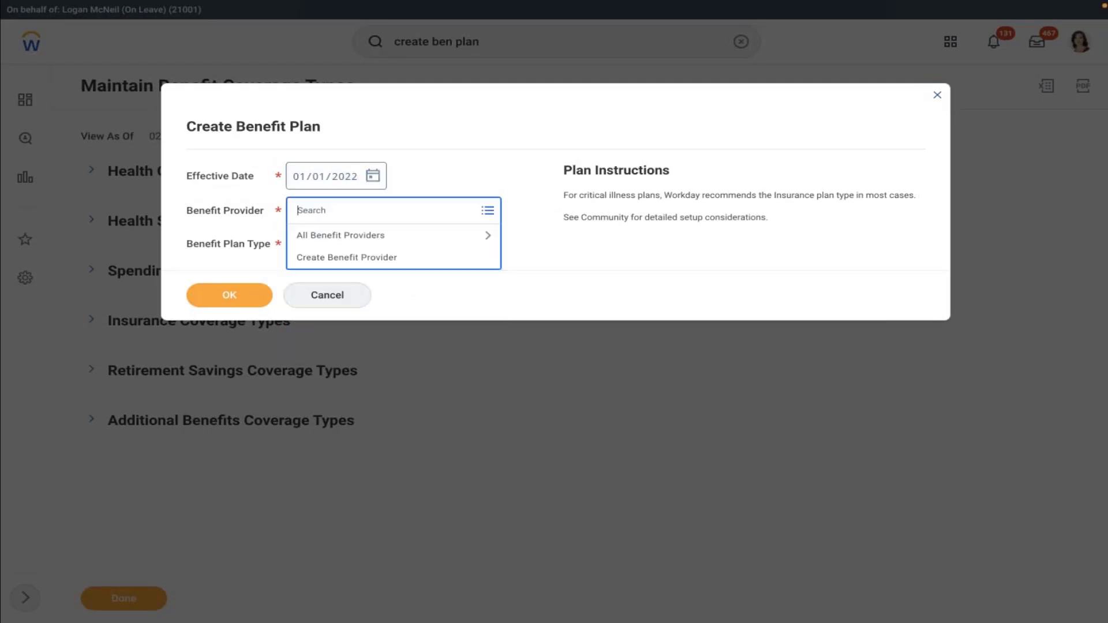
pyautogui.write('met')
pyautogui.press('Return')
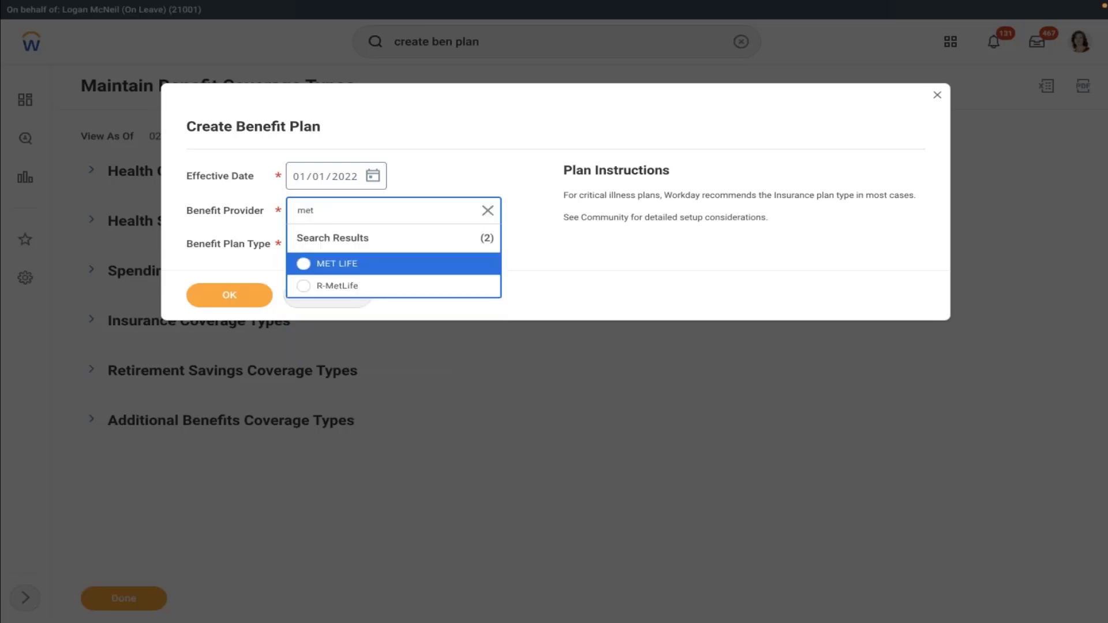
pyautogui.click(361, 257)
pyautogui.click(363, 246)
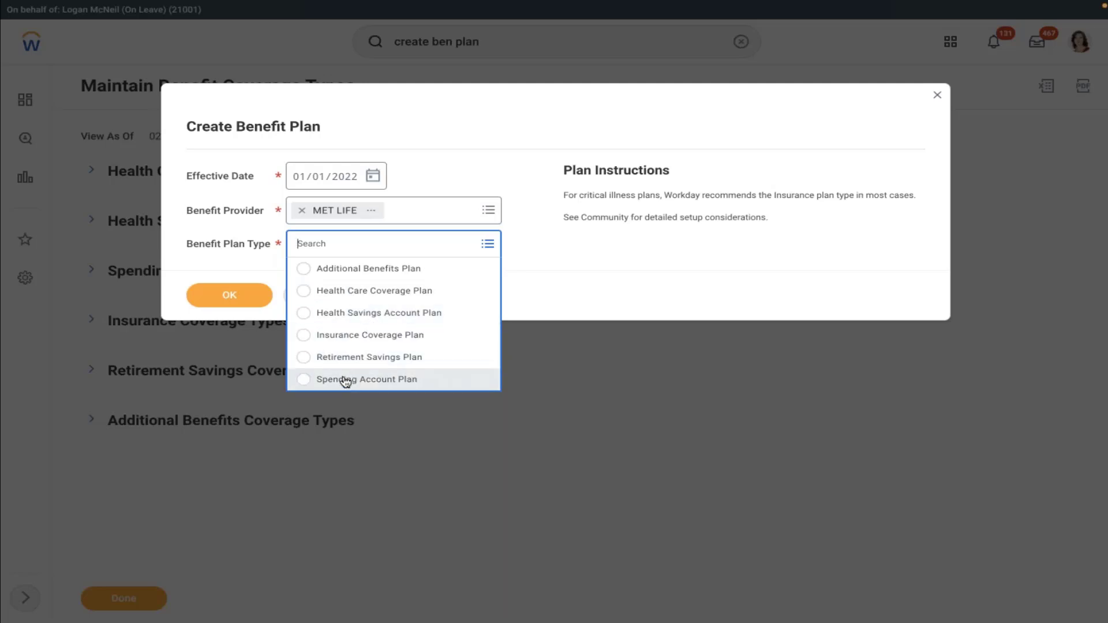
pyautogui.click(350, 312)
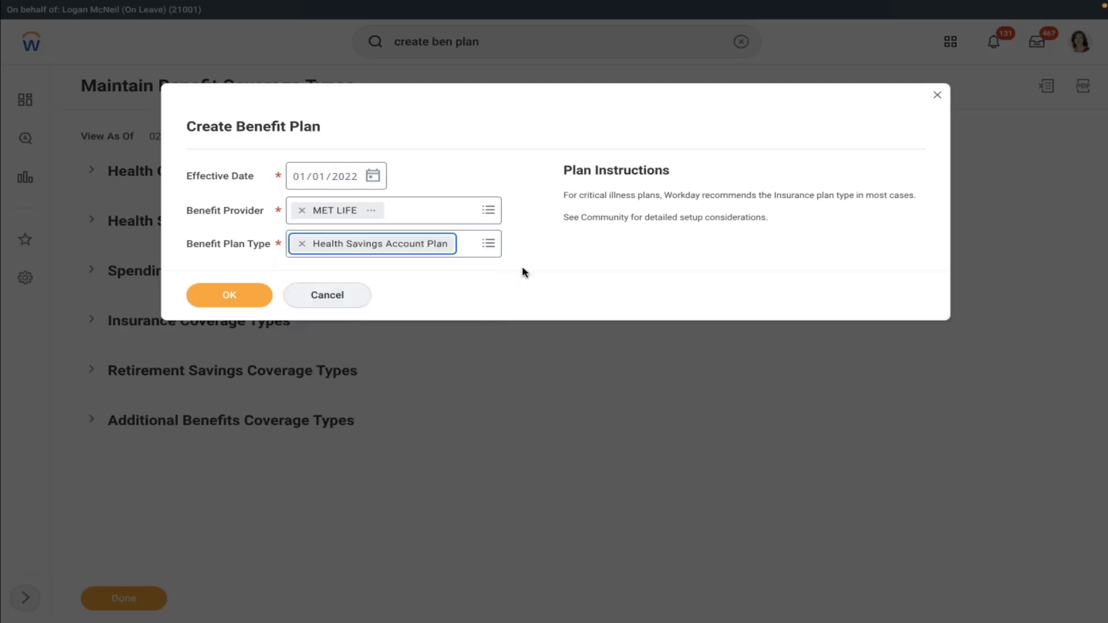
pyautogui.click(238, 293)
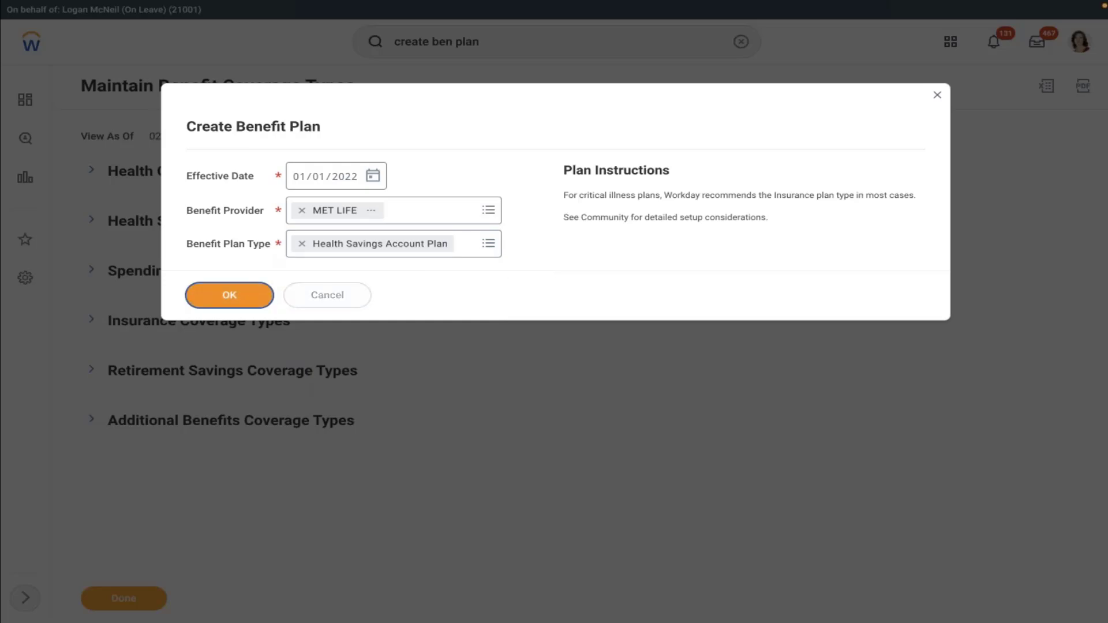
# Choose AMD Health Savings Account as the plan's coverage type
pyautogui.scroll(-3, 586, 247)
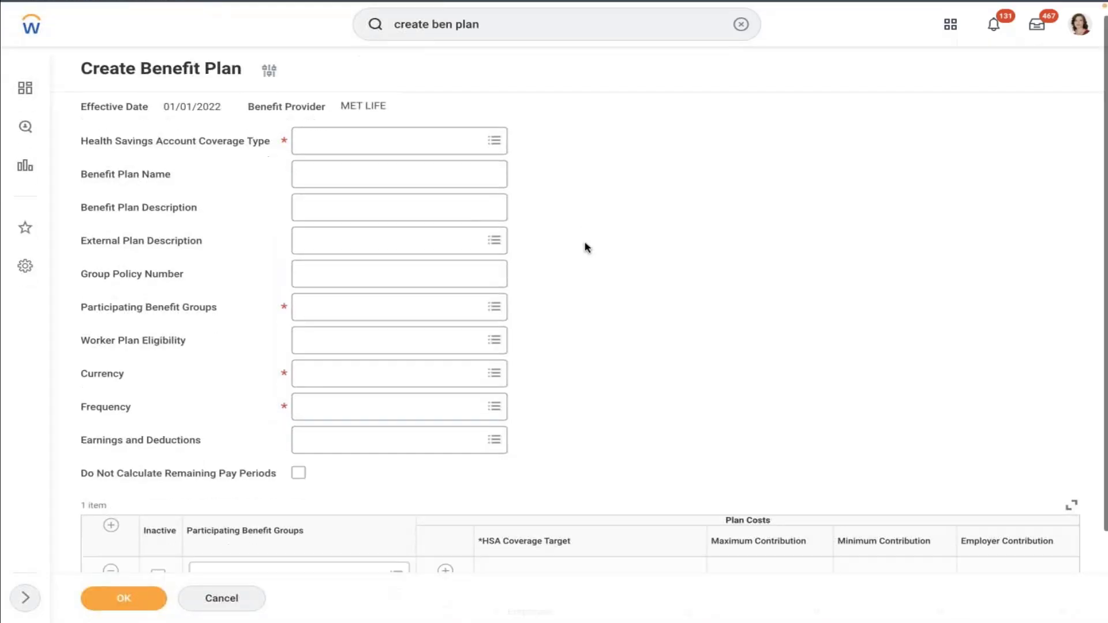
pyautogui.scroll(3, 580, 246)
pyautogui.click(396, 157)
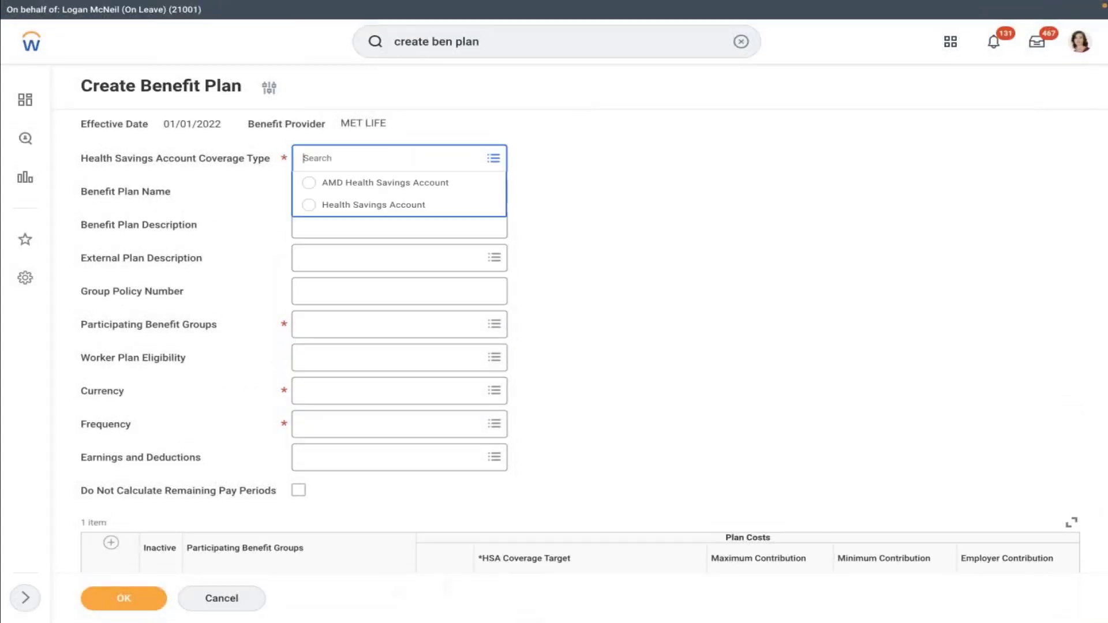
pyautogui.click(344, 184)
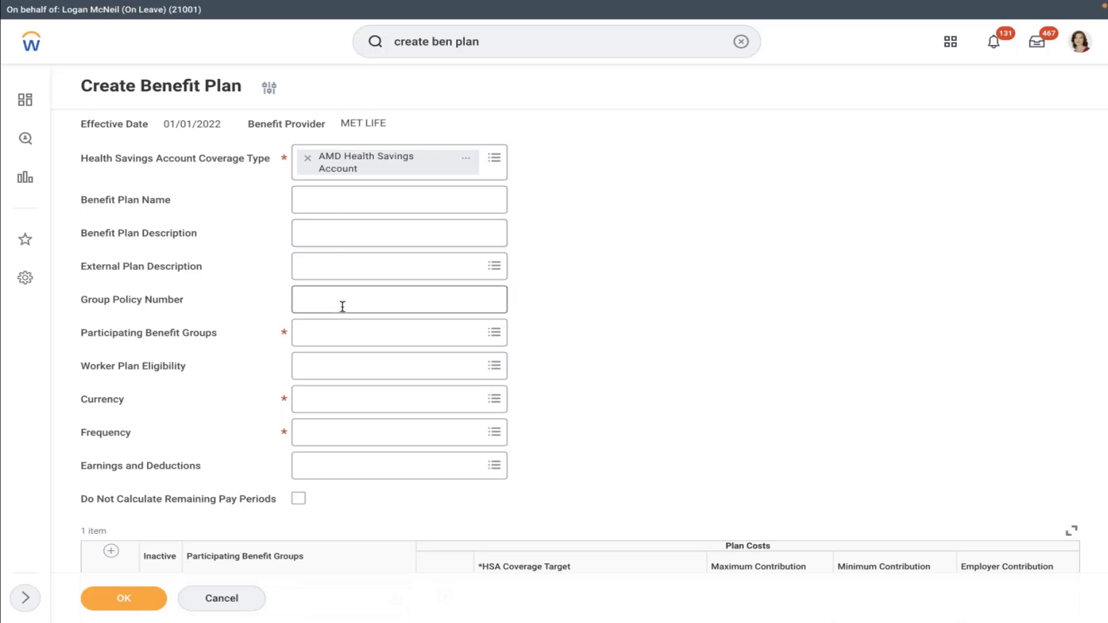
pyautogui.click(319, 361)
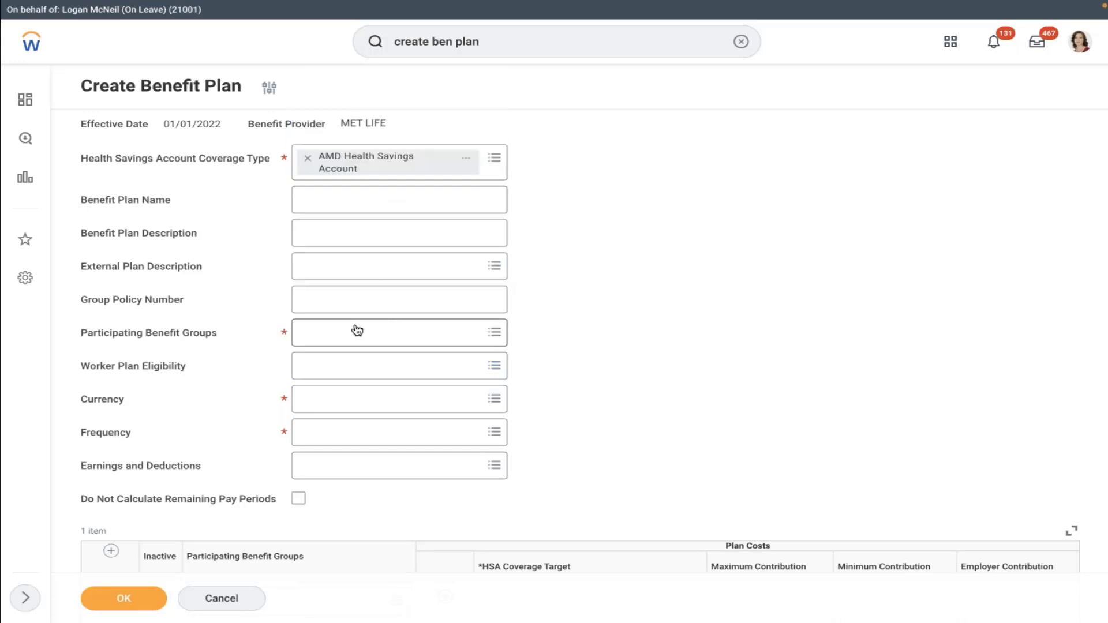
# Add BA-Active Employees in US - Salaried as benefit group, preview it, then remove it
pyautogui.click(357, 330)
pyautogui.click(332, 285)
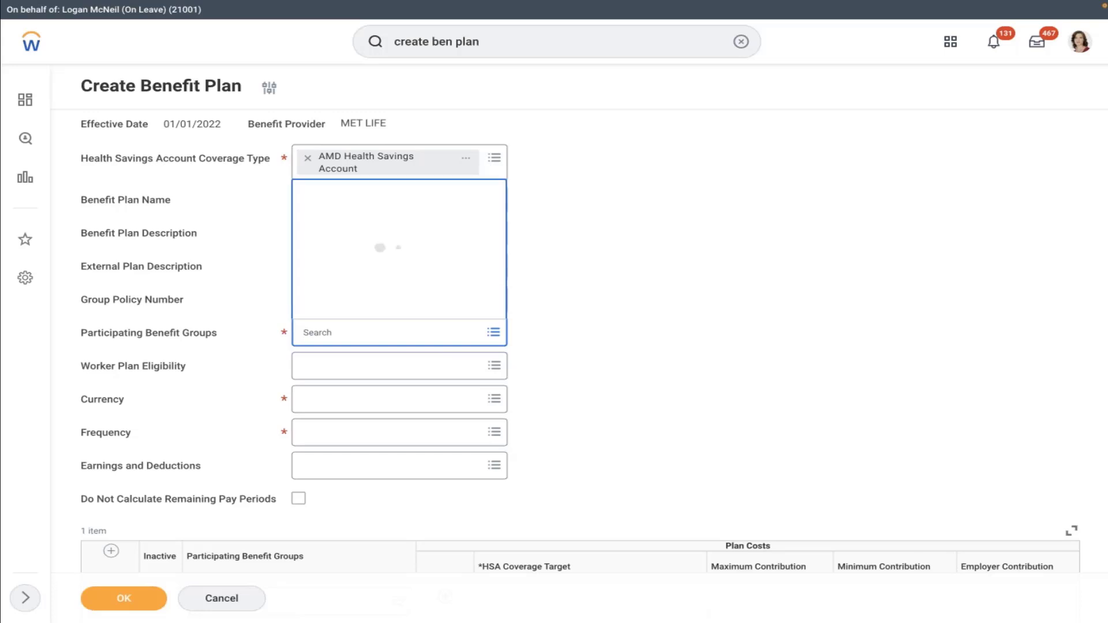
pyautogui.press('Up')
pyautogui.press('Up')
pyautogui.press('Up')
pyautogui.press('Up')
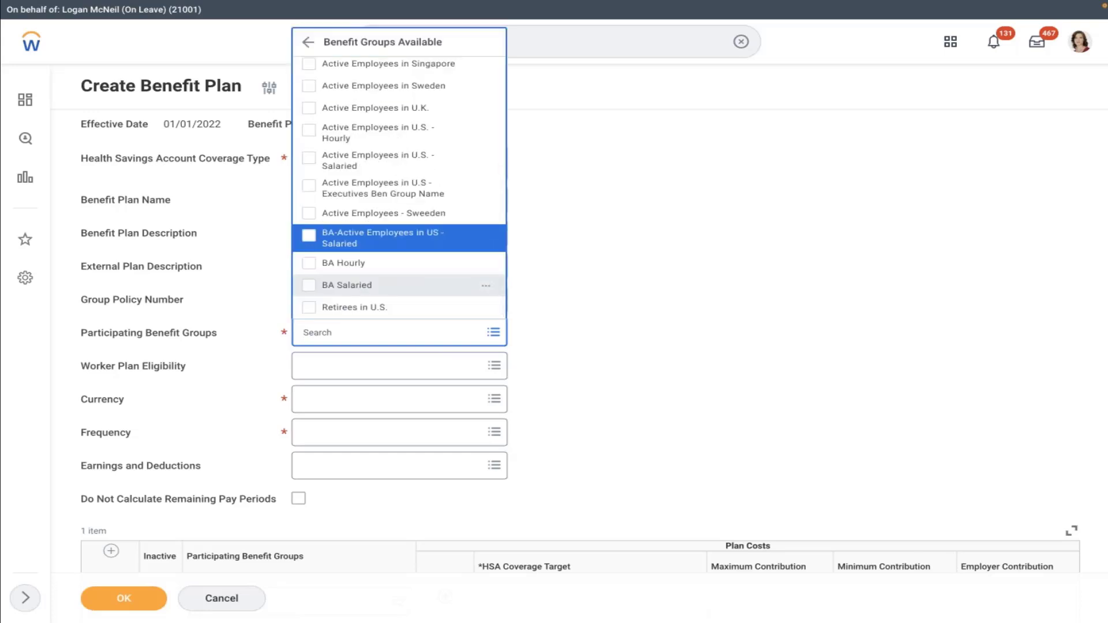
pyautogui.press('Return')
pyautogui.click(683, 292)
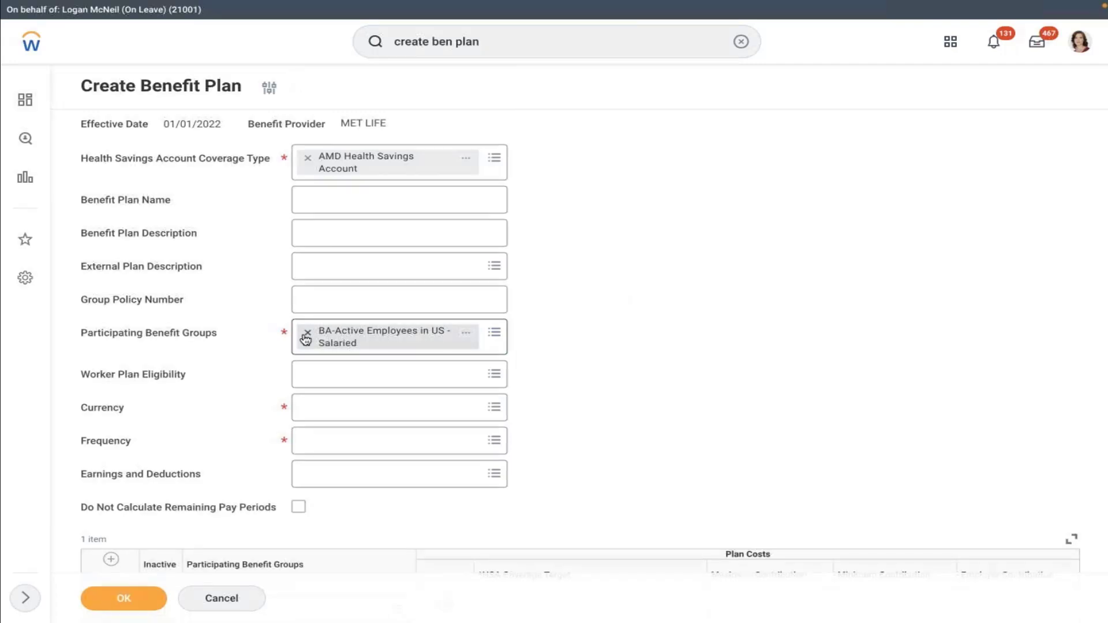
pyautogui.click(465, 335)
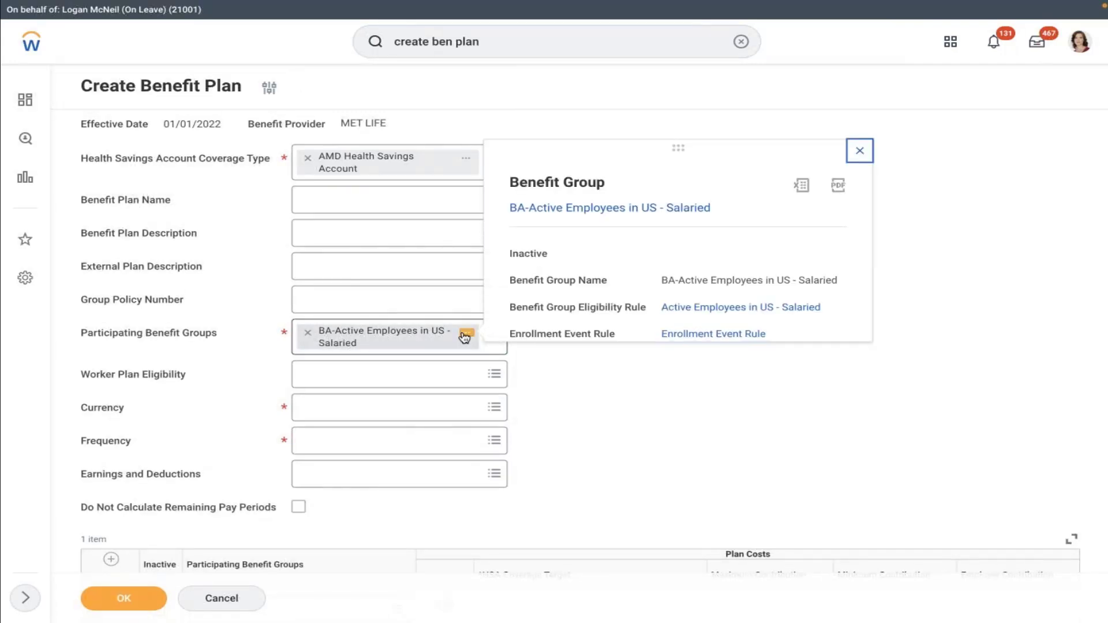
pyautogui.click(627, 368)
pyautogui.click(319, 333)
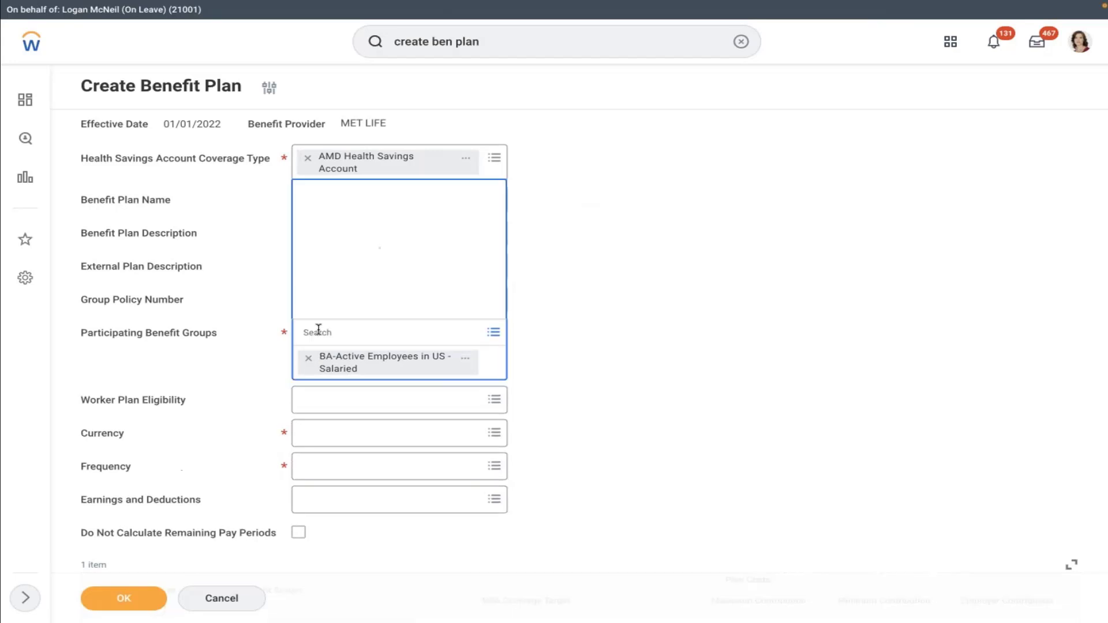
pyautogui.click(308, 358)
# Add Active Employees in U.S. - Salaried as the participating benefit group
pyautogui.click(374, 330)
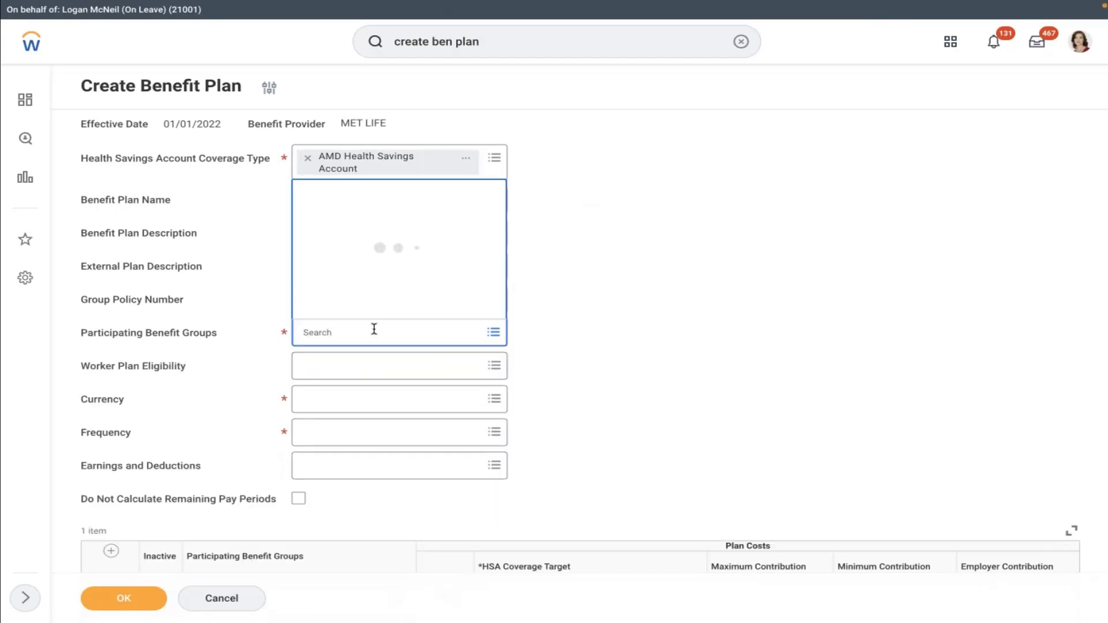
pyautogui.click(341, 285)
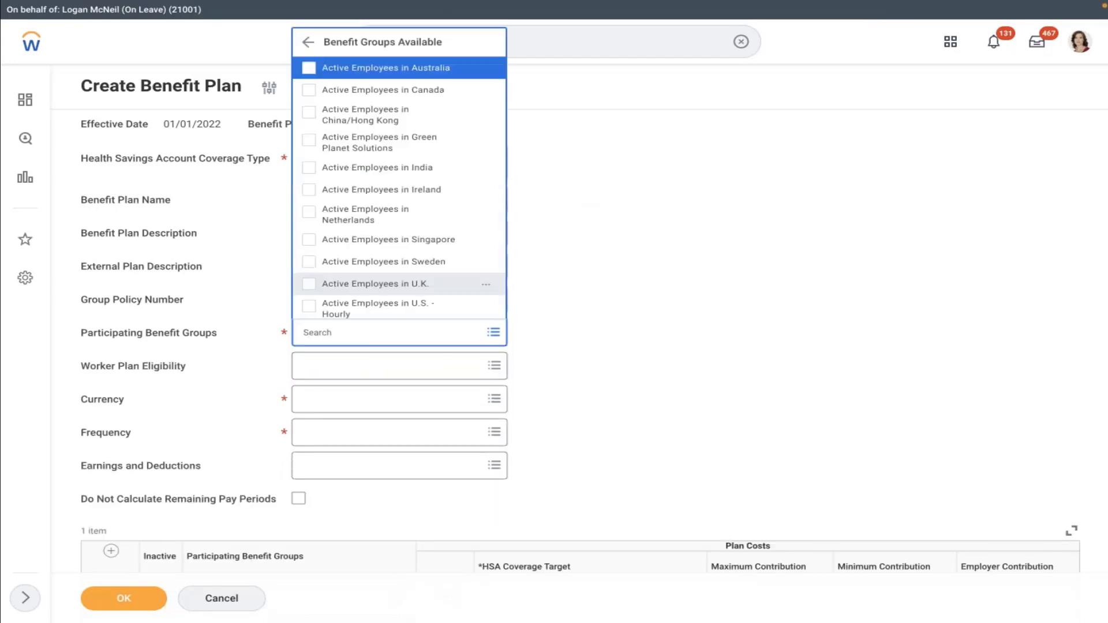
pyautogui.press('Up')
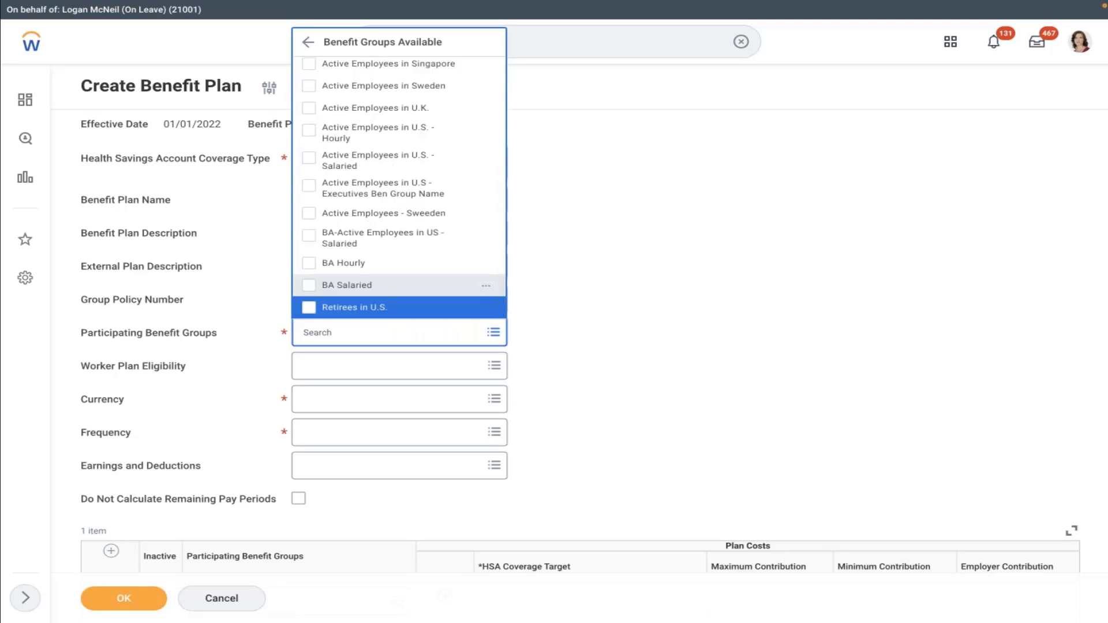
pyautogui.press('Up')
pyautogui.press('Up')
pyautogui.press('Up')
pyautogui.press('Up')
pyautogui.press('Up')
pyautogui.press('Up')
pyautogui.press('Up')
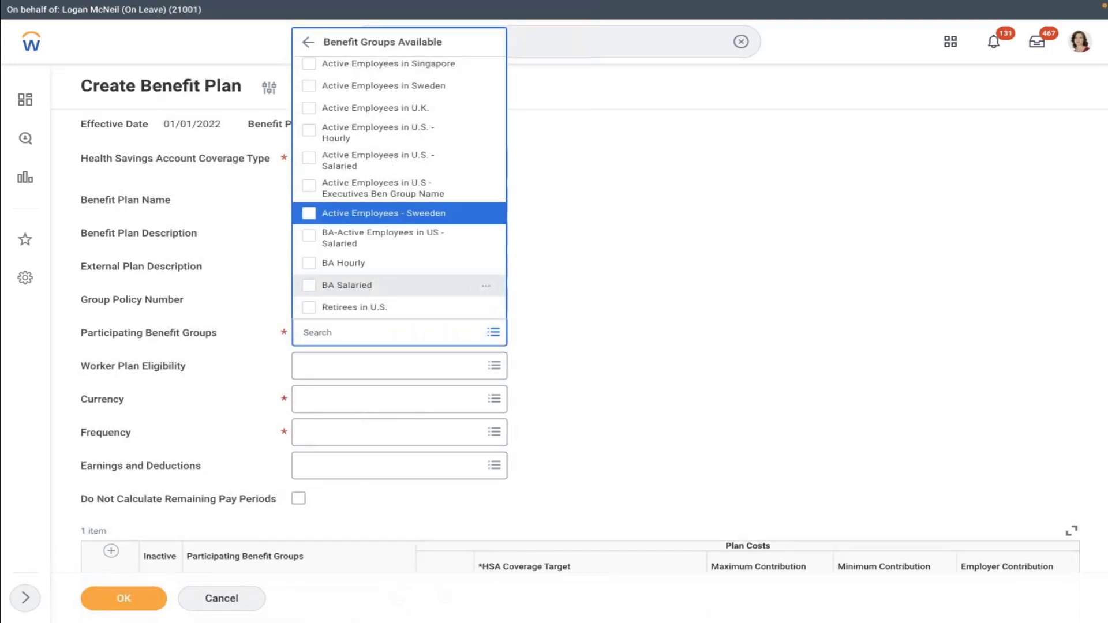
pyautogui.press('Up')
pyautogui.press('Up')
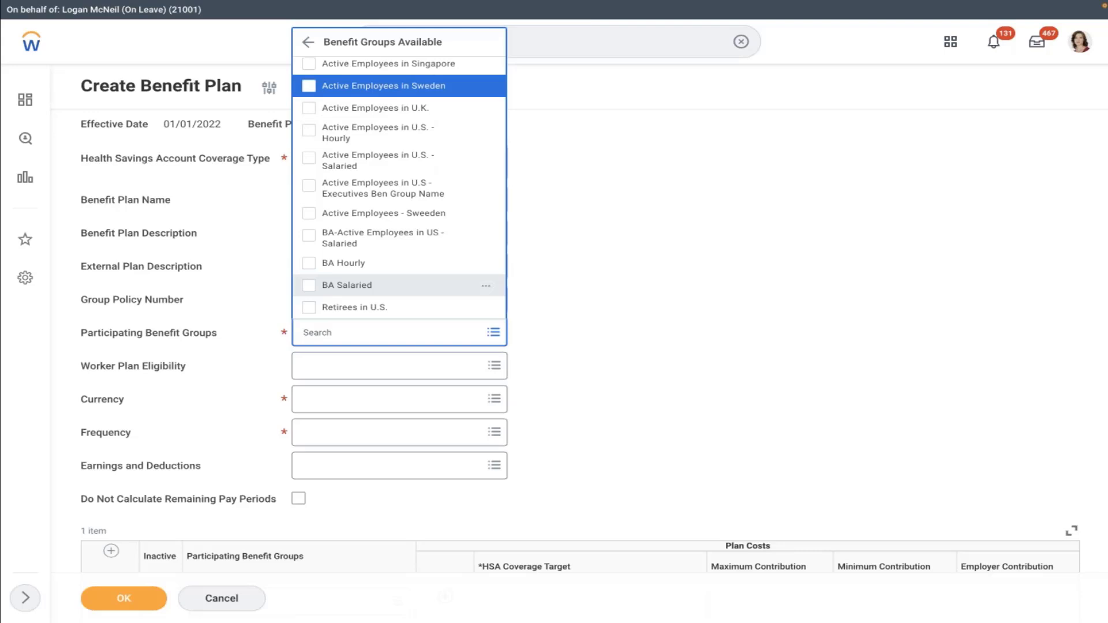
pyautogui.press('Up')
pyautogui.press('Down')
pyautogui.press('Down')
pyautogui.press('Down')
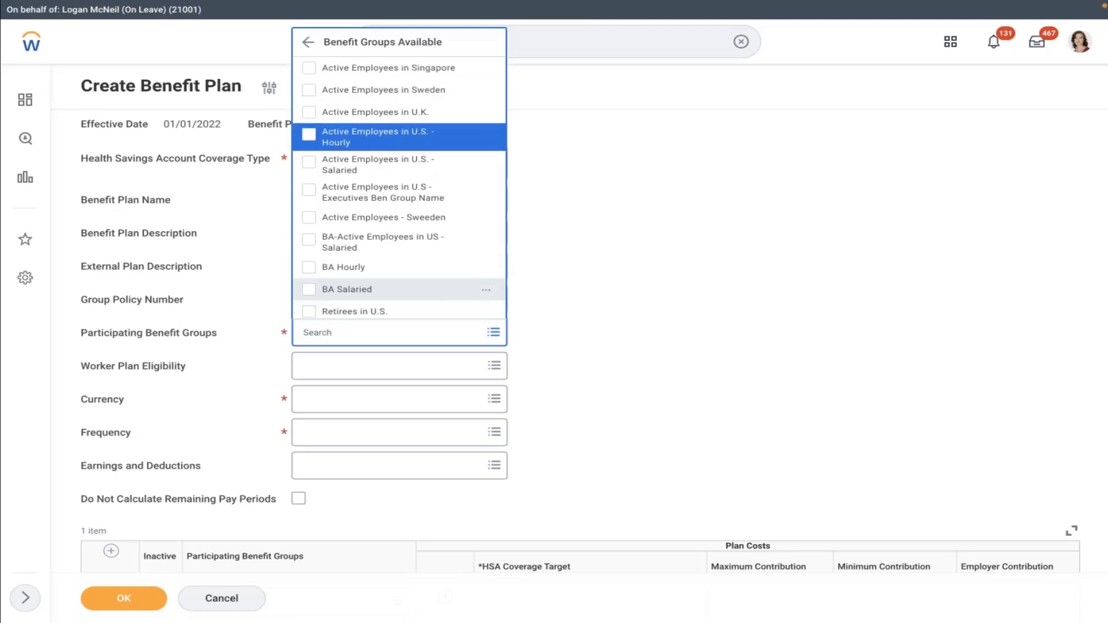
pyautogui.press('Down')
pyautogui.press('Return')
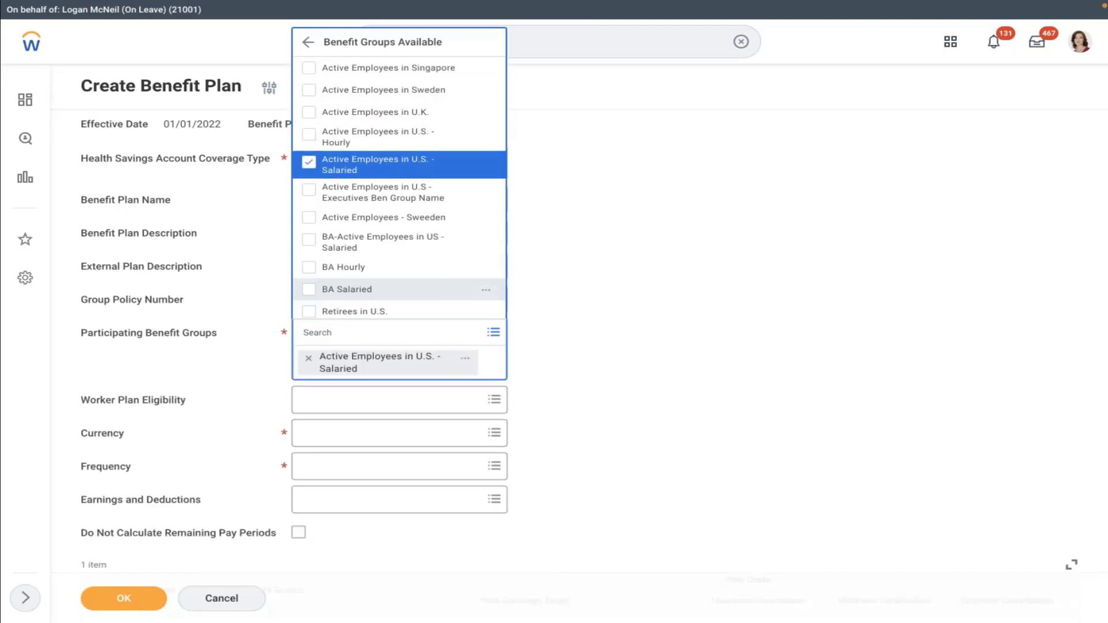
pyautogui.click(605, 282)
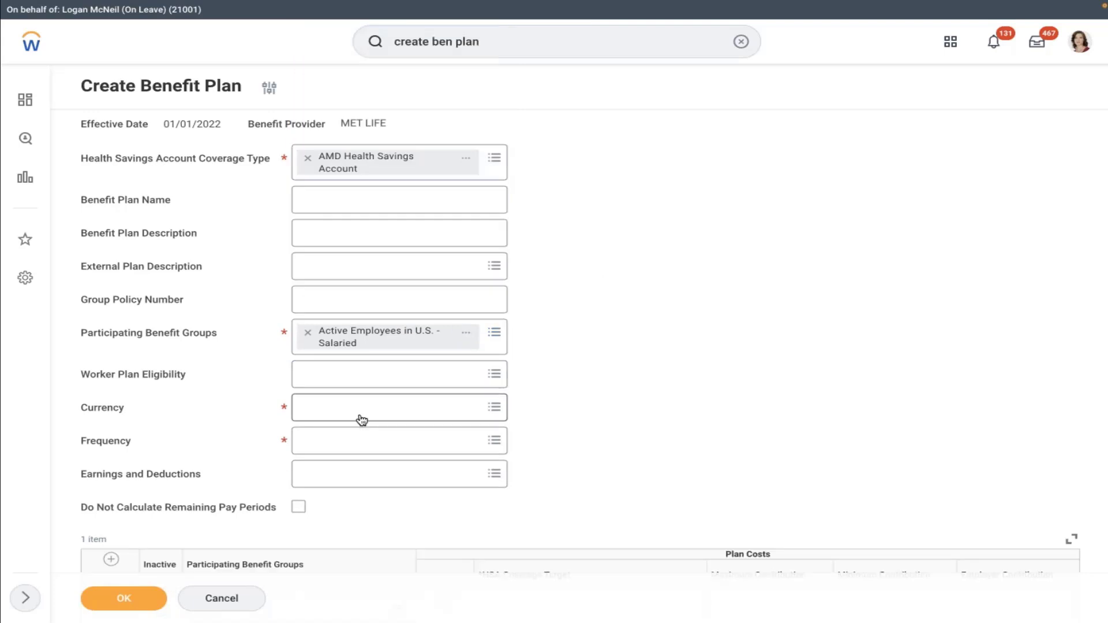
# Set the plan currency to USD and the frequency to Monthly
pyautogui.click(319, 408)
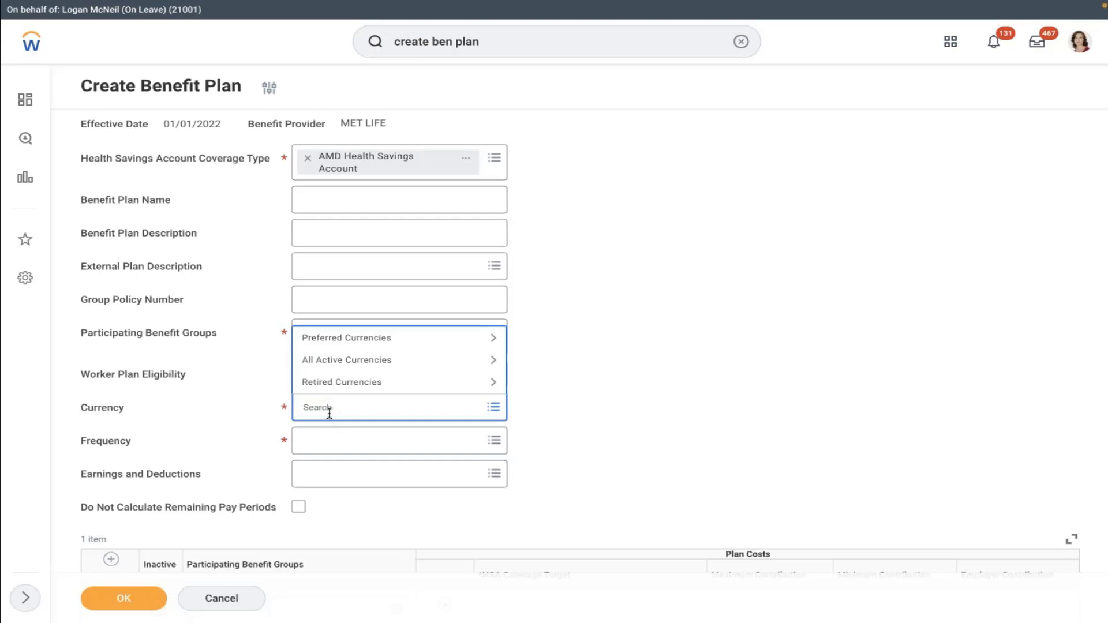
pyautogui.write('usd')
pyautogui.press('Return')
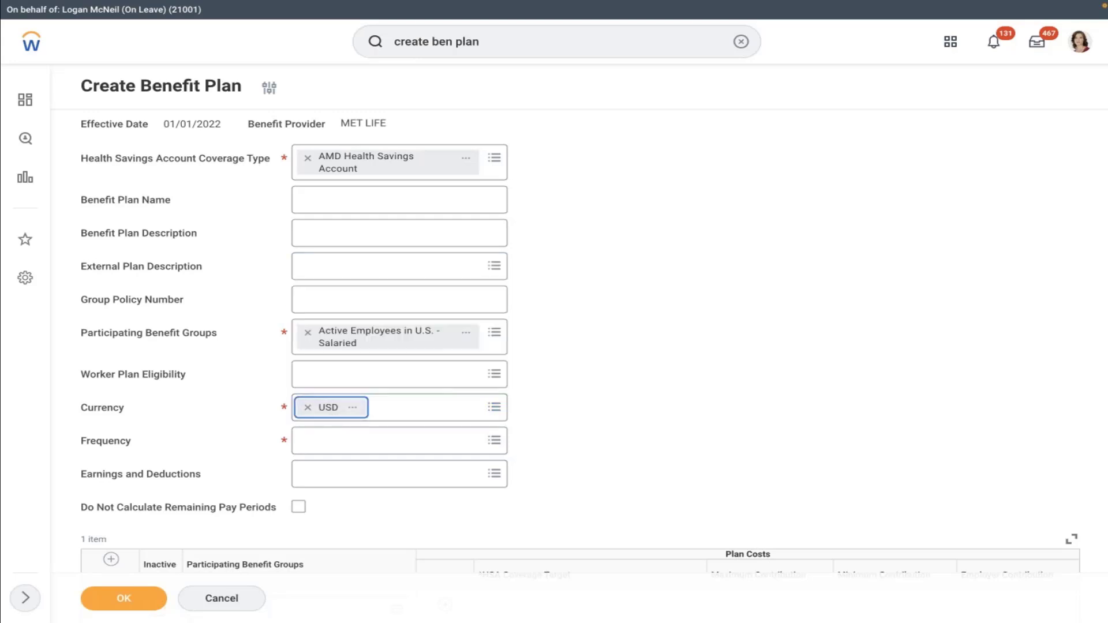
pyautogui.click(391, 441)
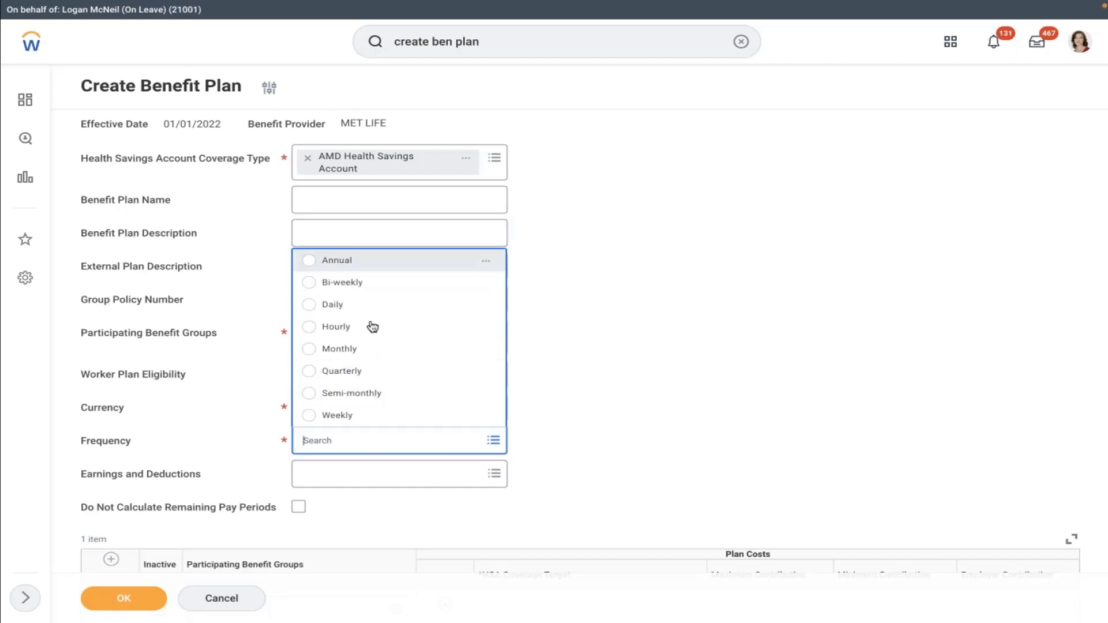
pyautogui.click(366, 349)
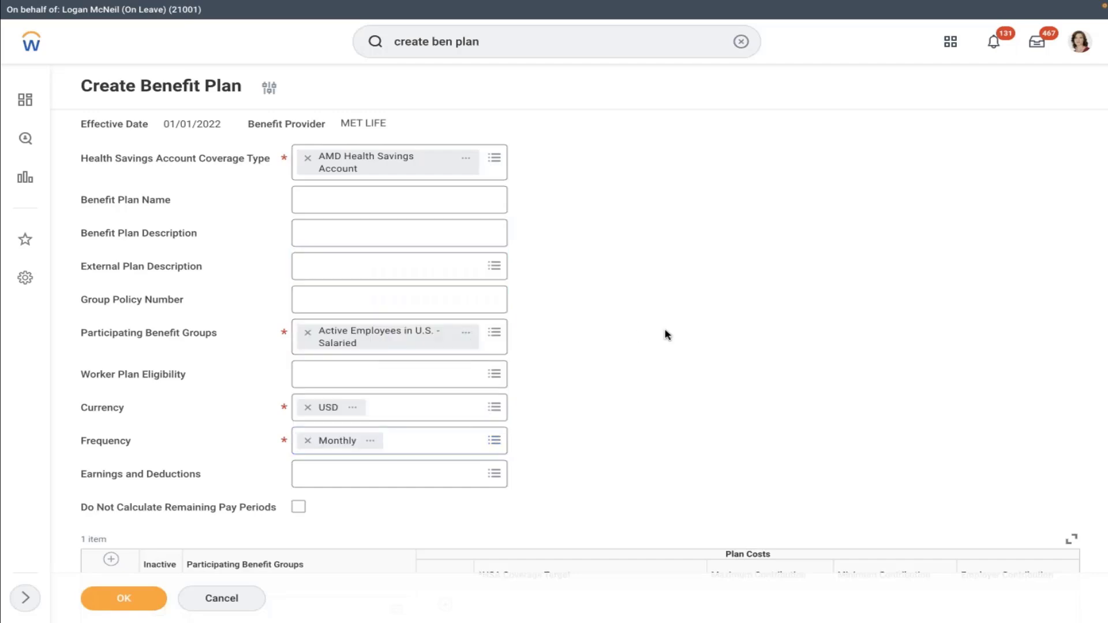
# Assign Active Employees in U.S. - Salaried to the plan cost row
pyautogui.scroll(-3, 666, 334)
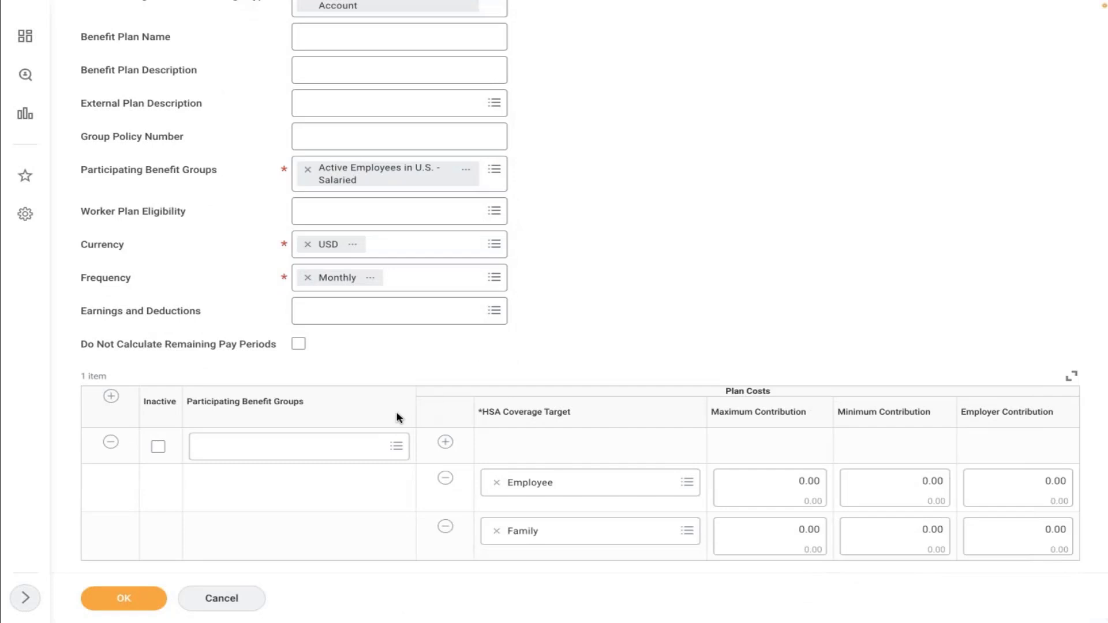
pyautogui.click(339, 448)
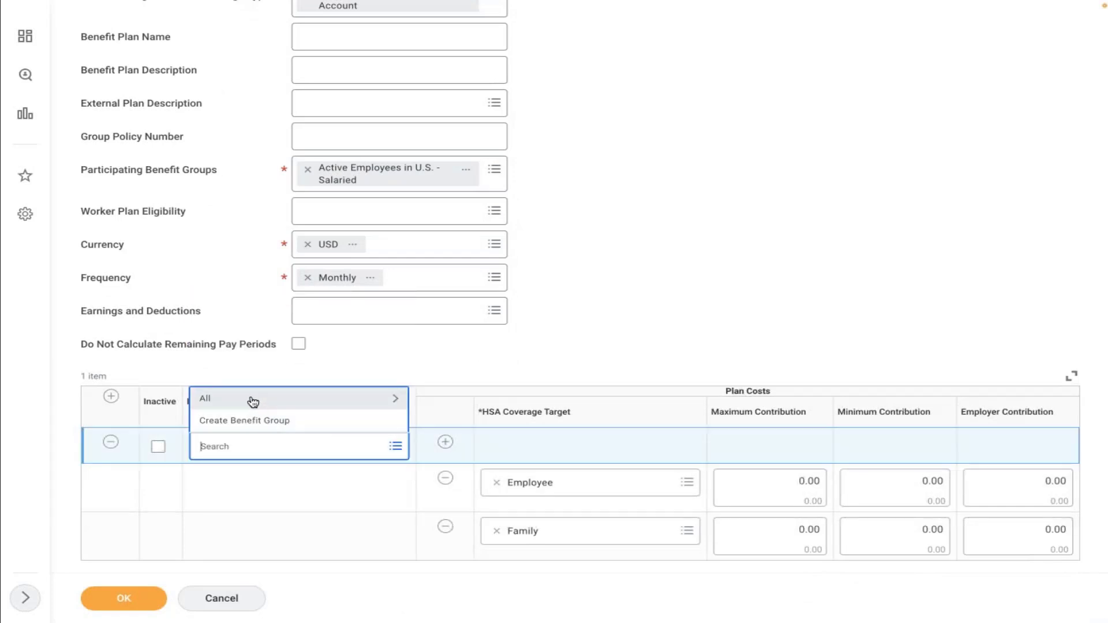
pyautogui.click(253, 399)
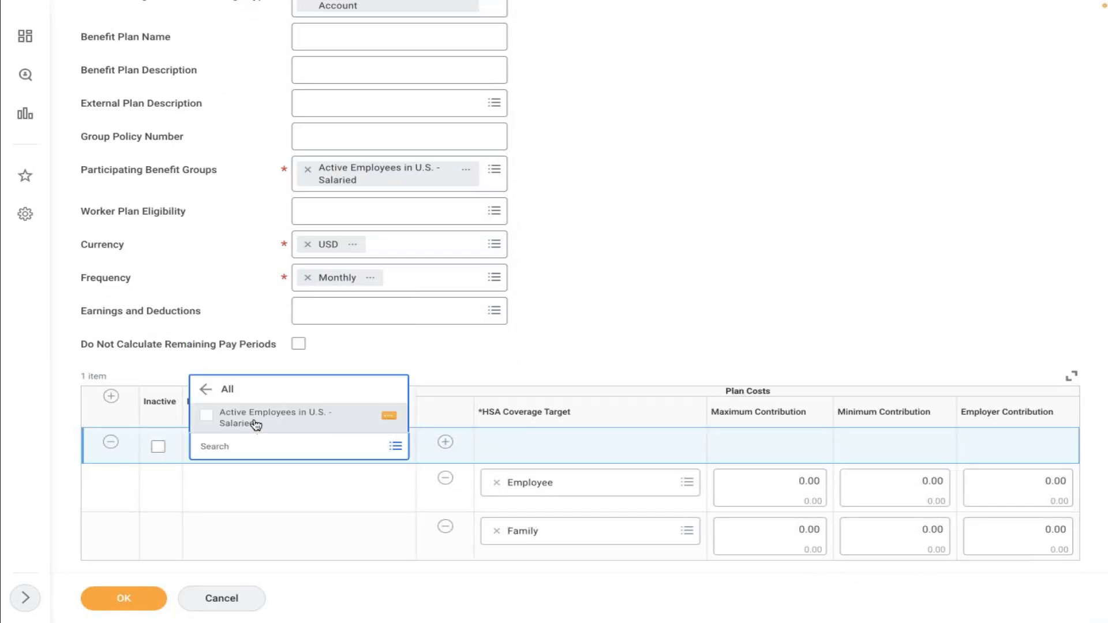
pyautogui.click(256, 424)
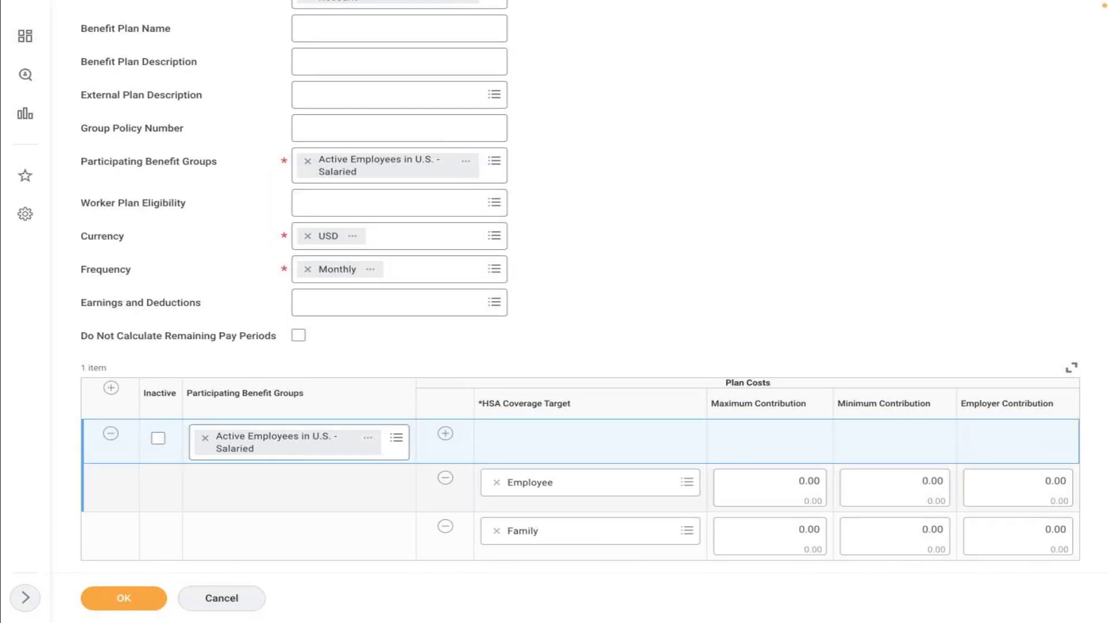
# Give the Employee row 50.00 maximum, 10.00 minimum and 25.00 employer contribution
pyautogui.click(774, 503)
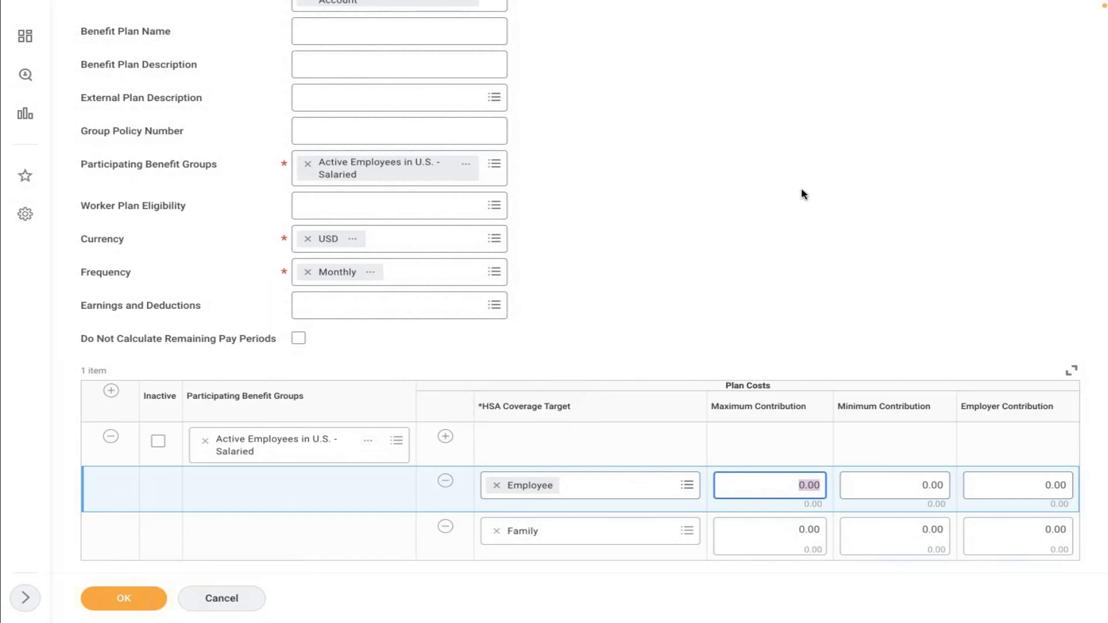
pyautogui.write('50')
pyautogui.click(920, 484)
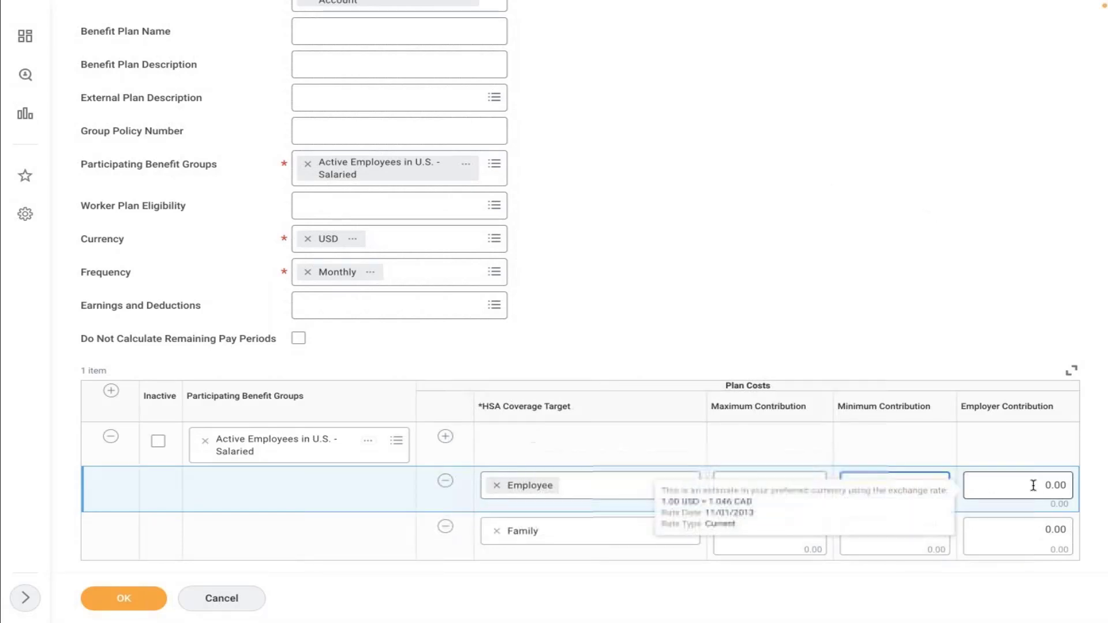
pyautogui.write('10')
pyautogui.click(987, 275)
pyautogui.click(1014, 476)
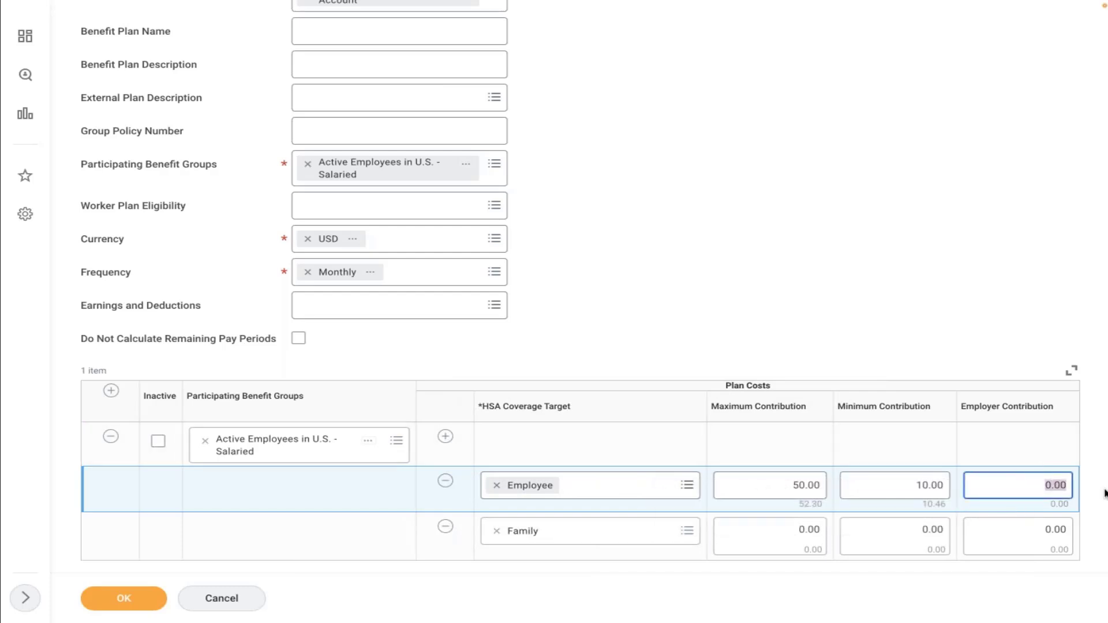
pyautogui.write('25')
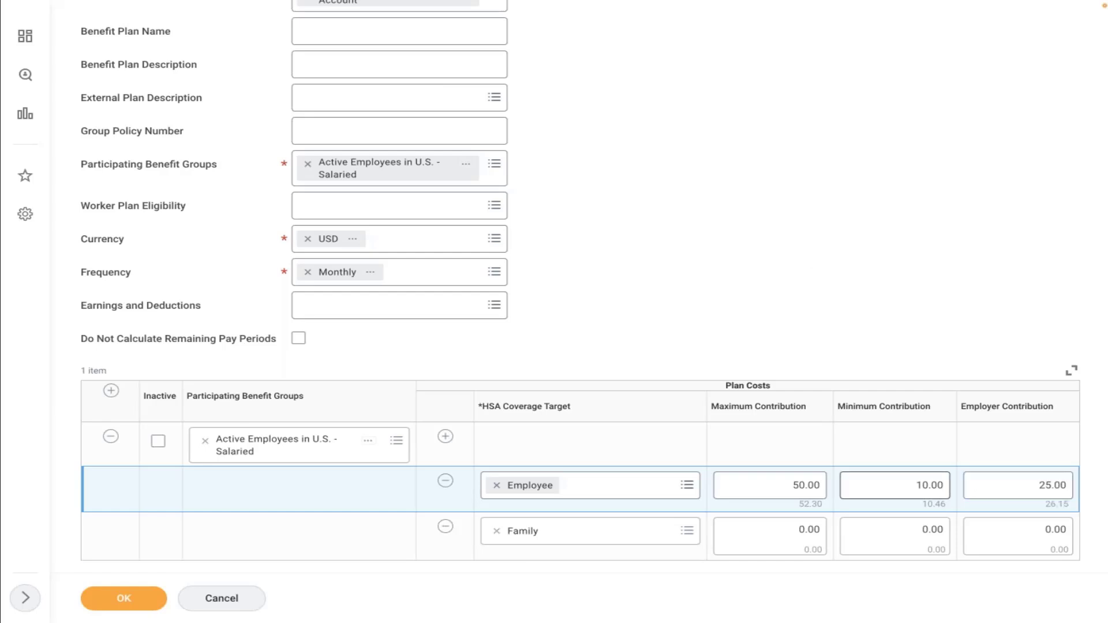
# Give the Family row 100.00 maximum, 20.00 minimum and 25.00 employer contribution
pyautogui.click(770, 534)
pyautogui.write('100')
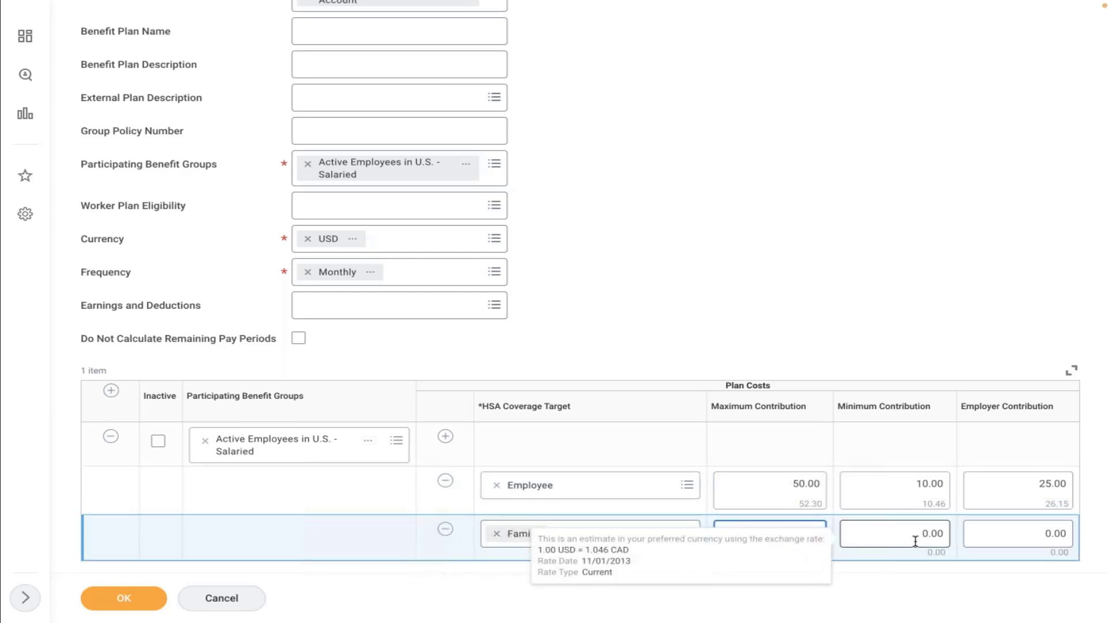
pyautogui.click(913, 534)
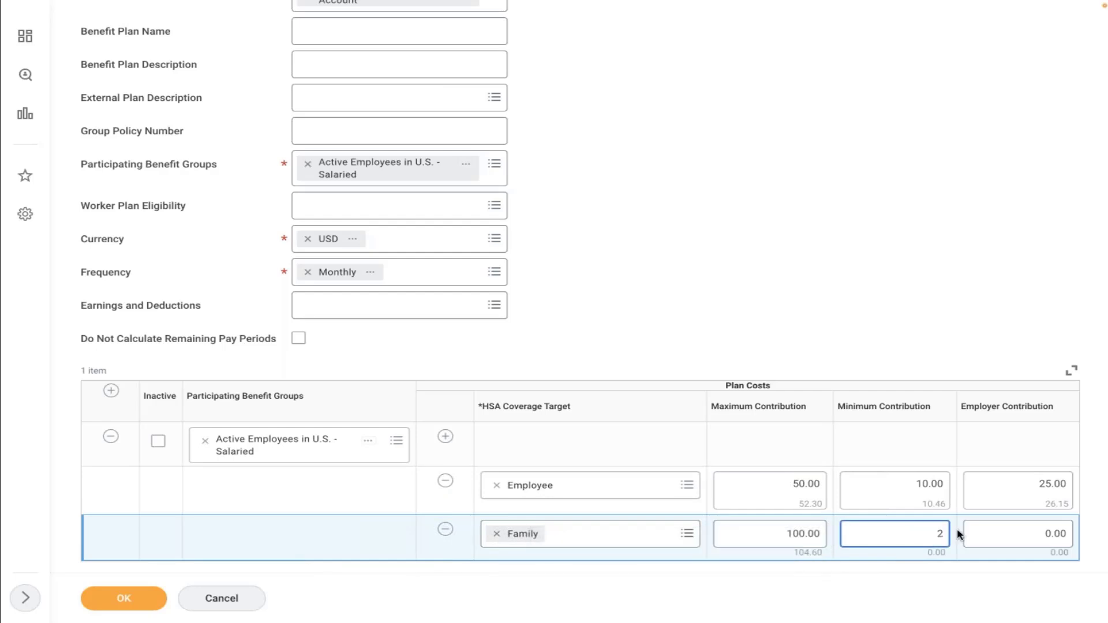
pyautogui.write('20')
pyautogui.click(1012, 533)
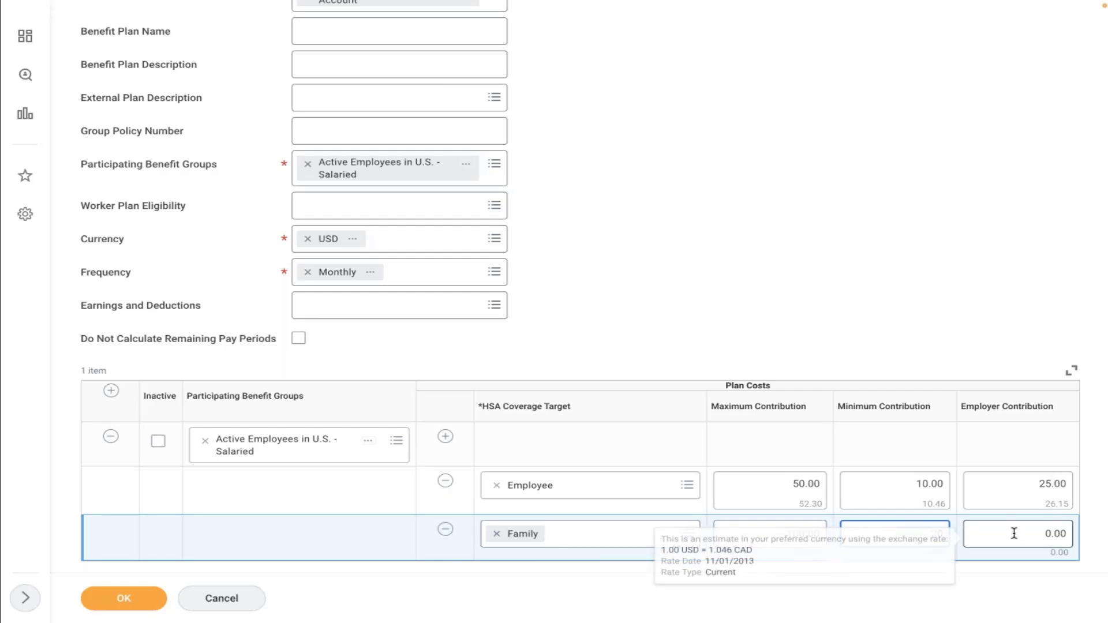
pyautogui.press('BackSpace')
pyautogui.press('BackSpace')
pyautogui.press('BackSpace')
pyautogui.press('BackSpace')
pyautogui.write('25')
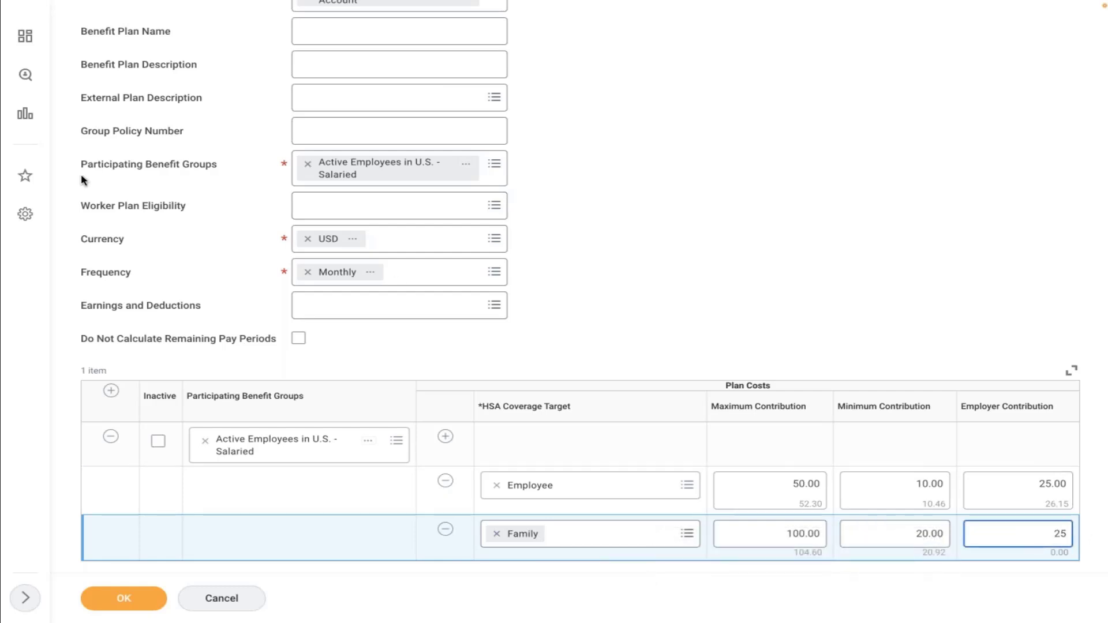
pyautogui.click(47, 162)
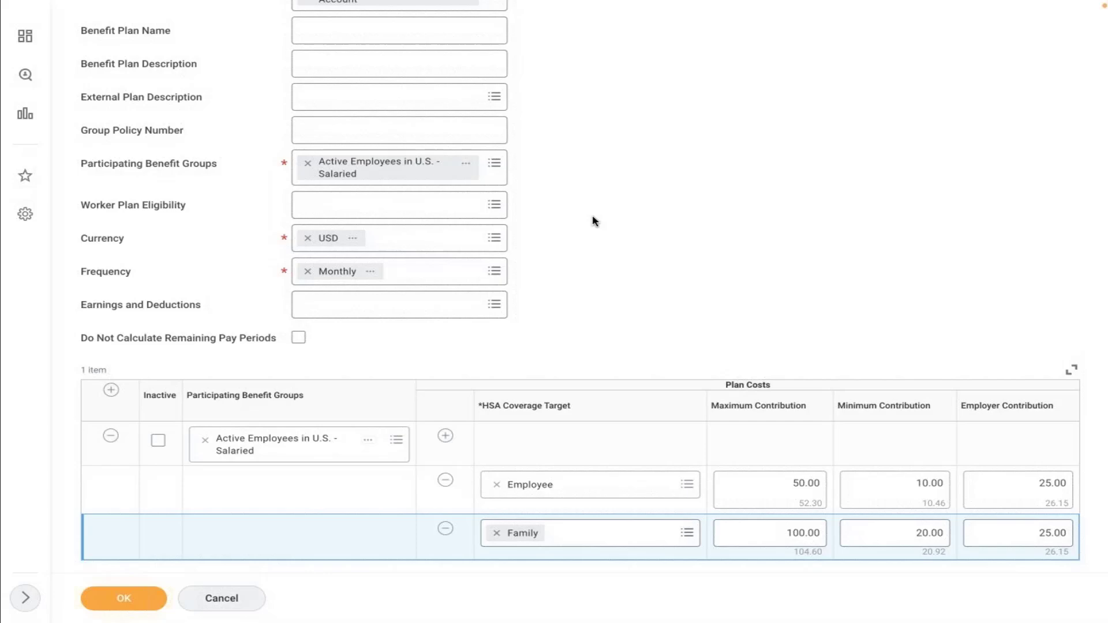
pyautogui.scroll(3, 595, 221)
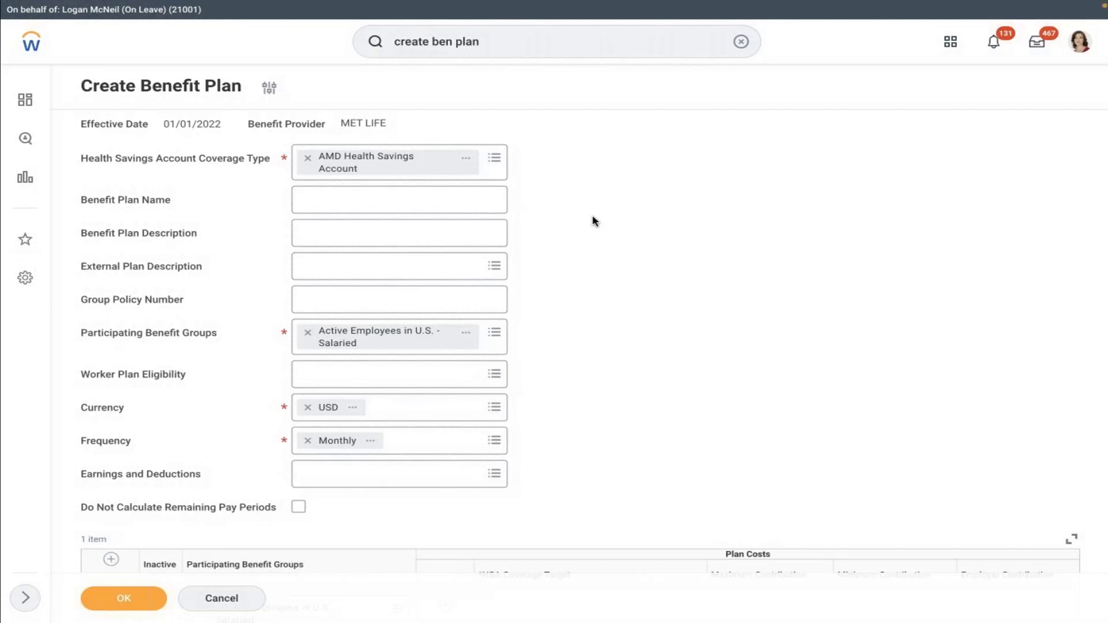
pyautogui.scroll(-3, 595, 221)
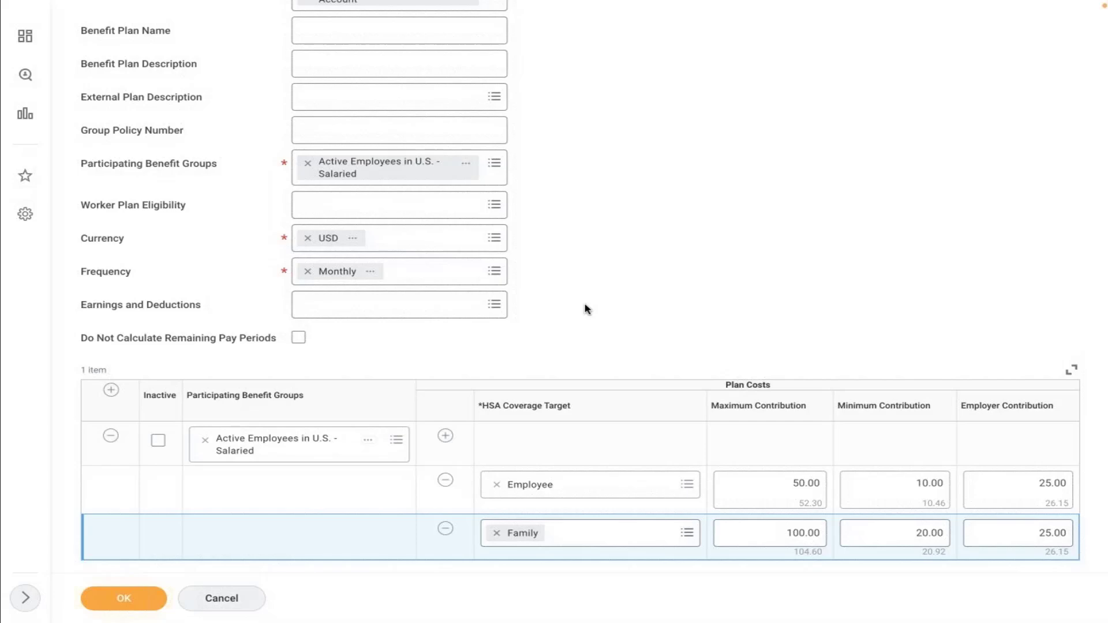
# Remove the Family coverage row from the plan costs
pyautogui.press('XF86AudioRaiseVolume')
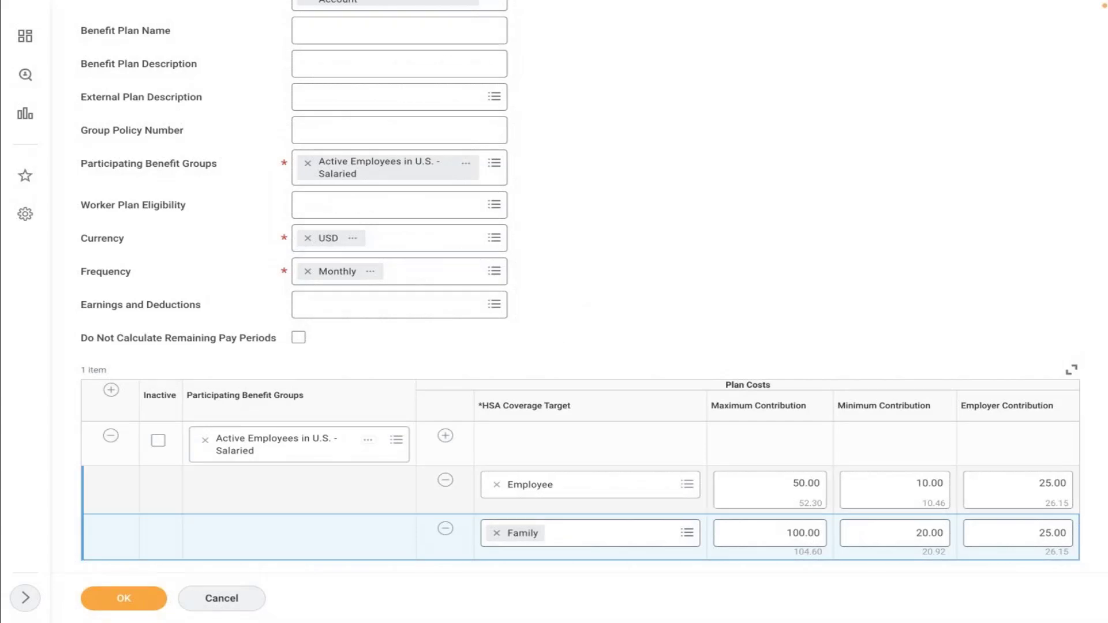
pyautogui.click(445, 530)
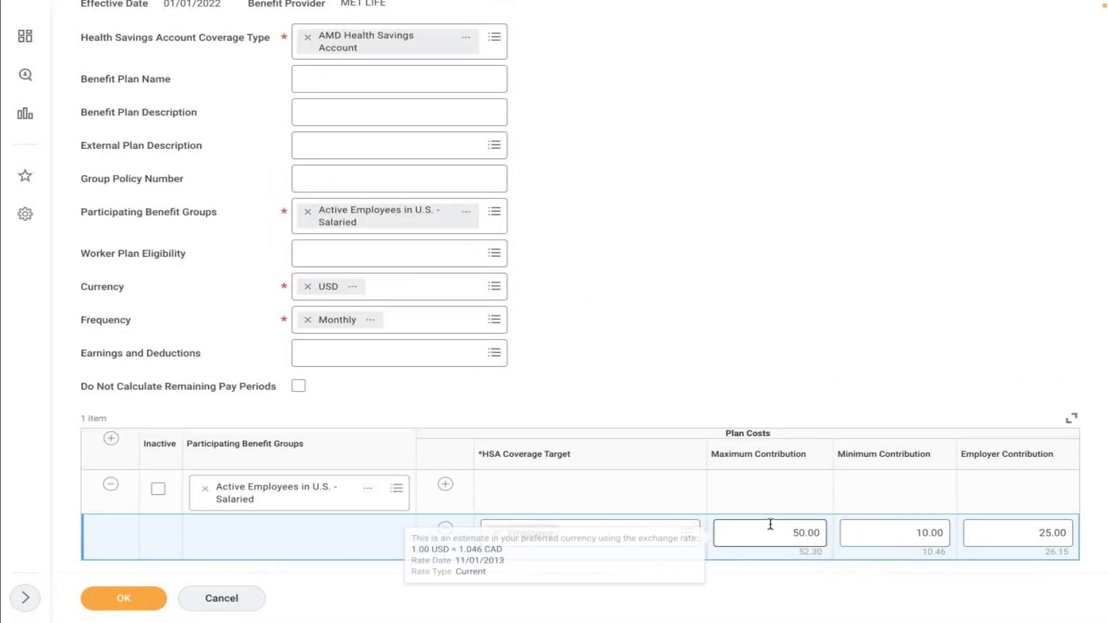
pyautogui.click(907, 531)
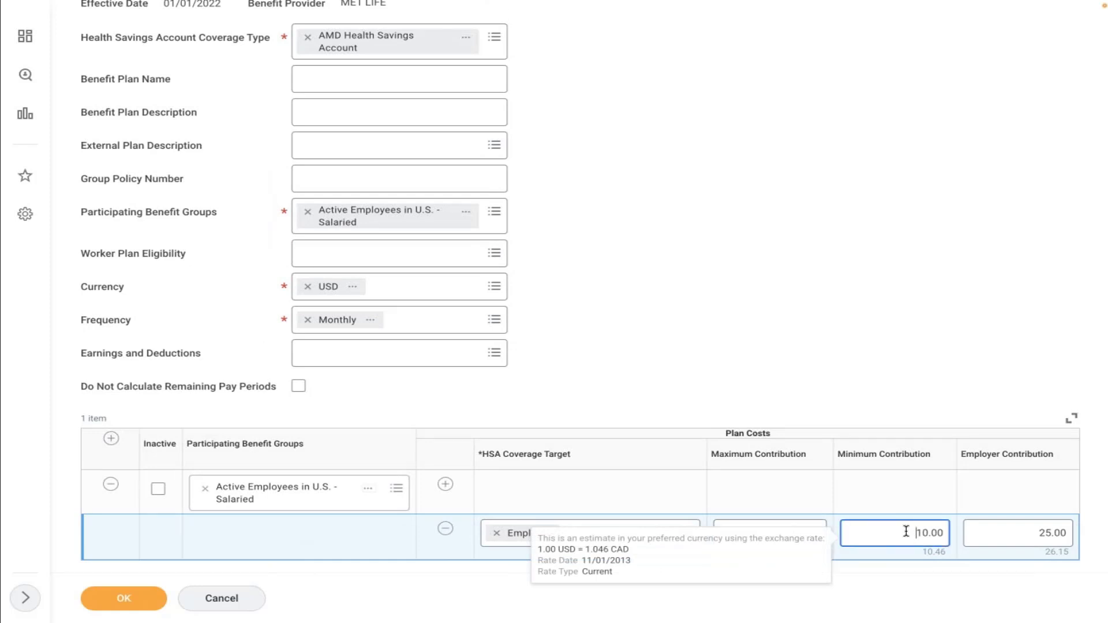
# Change the plan frequency from Monthly to Bi-weekly
pyautogui.click(303, 322)
pyautogui.click(361, 324)
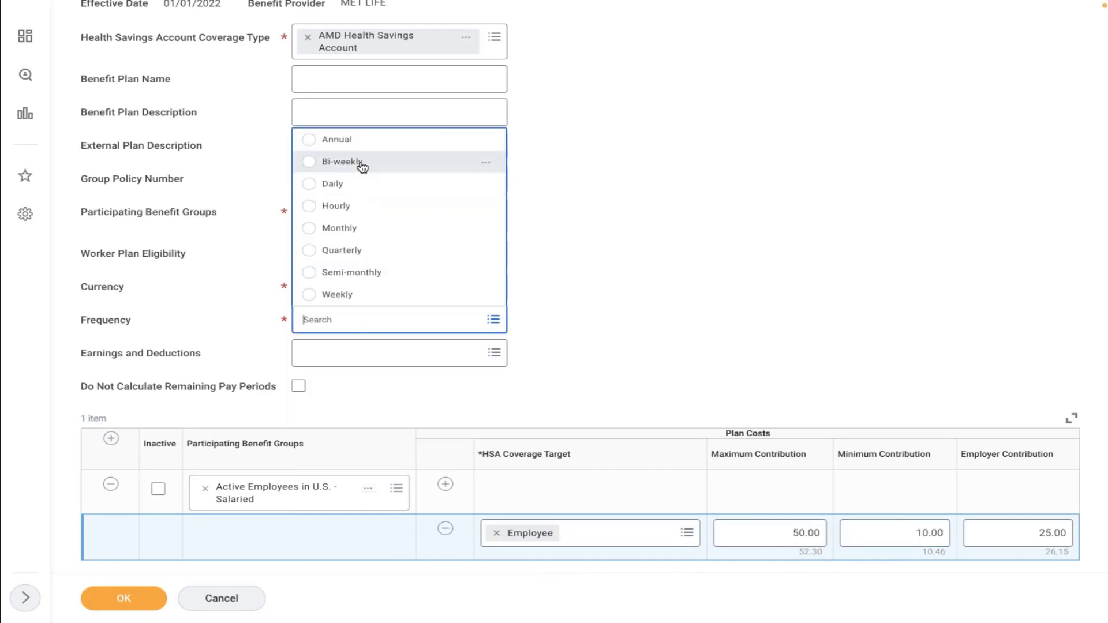
pyautogui.click(361, 163)
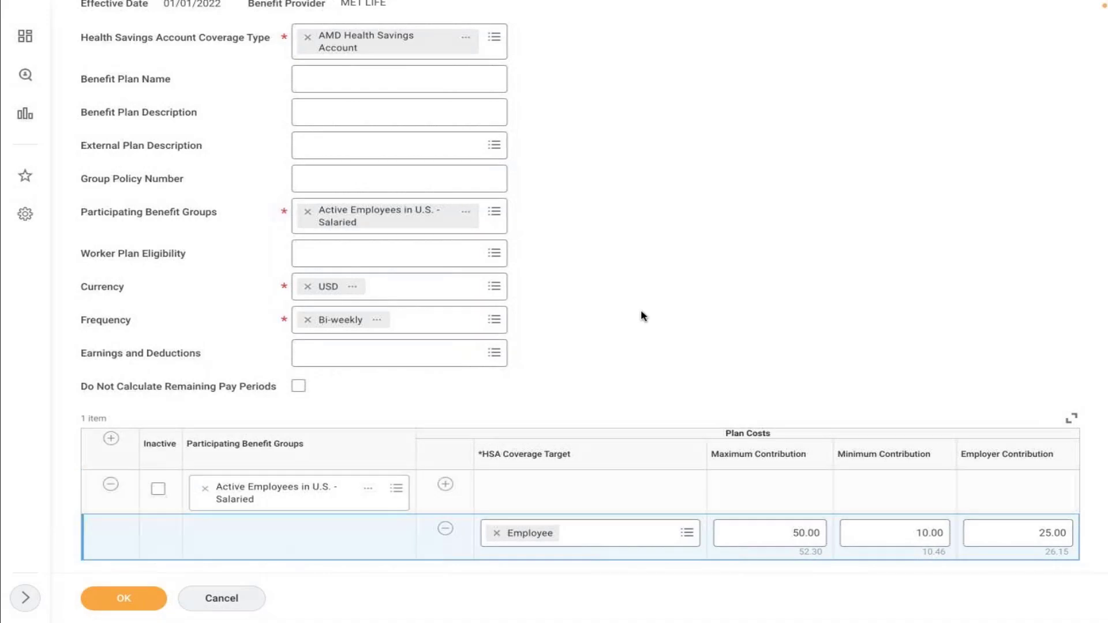
pyautogui.moveTo(774, 539)
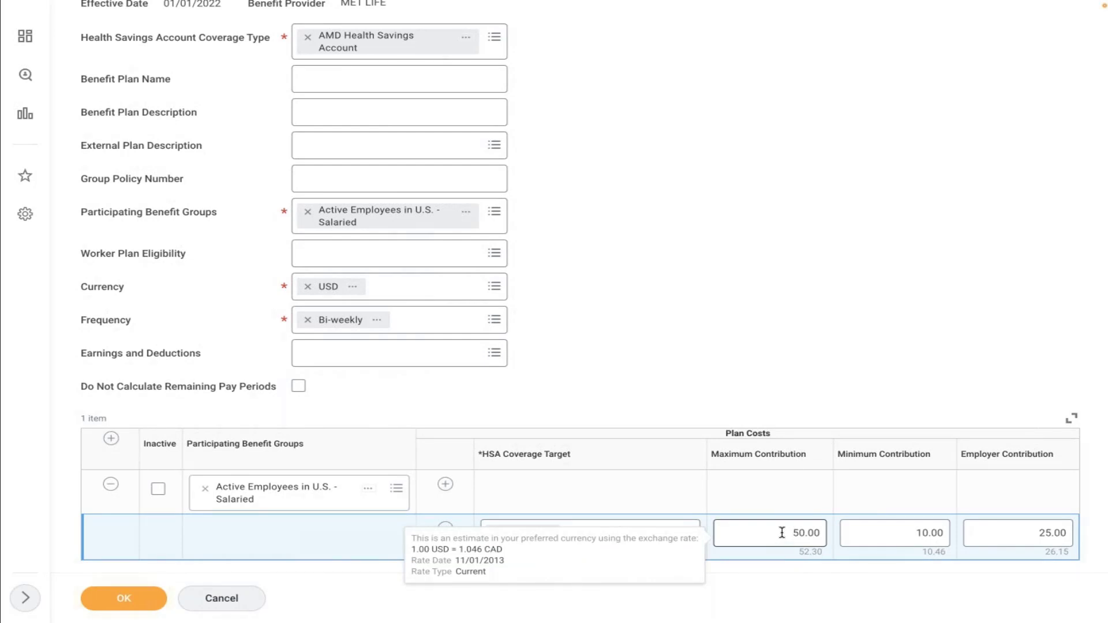
# Replace the Employee maximum contribution of 50.00 with 1,500.00
pyautogui.click(783, 535)
pyautogui.hotkey('ctrl', 'a')
pyautogui.press('BackSpace')
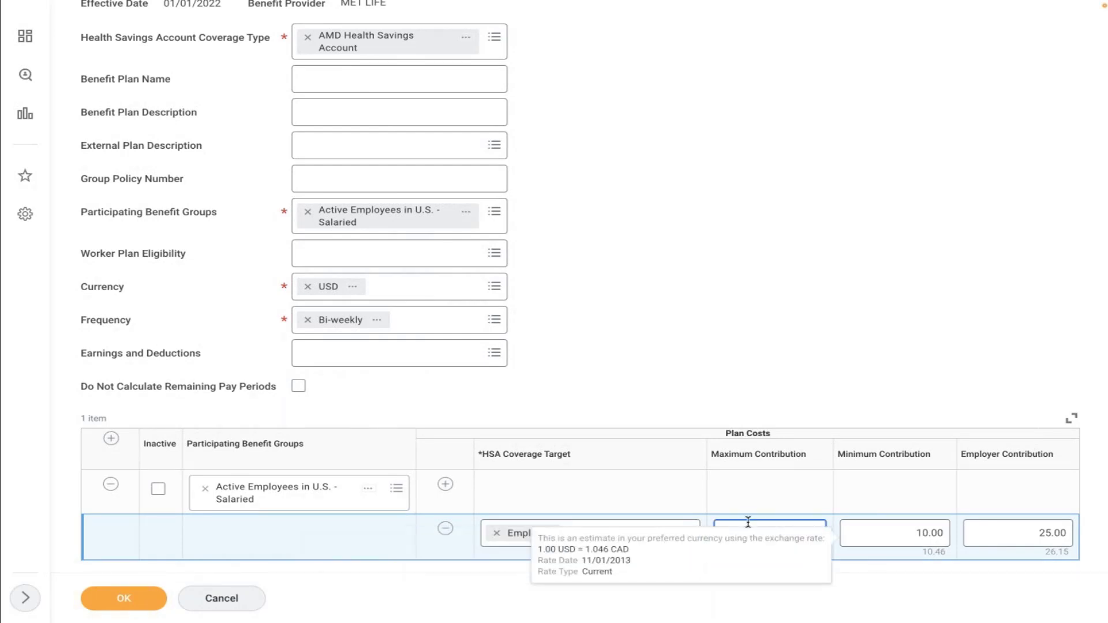
pyautogui.write('60')
pyautogui.hotkey('ctrl', 'a')
pyautogui.press('BackSpace')
pyautogui.write('1500')
pyautogui.click(671, 340)
# Set the Employee minimum and employer contributions to 0.00 and submit the plan
pyautogui.click(901, 532)
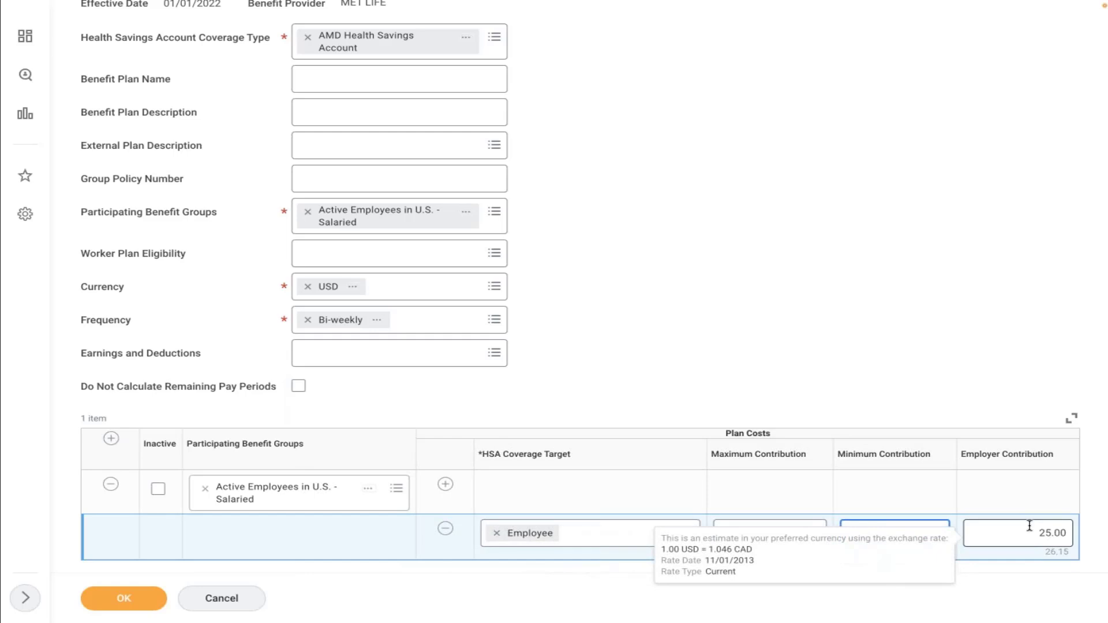
pyautogui.click(665, 396)
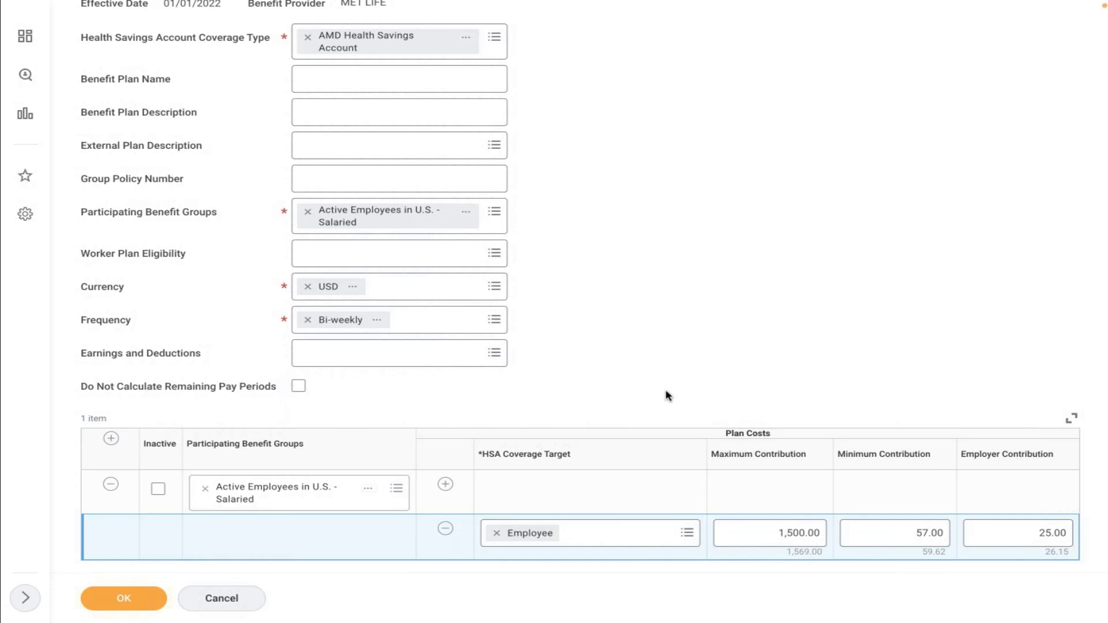
pyautogui.click(901, 534)
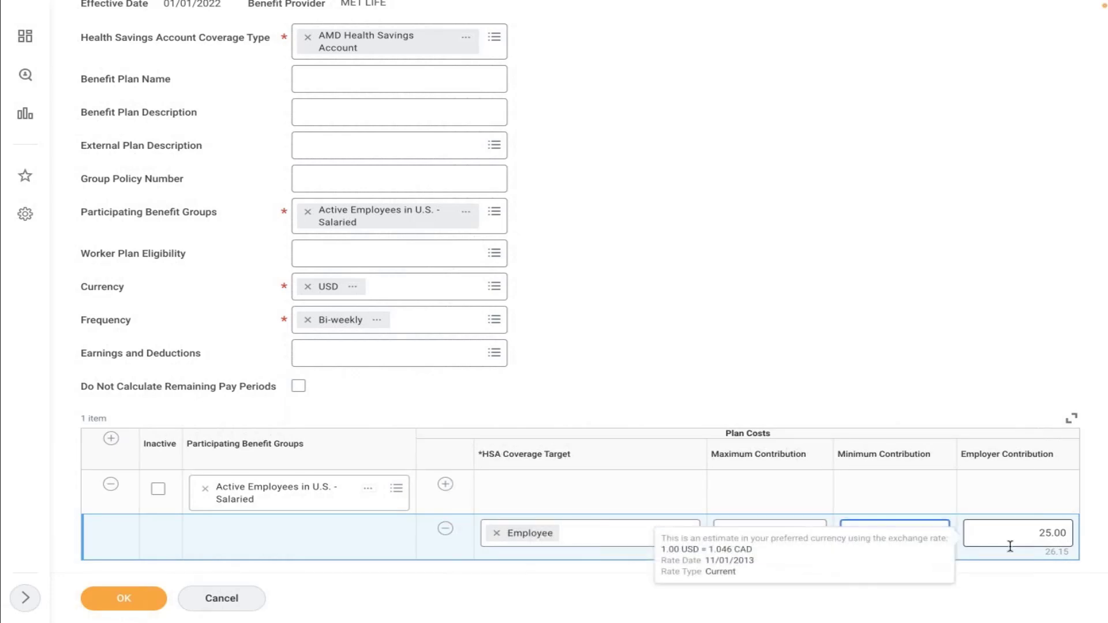
pyautogui.click(685, 361)
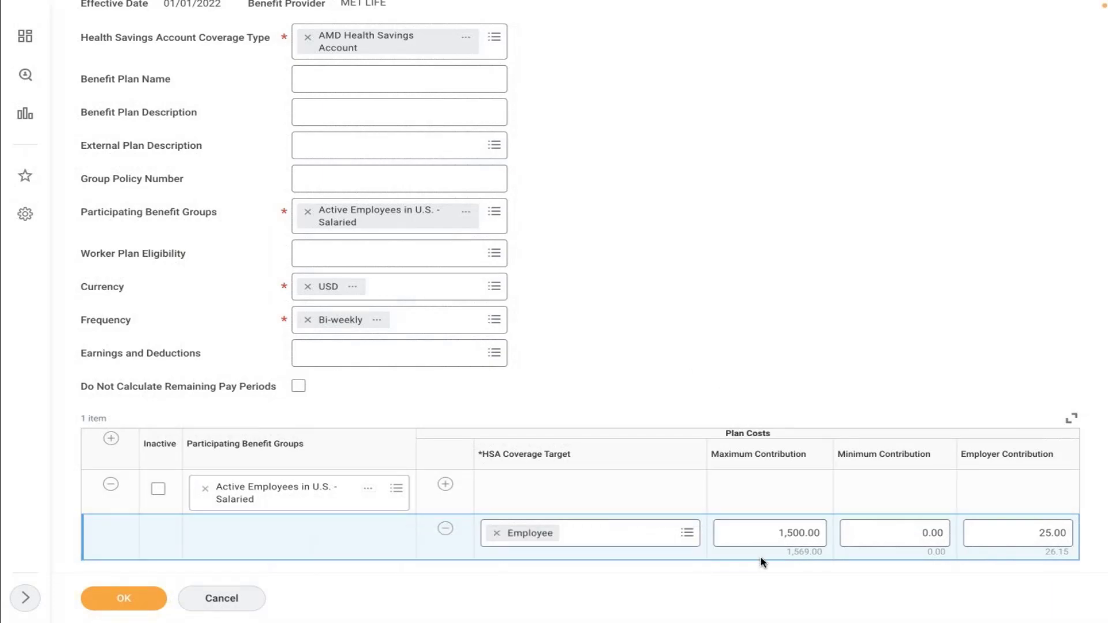
pyautogui.click(940, 535)
pyautogui.click(631, 362)
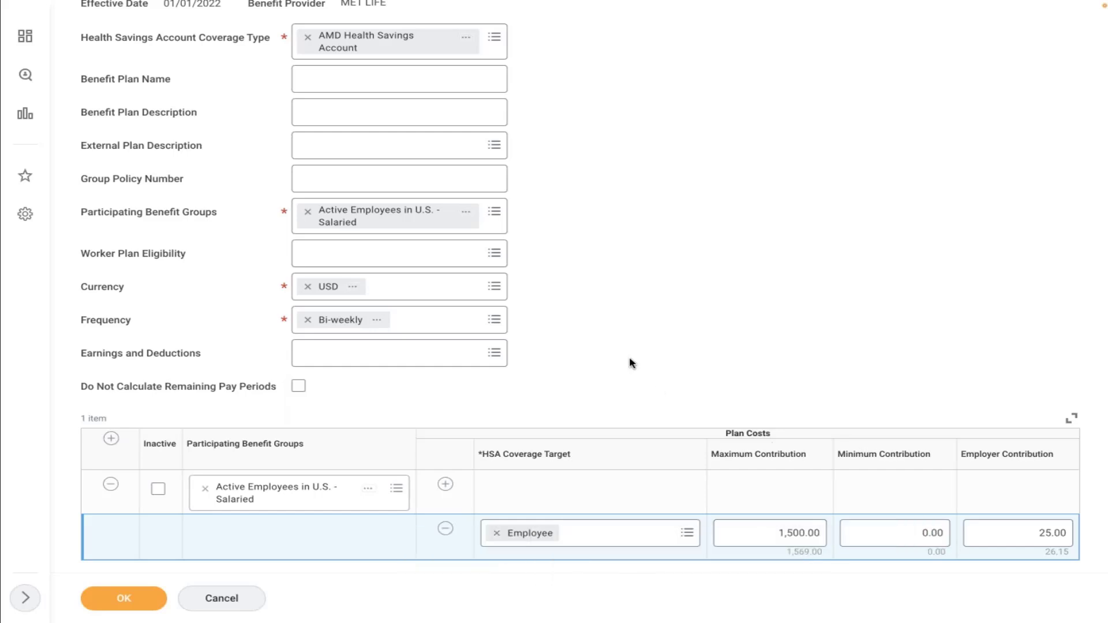
pyautogui.click(1023, 530)
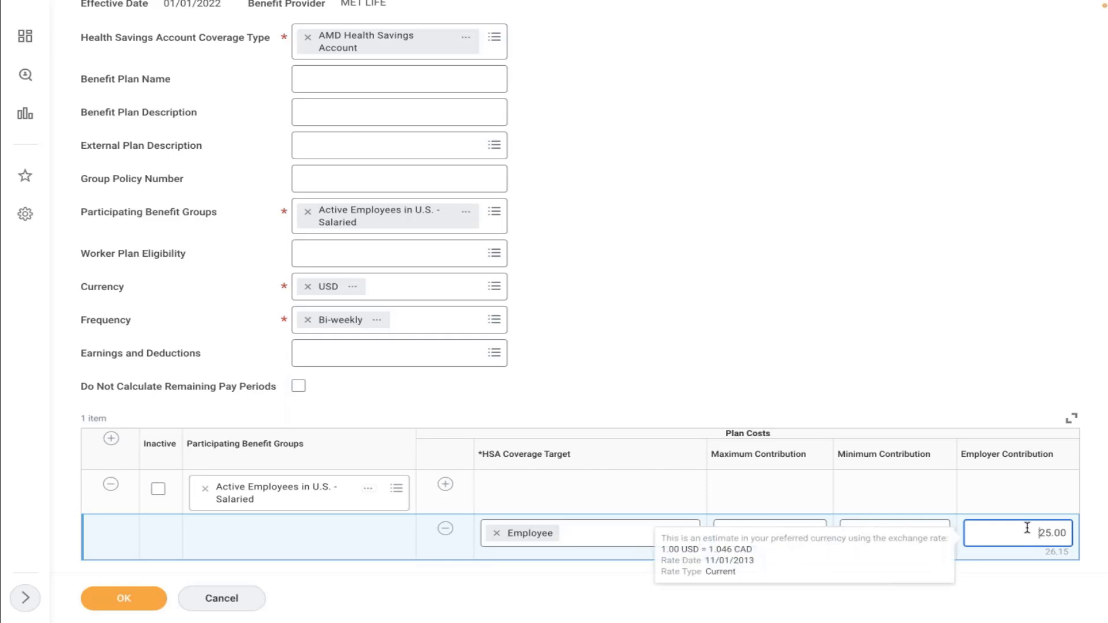
pyautogui.press('BackSpace')
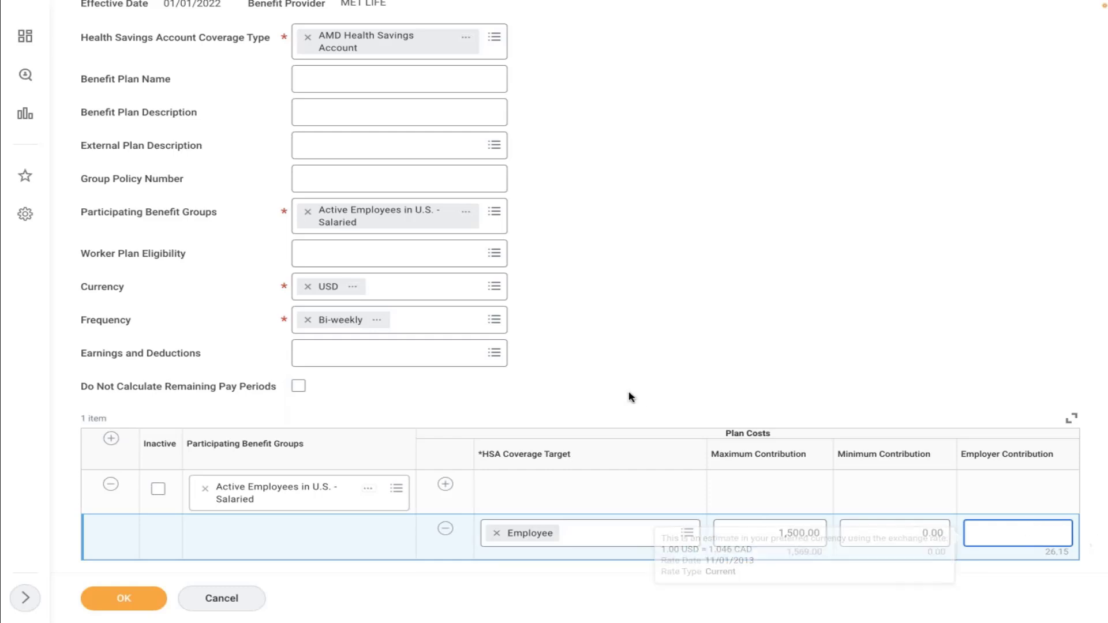
pyautogui.click(576, 329)
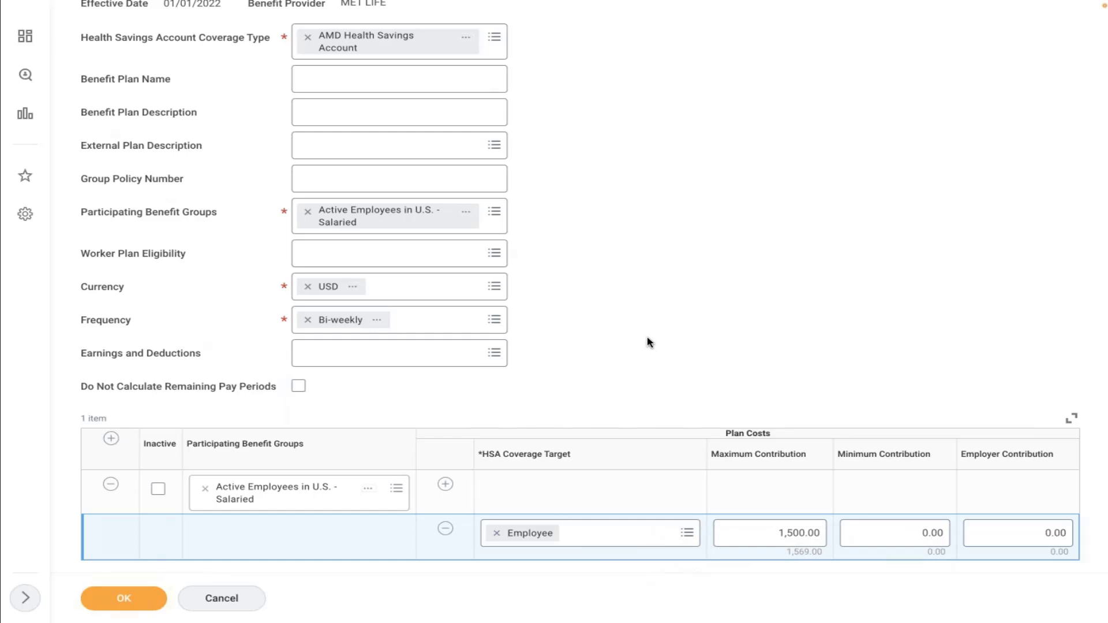
pyautogui.click(120, 599)
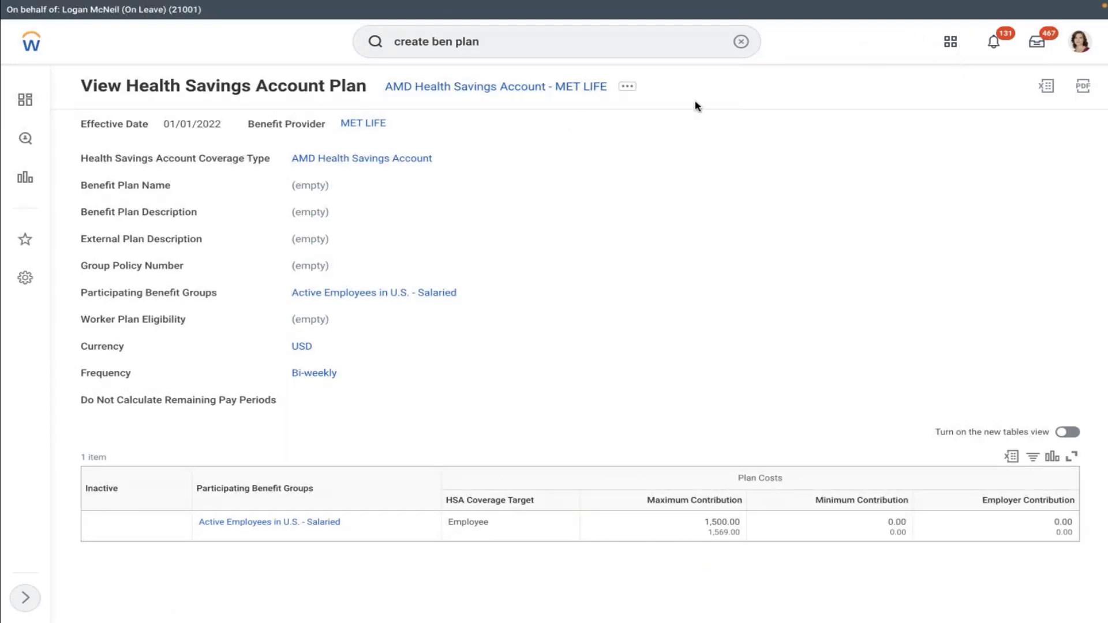
# Search 'create ben event' and open the Create Benefit Event Type task
pyautogui.click(741, 42)
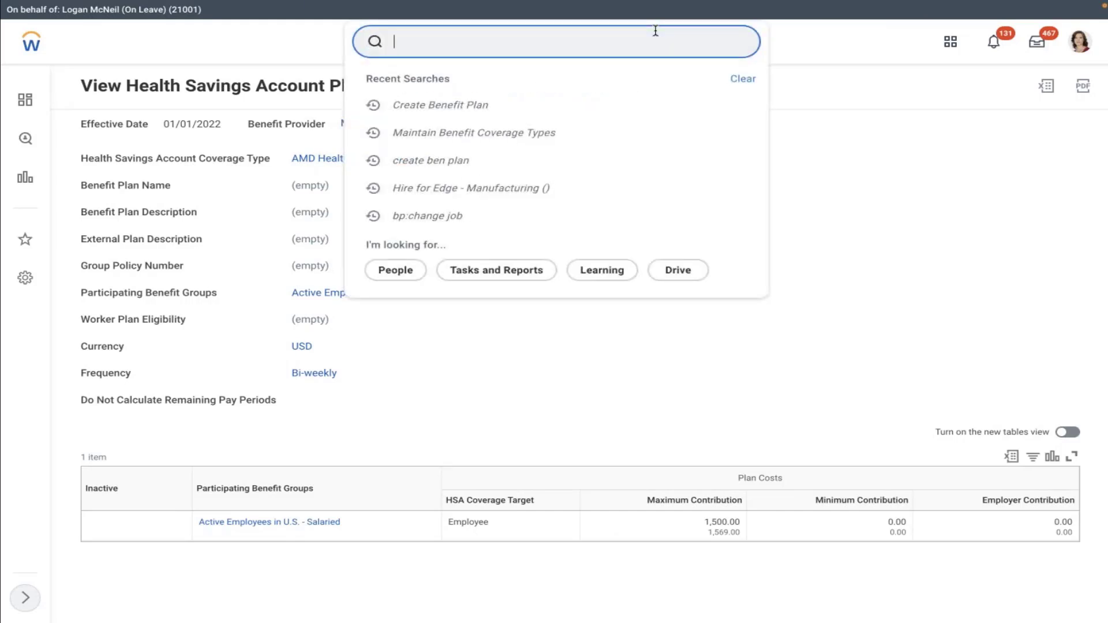
pyautogui.write('c')
pyautogui.press('BackSpace')
pyautogui.write('create ben event')
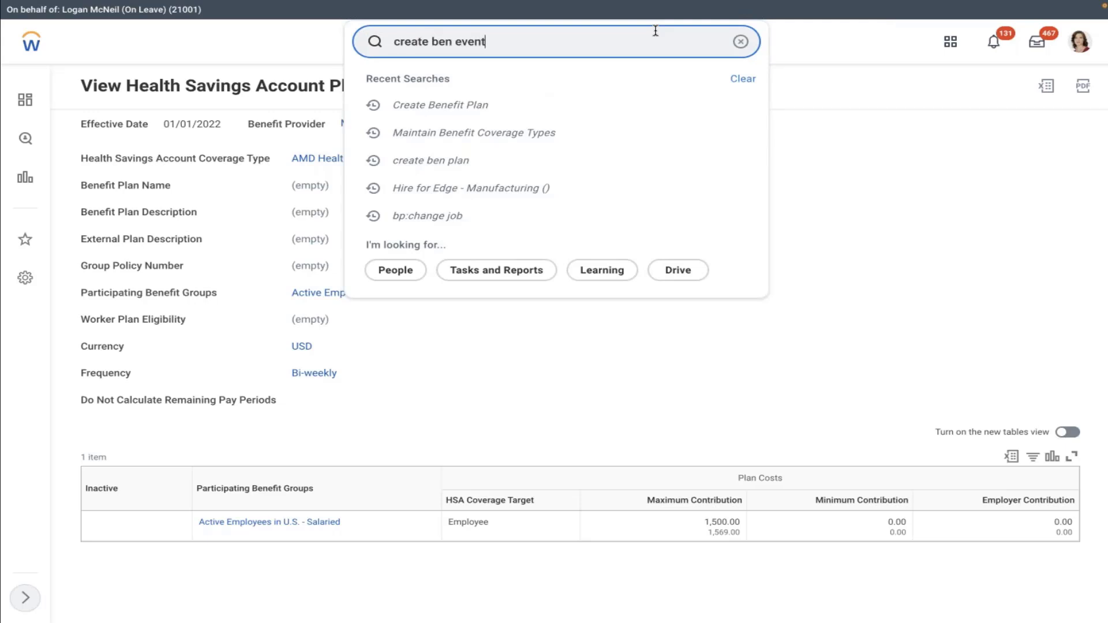
pyautogui.click(453, 90)
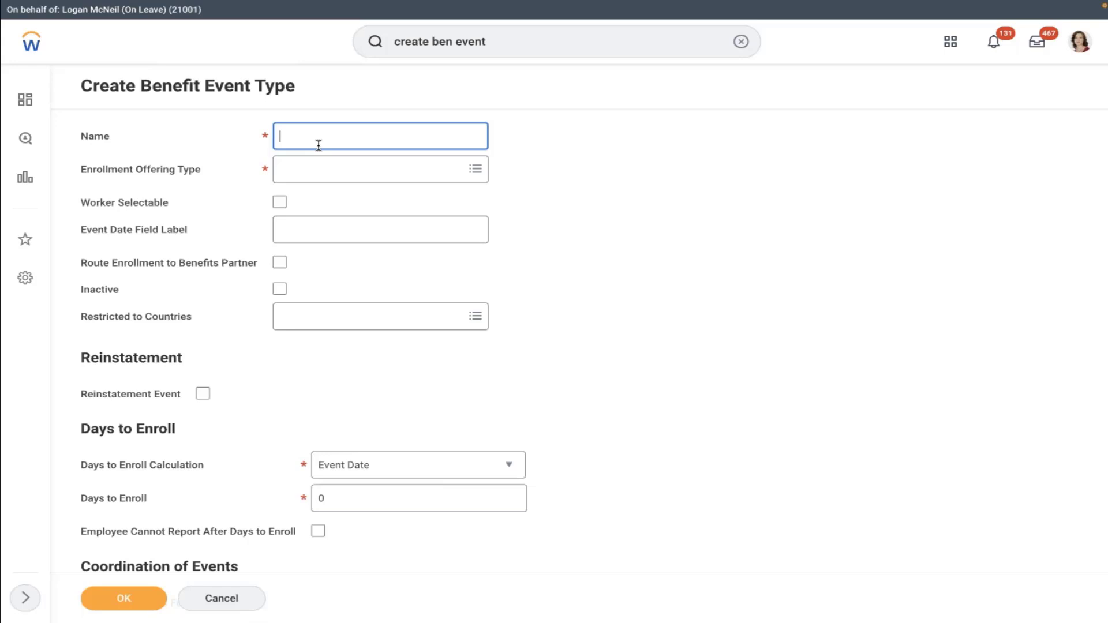
# Name the event type 'AMD - HSA' with AMD Health Savings Account as the offering type
pyautogui.write('AMD - H')
pyautogui.write('SA')
pyautogui.click(339, 177)
pyautogui.write('AMD')
pyautogui.press('Return')
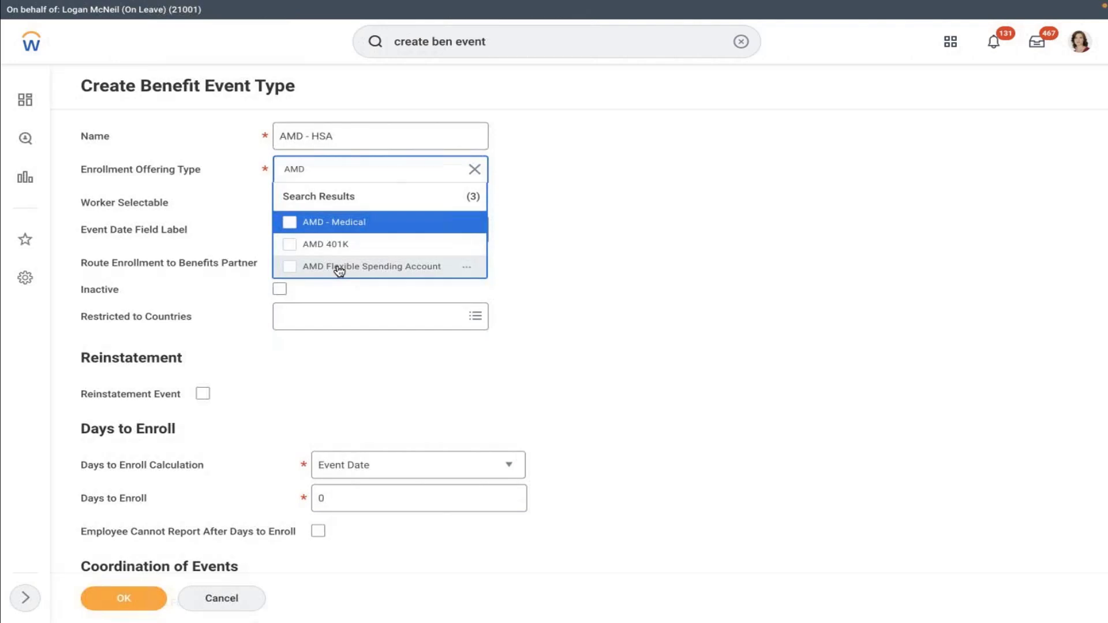
pyautogui.click(475, 171)
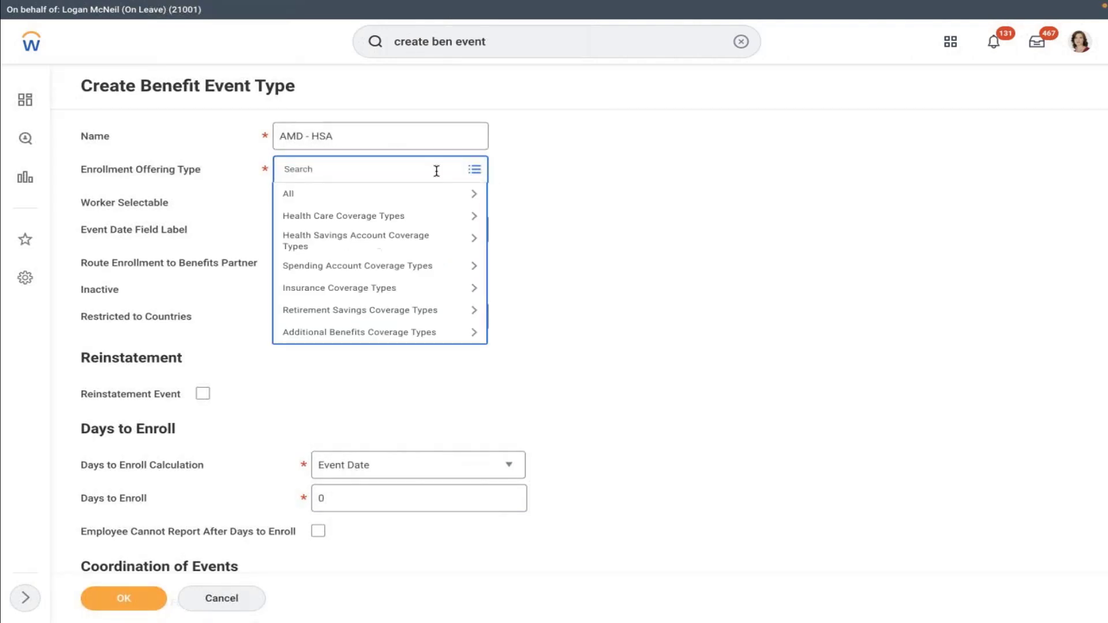
pyautogui.click(344, 244)
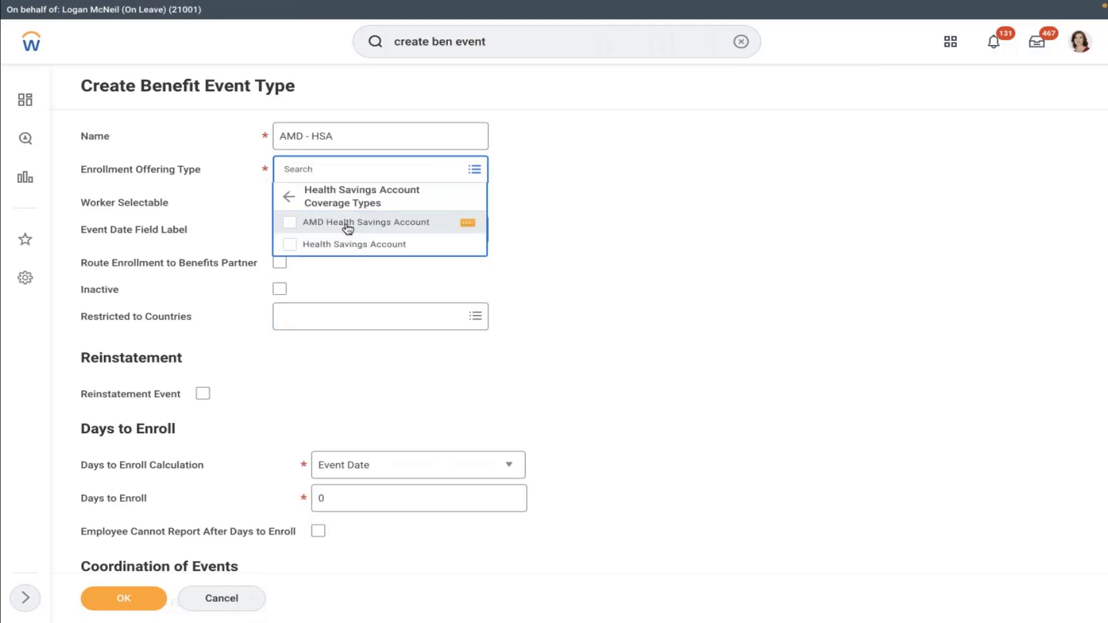
pyautogui.click(348, 229)
# Restrict the event type to United States of America and set Days to Enroll to 30
pyautogui.click(317, 326)
pyautogui.write('USA')
pyautogui.press('Return')
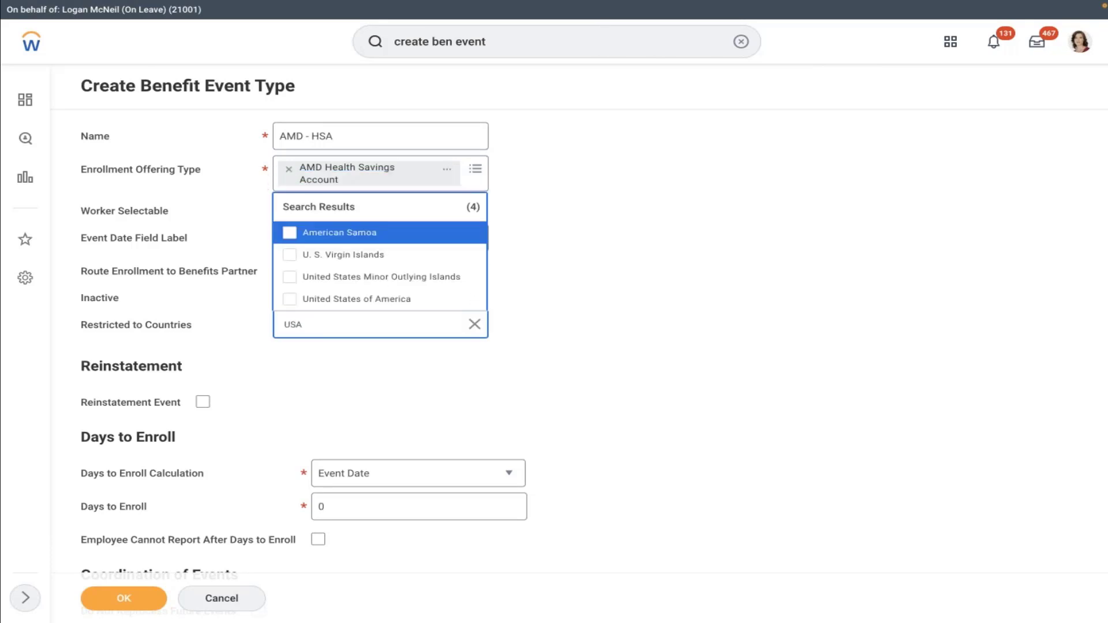
pyautogui.click(317, 300)
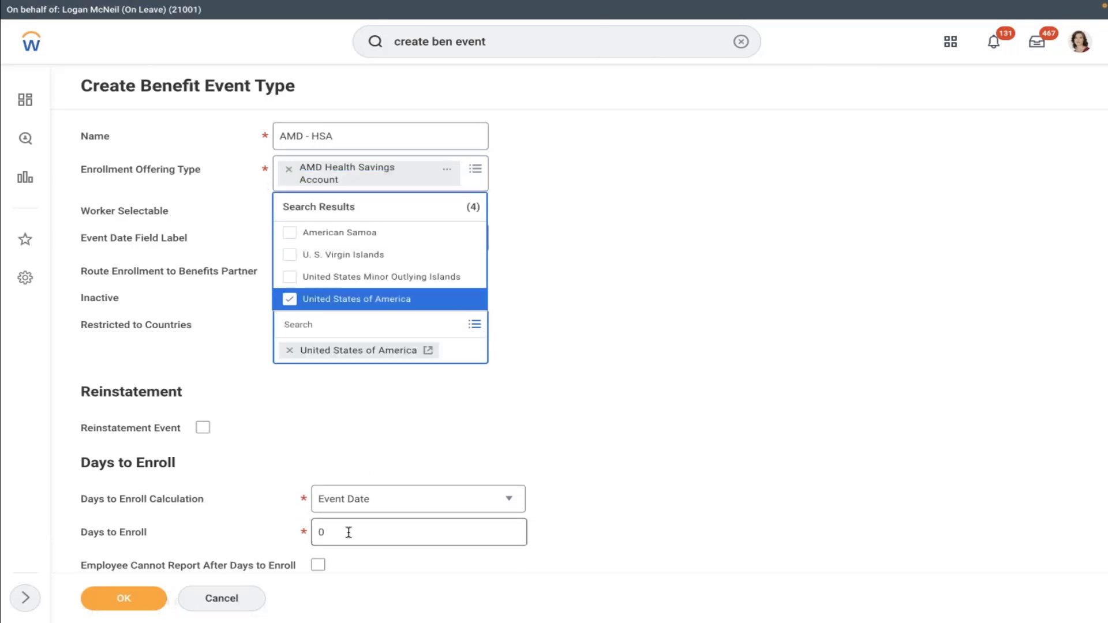
pyautogui.click(349, 531)
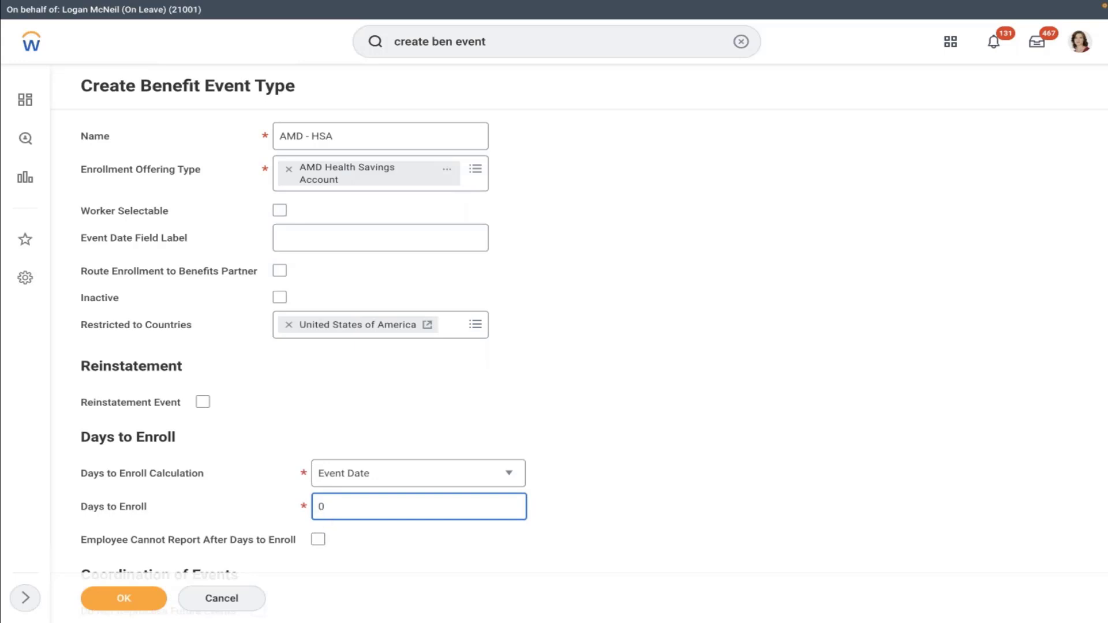
pyautogui.press('BackSpace')
pyautogui.write('30')
pyautogui.click(599, 402)
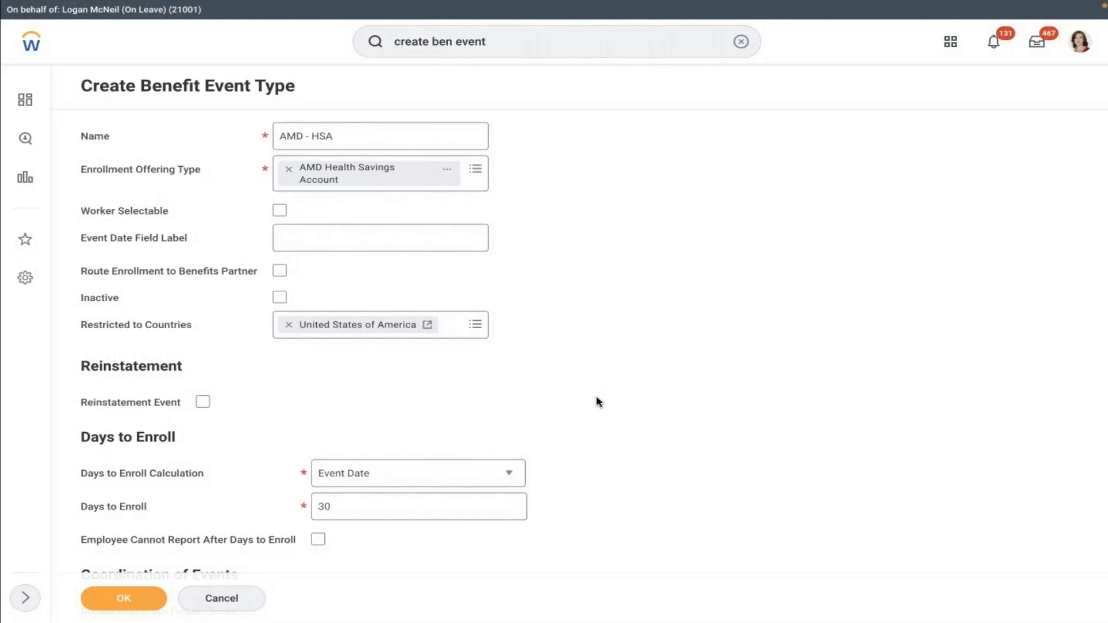
# Rename the event type to 'AMD - Flexible Spending Account', mark it Worker Selectable, and save
pyautogui.click(336, 136)
pyautogui.press('BackSpace')
pyautogui.press('BackSpace')
pyautogui.press('BackSpace')
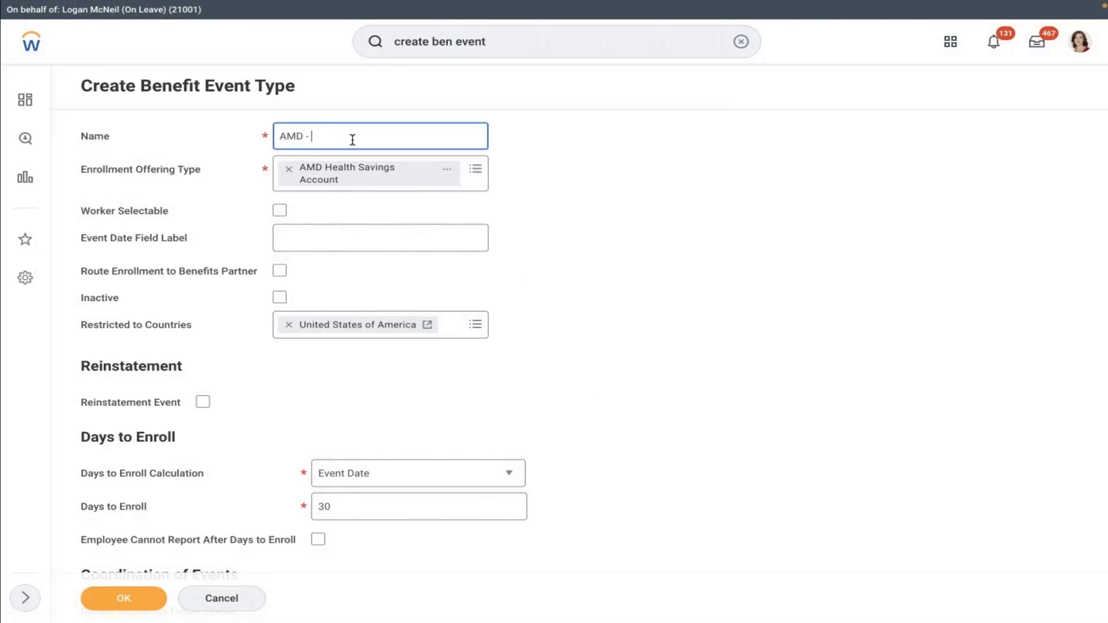
pyautogui.write('Flexible Spending Account')
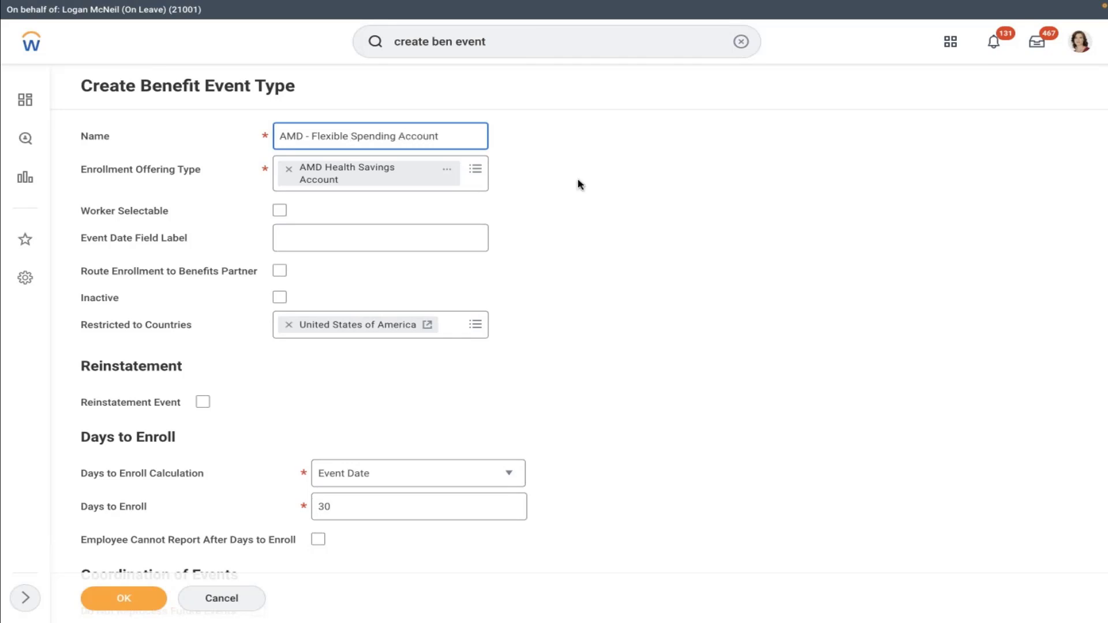
pyautogui.click(502, 188)
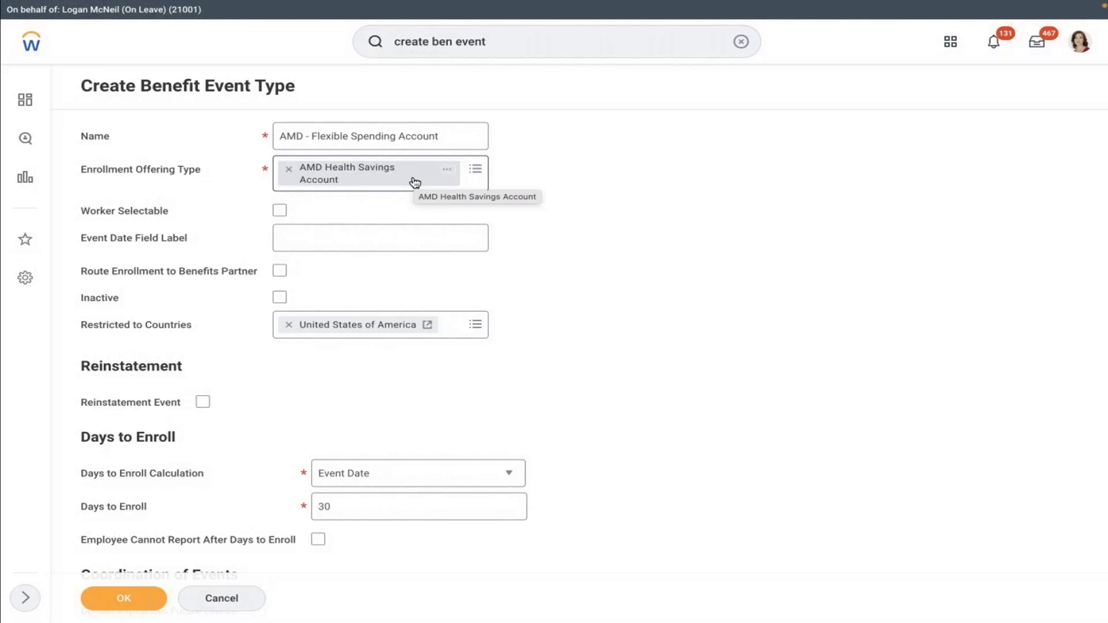
pyautogui.click(454, 131)
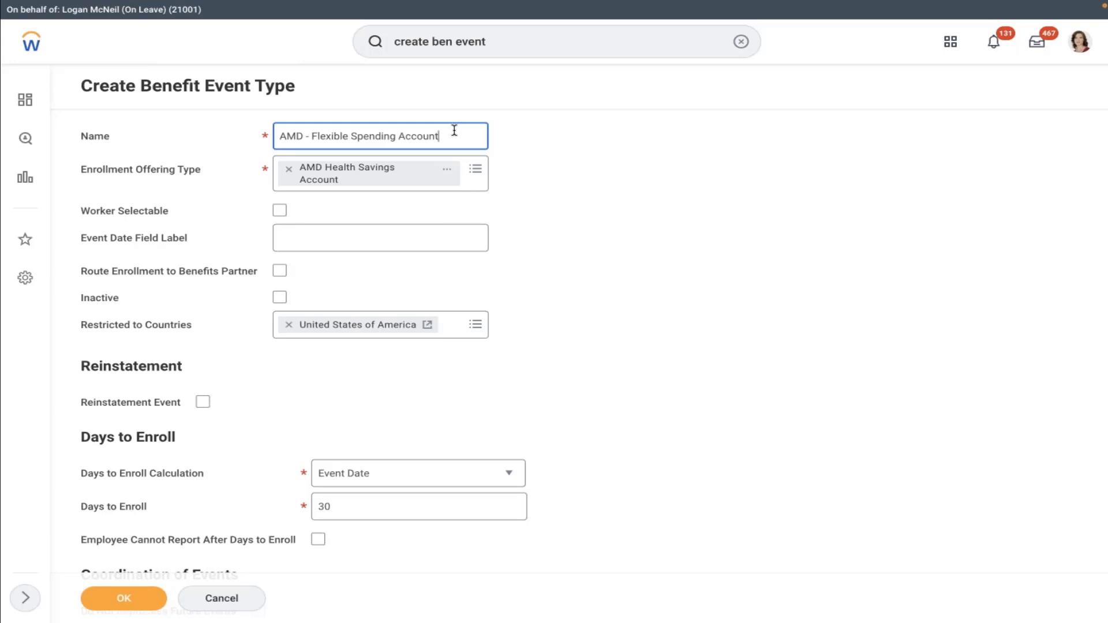
pyautogui.click(657, 135)
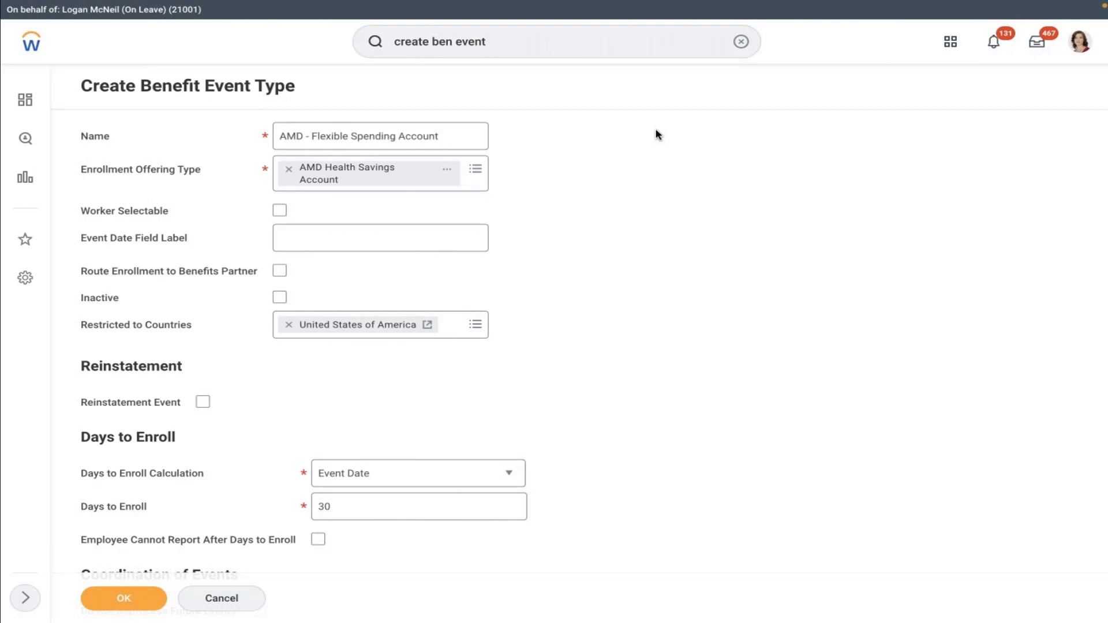
pyautogui.click(279, 210)
pyautogui.click(90, 601)
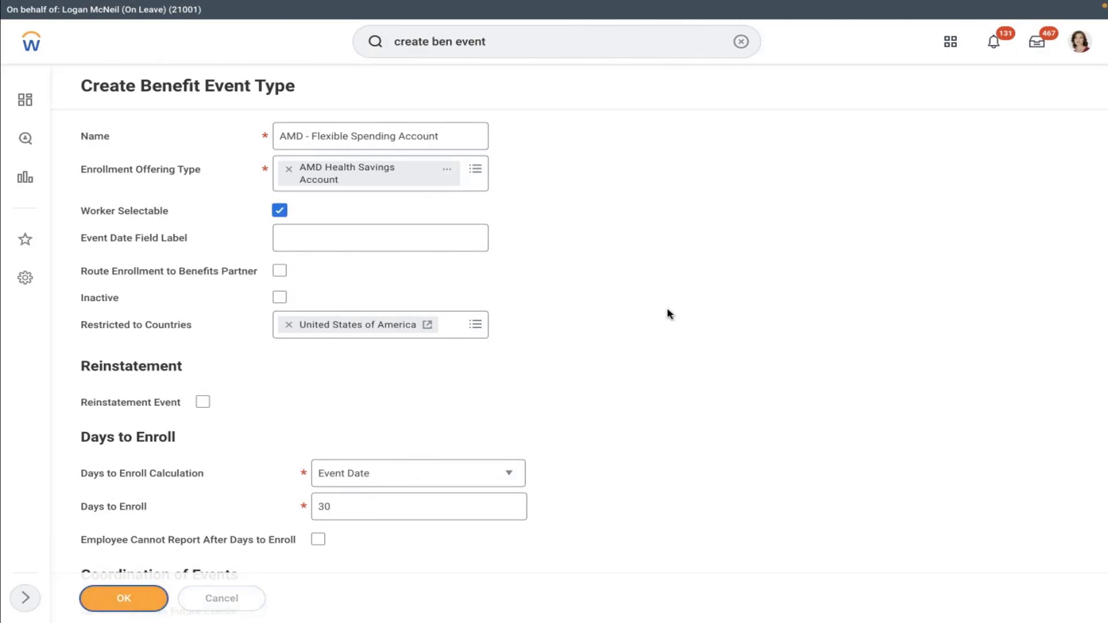
# Go to the worker's profile and open its Actions > Benefits menu
pyautogui.click(741, 41)
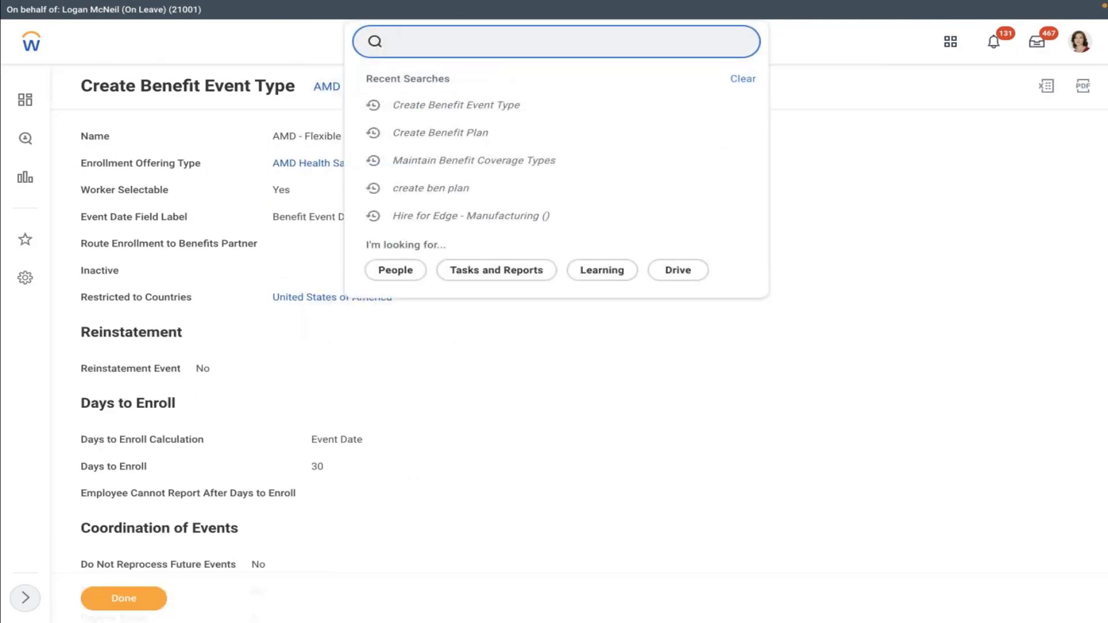
pyautogui.click(1078, 47)
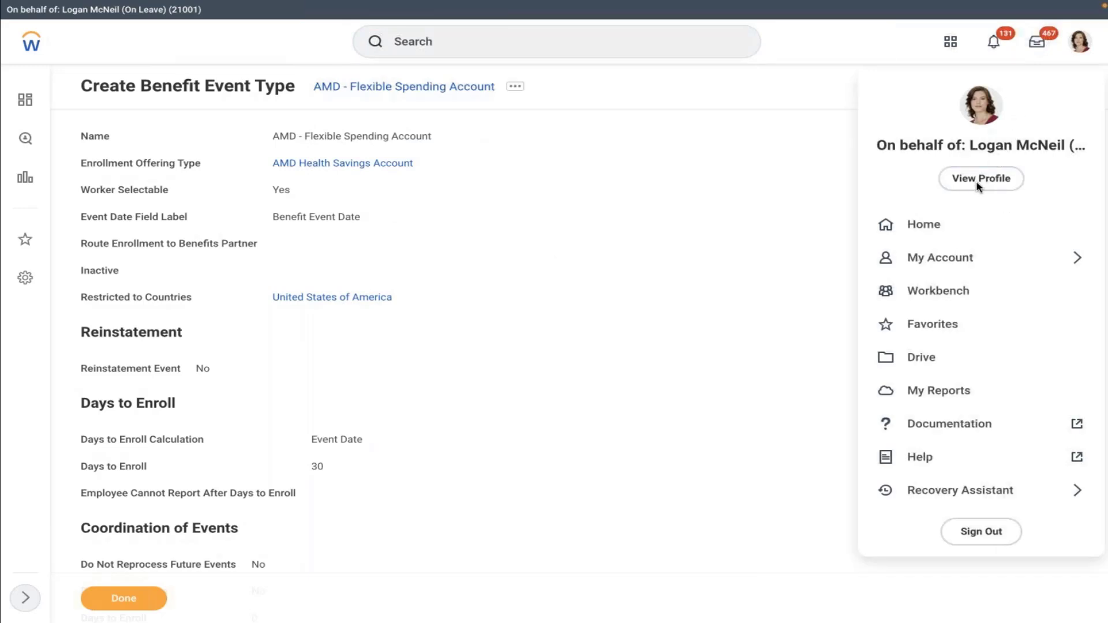
pyautogui.press('Escape')
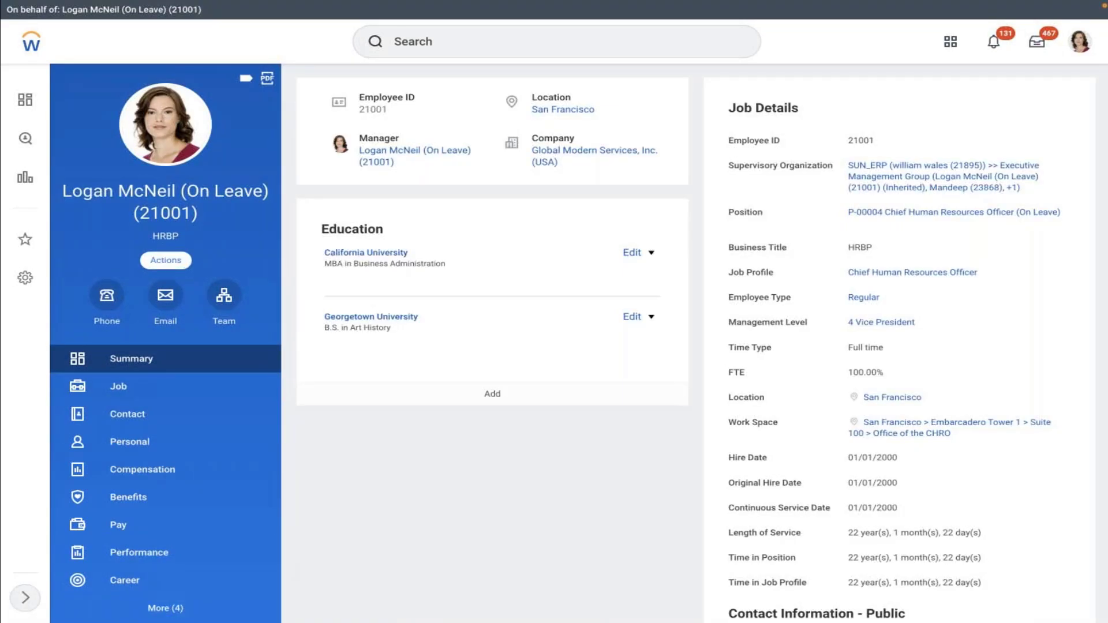
pyautogui.click(166, 259)
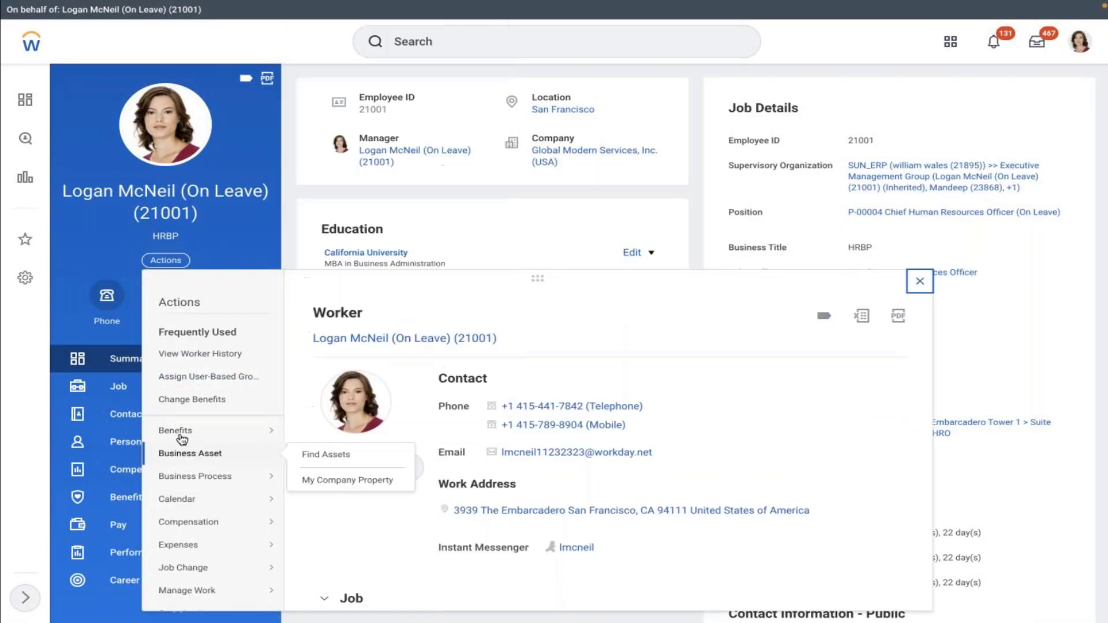
pyautogui.moveTo(175, 430)
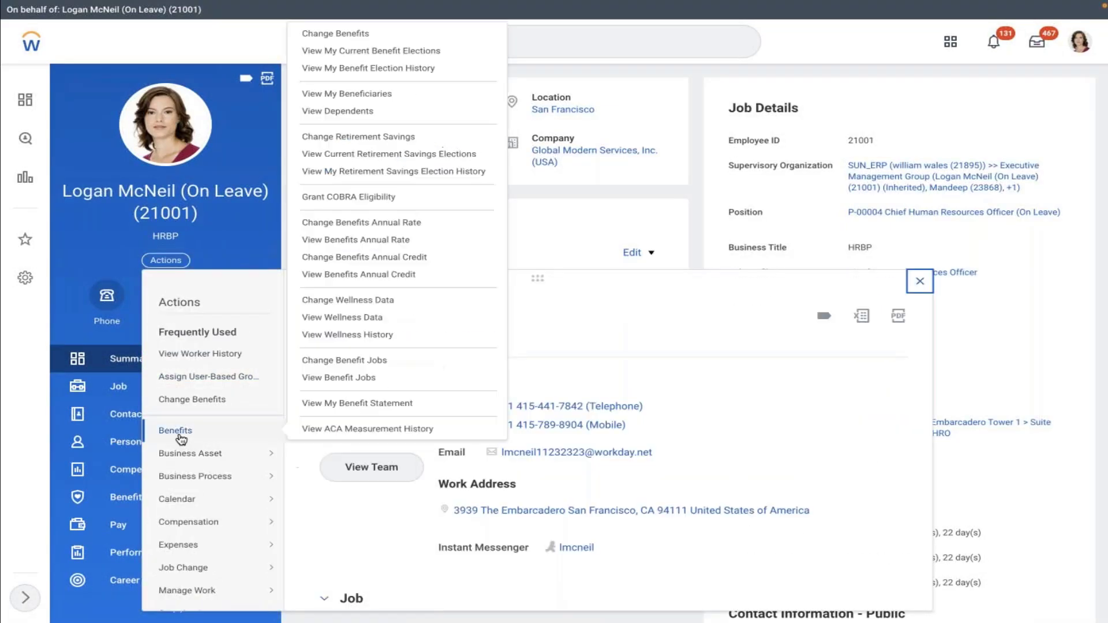
# Start Change Benefits, browse reasons like AMD - Metro Train Pass and HSA Contribution Change, then cancel unchosen
pyautogui.click(333, 36)
pyautogui.click(337, 147)
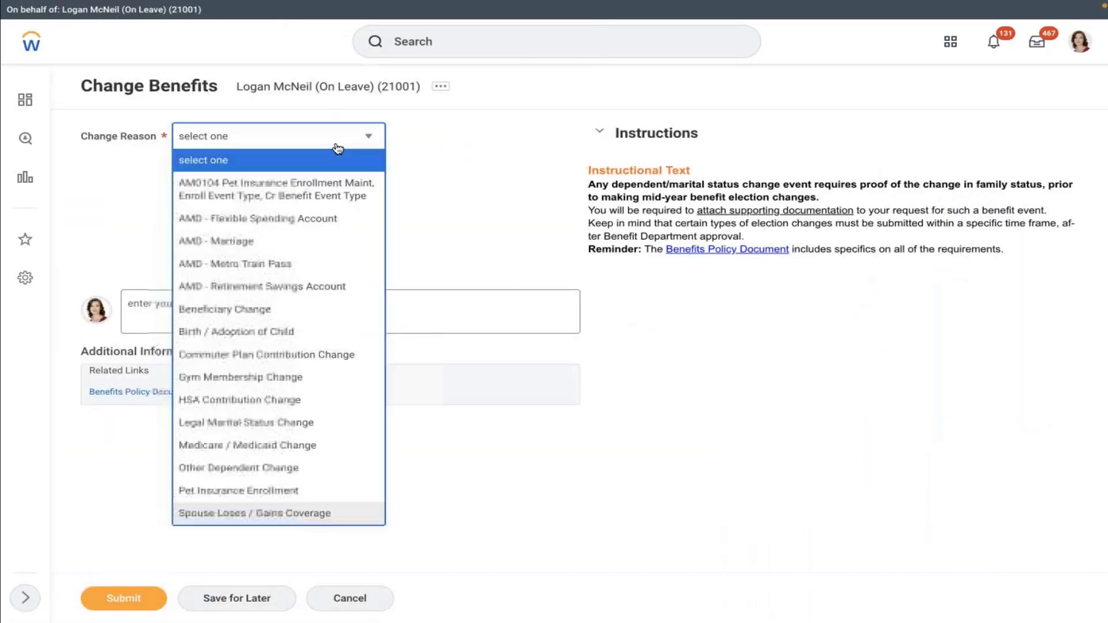
pyautogui.press('Down')
pyautogui.press('Down')
pyautogui.press('Down')
pyautogui.press('Down')
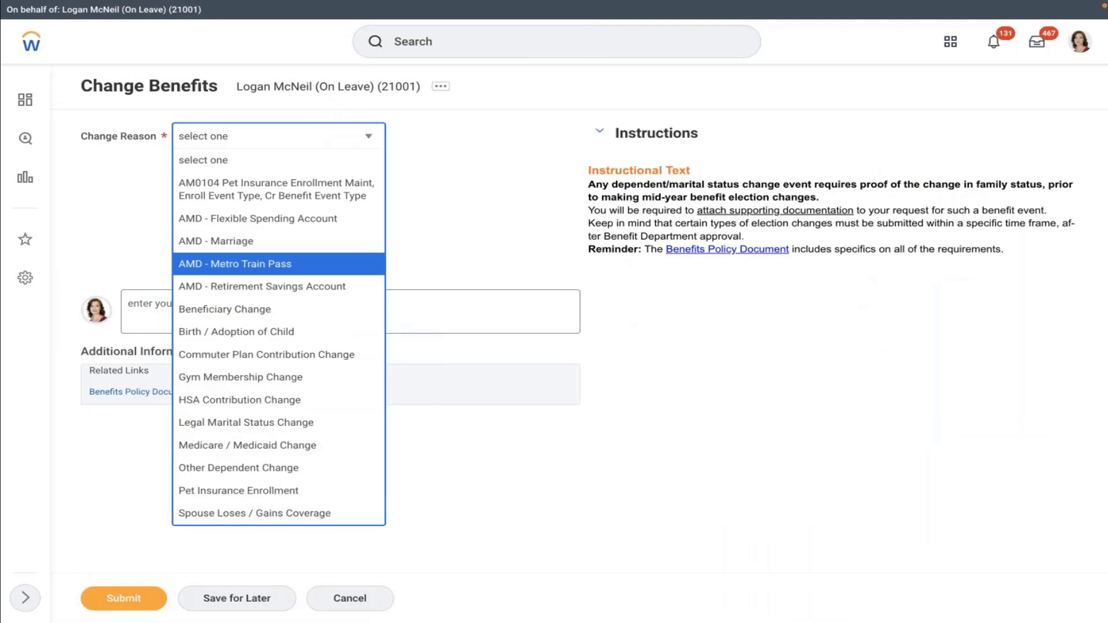
pyautogui.press('Down')
pyautogui.press('Down')
pyautogui.press('Down')
pyautogui.press('Down')
pyautogui.press('Down')
pyautogui.press('Down')
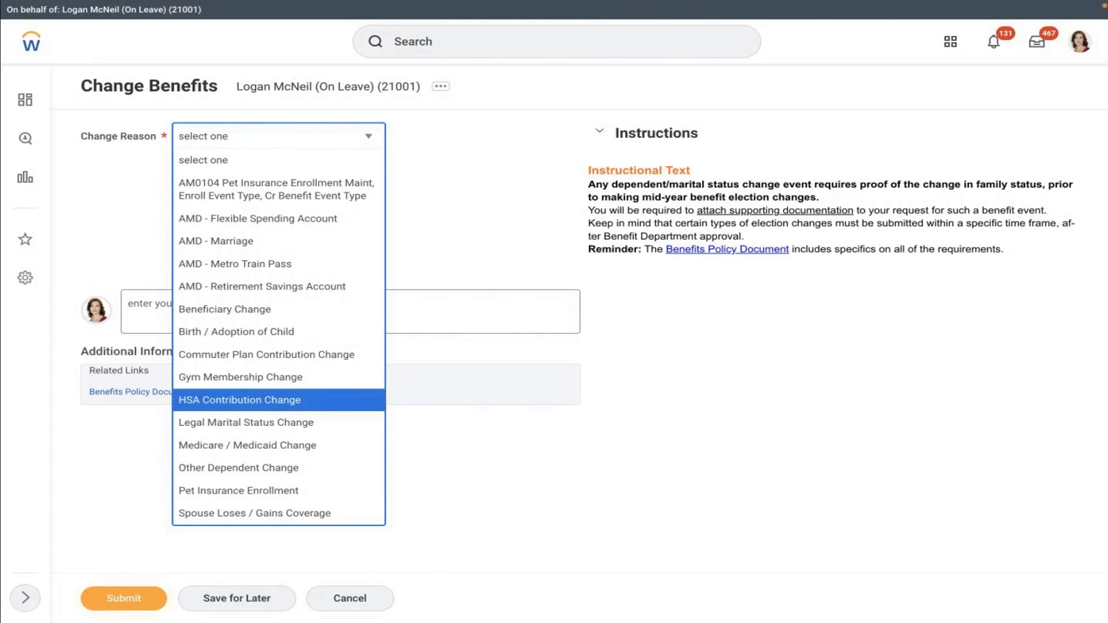
pyautogui.press('Down')
pyautogui.press('Down')
pyautogui.press('Down')
pyautogui.press('Down')
pyautogui.press('Down')
pyautogui.press('Down')
pyautogui.press('Down')
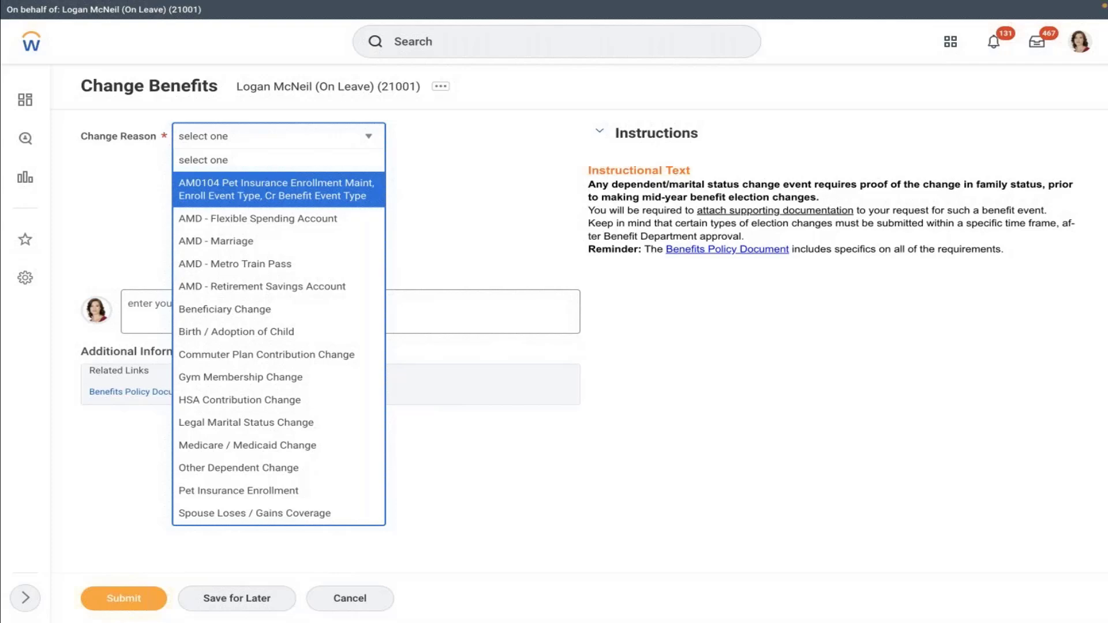
pyautogui.press('Down')
pyautogui.press('Down')
pyautogui.press('Down')
pyautogui.press('Down')
pyautogui.press('Down')
pyautogui.press('Down')
pyautogui.press('Down')
pyautogui.press('Down')
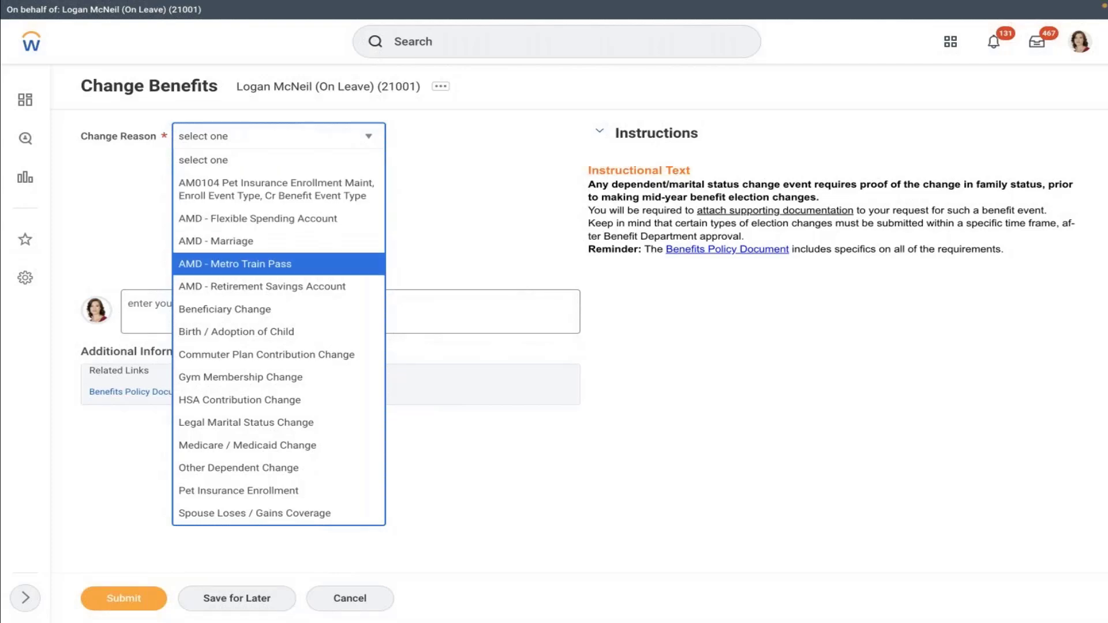
pyautogui.press('Down')
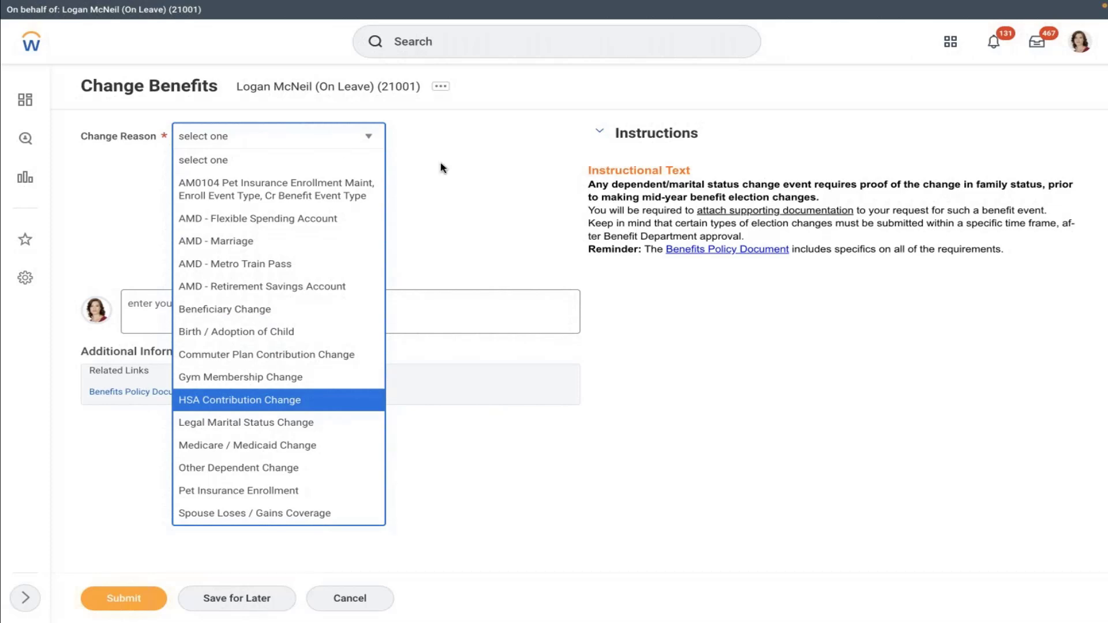
pyautogui.press('Escape')
pyautogui.click(349, 601)
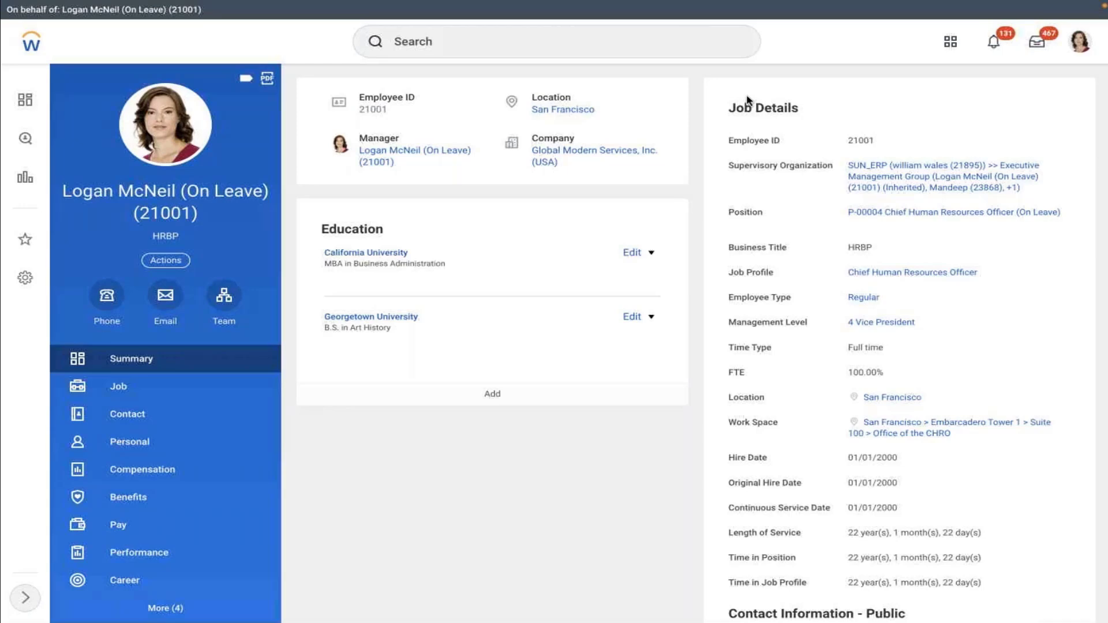
# Open the global search to show Recent Searches
pyautogui.click(416, 41)
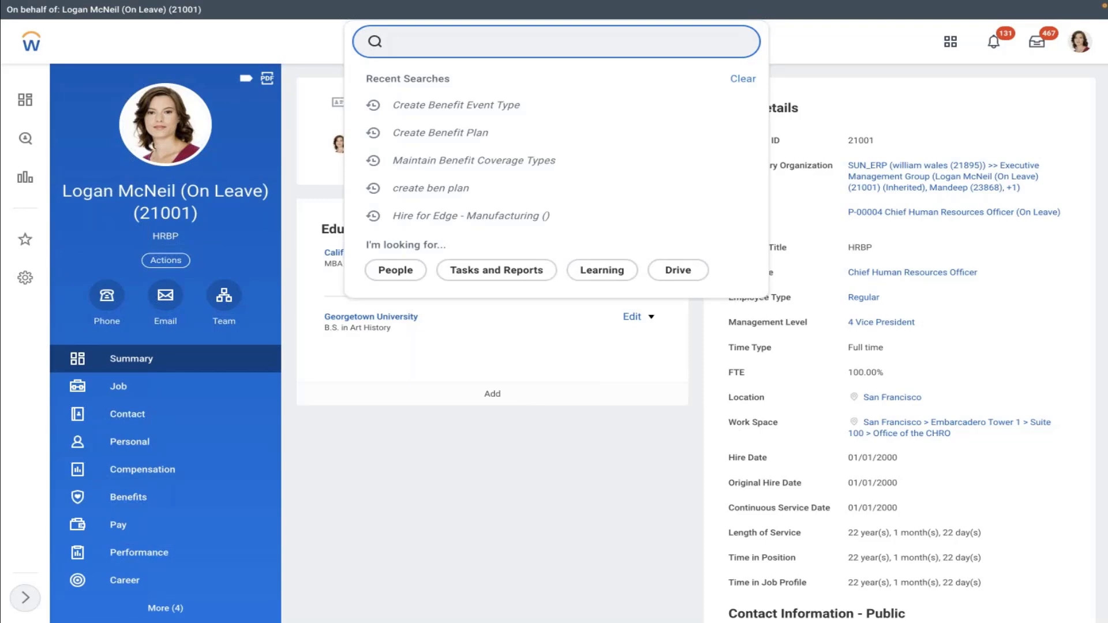
# Enter 'edit ben event' in the global search
pyautogui.write('edit ben event')
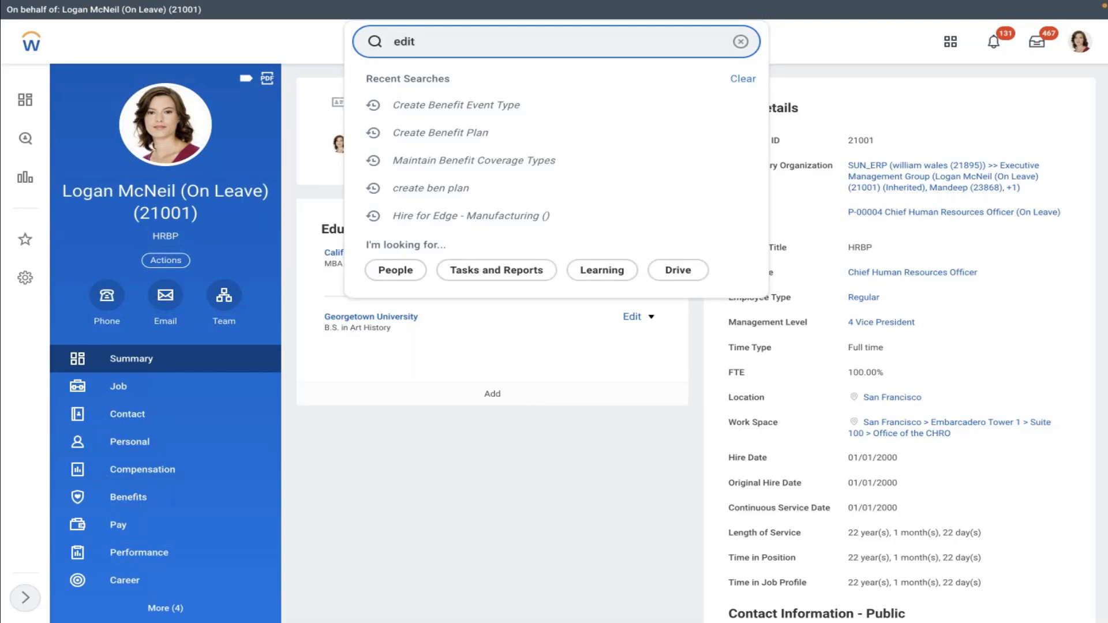